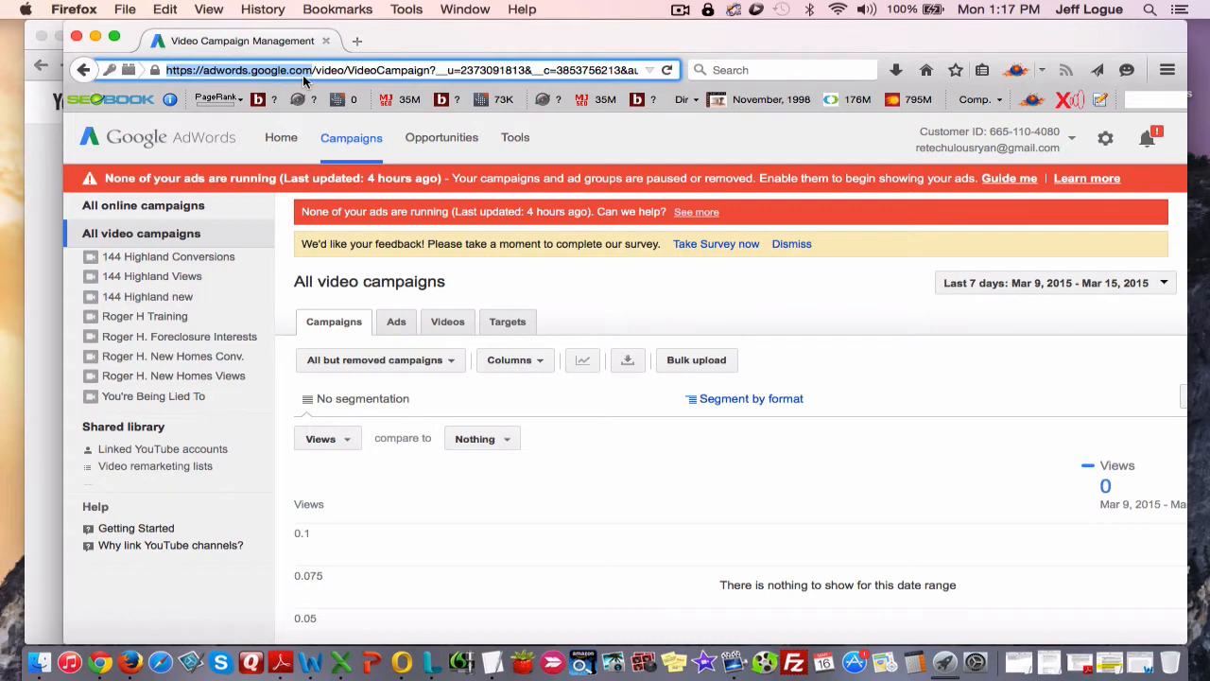
Copy the home-for-sale YouTube video's URL in Chrome and return to the AdWords video campaigns in Firefox.
{"action": "key", "text": "super+Tab"}
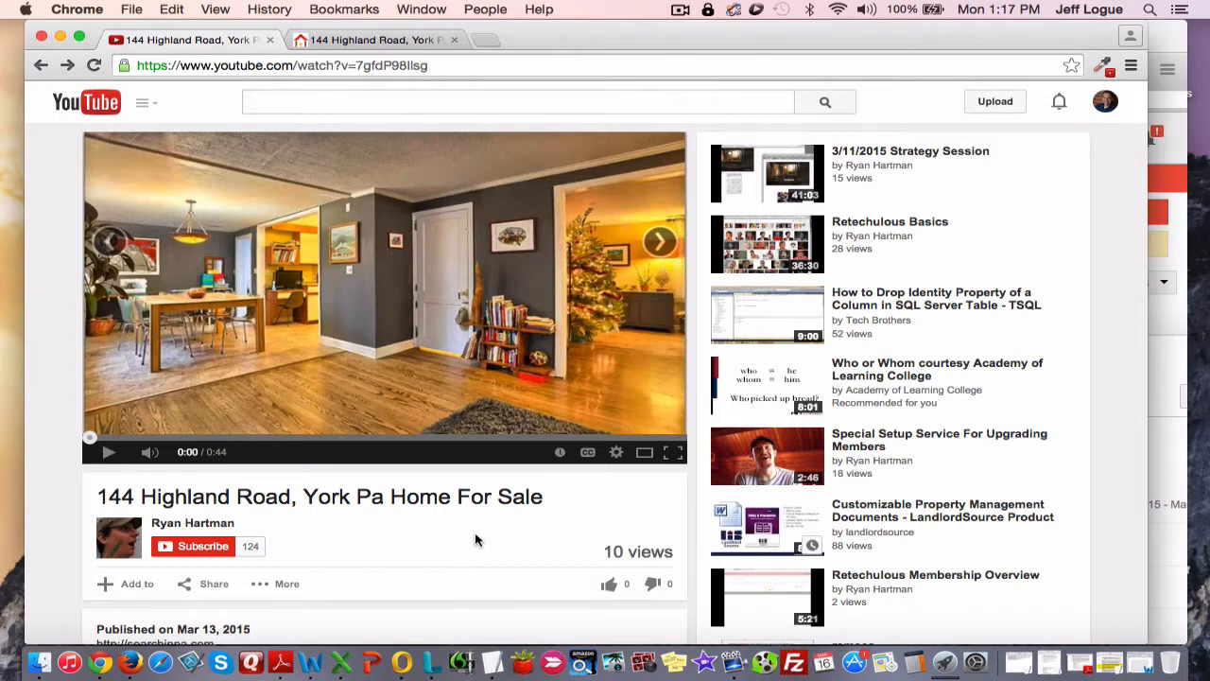
{"action": "left_click", "coordinate": [352, 65]}
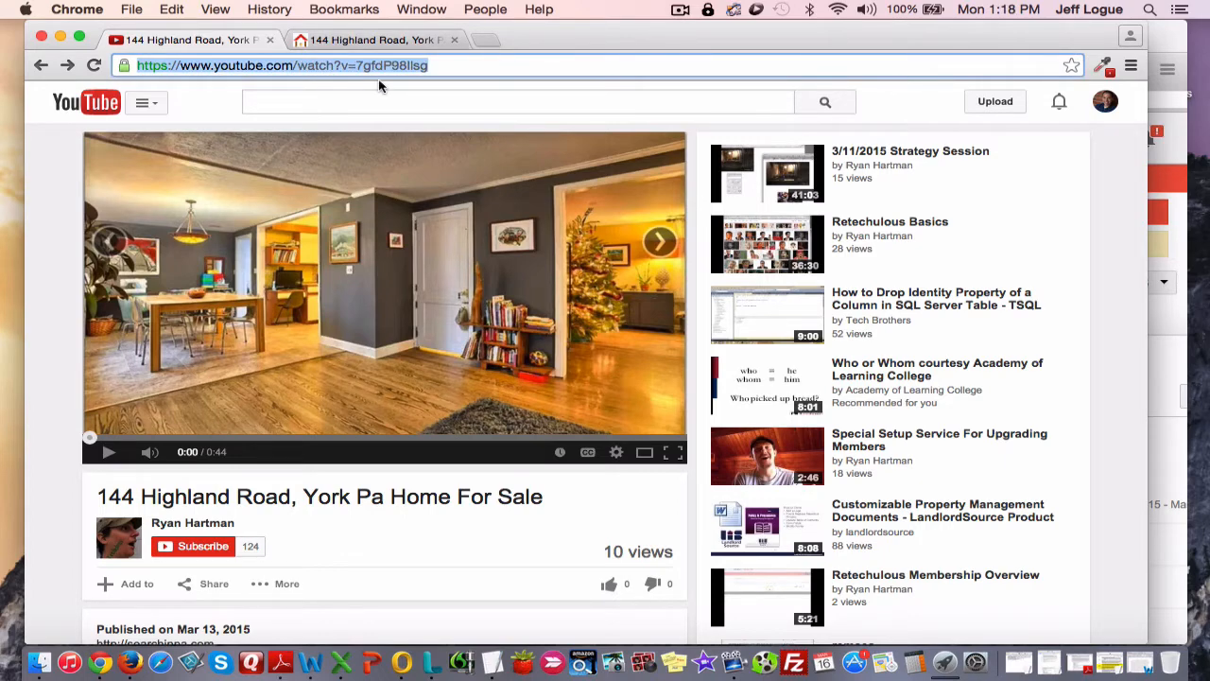
{"action": "left_click", "coordinate": [1179, 365]}
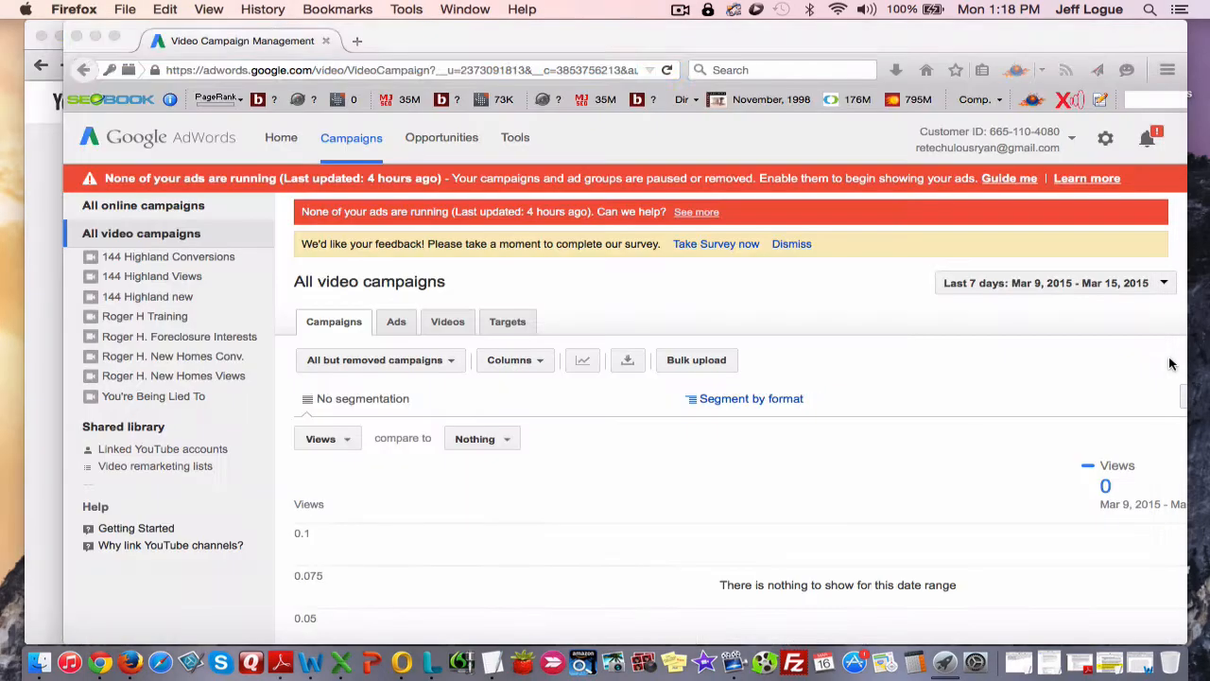
Start creating a new video campaign from the list of all video campaigns.
{"action": "left_click", "coordinate": [274, 70]}
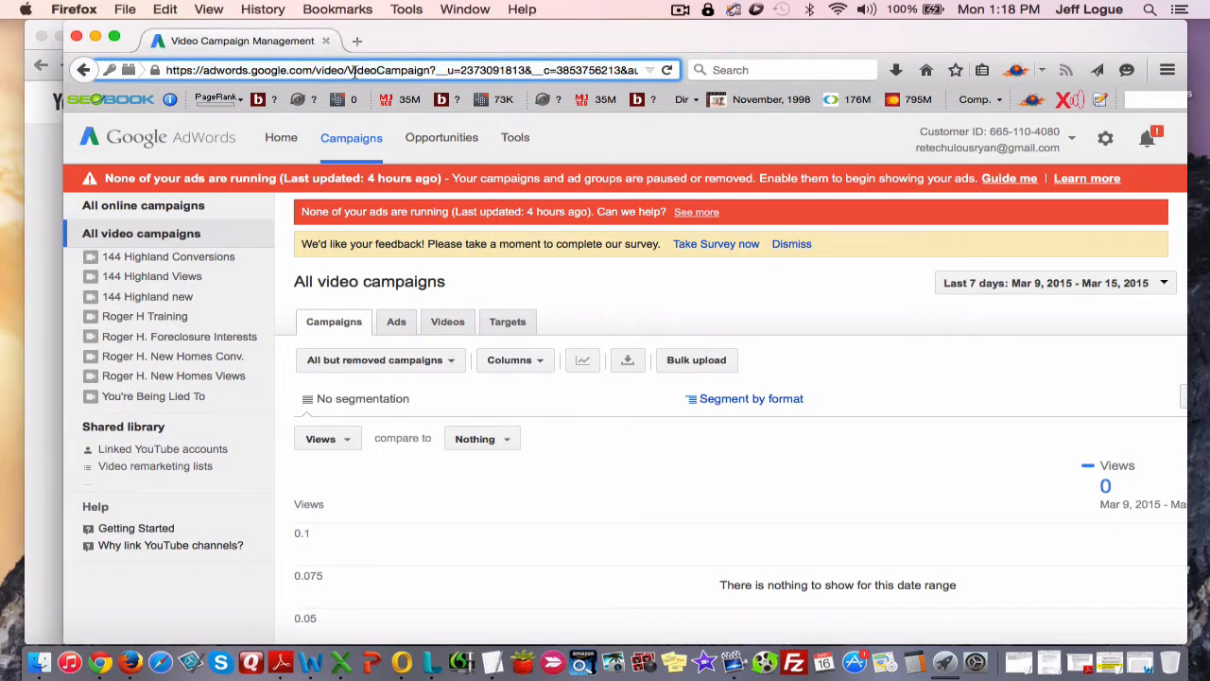
{"action": "left_click_drag", "start_coordinate": [345, 70], "coordinate": [154, 69]}
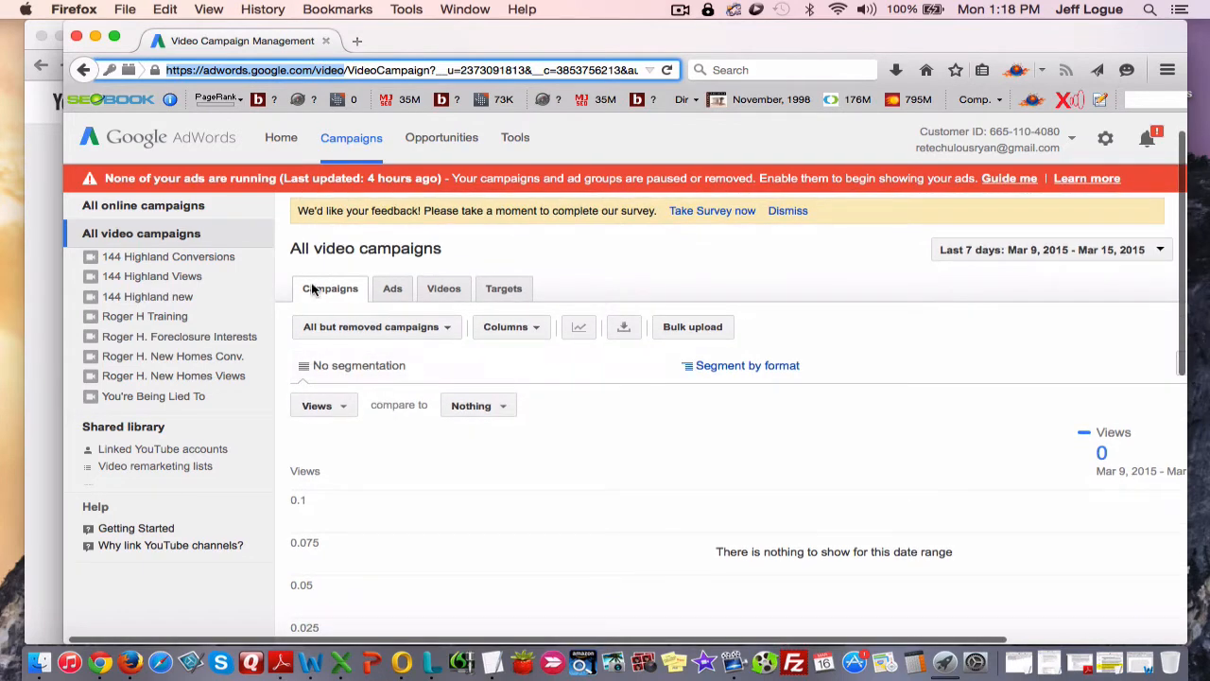
{"action": "scroll", "coordinate": [350, 397], "scroll_direction": "down", "scroll_amount": 4}
{"action": "scroll", "coordinate": [354, 406], "scroll_direction": "down", "scroll_amount": 2}
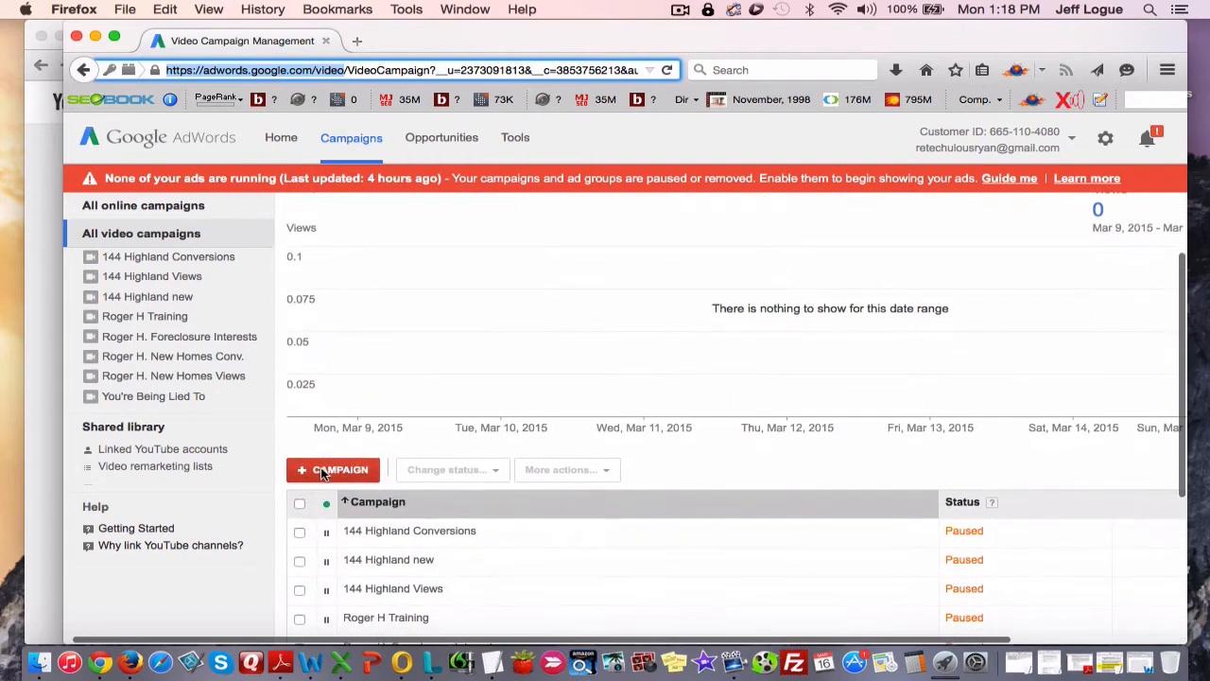
{"action": "left_click", "coordinate": [346, 455]}
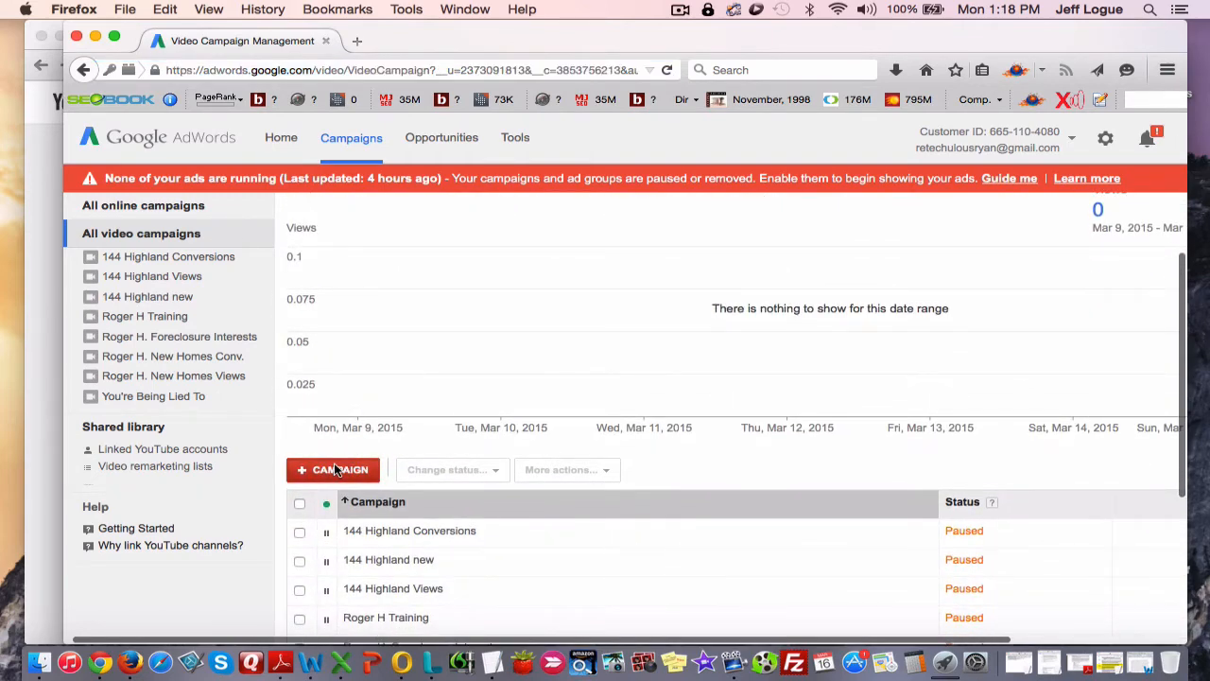
{"action": "left_click", "coordinate": [334, 462]}
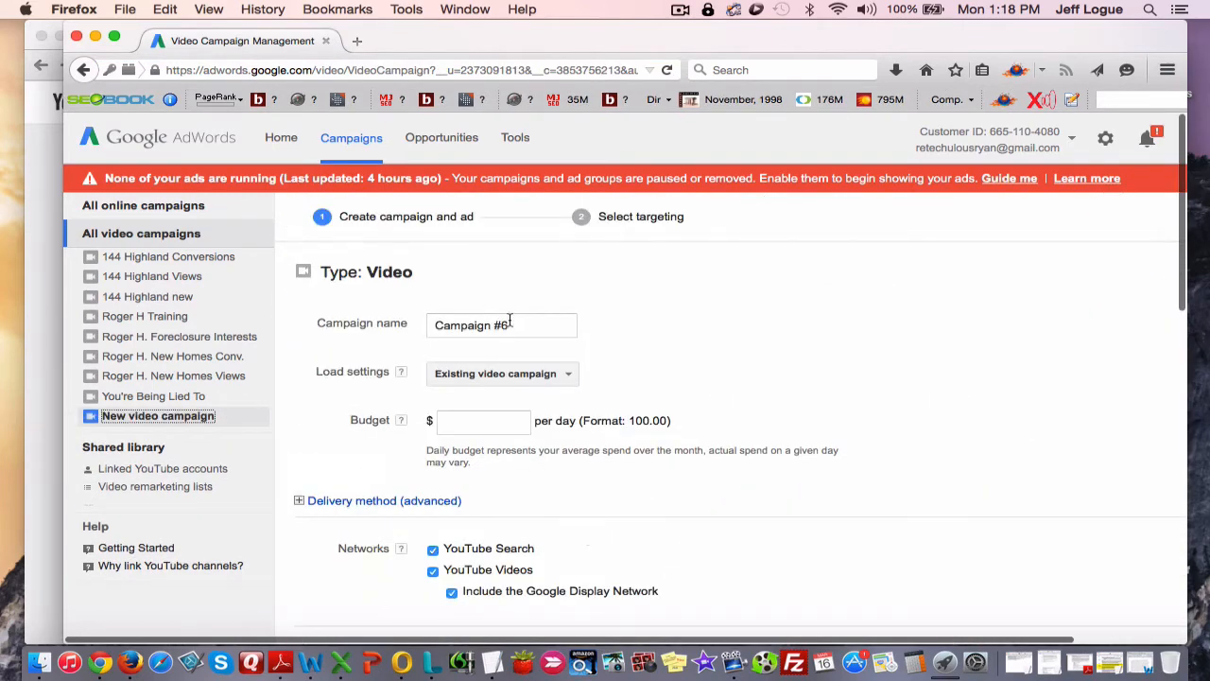
{"action": "left_click_drag", "start_coordinate": [514, 324], "coordinate": [372, 308]}
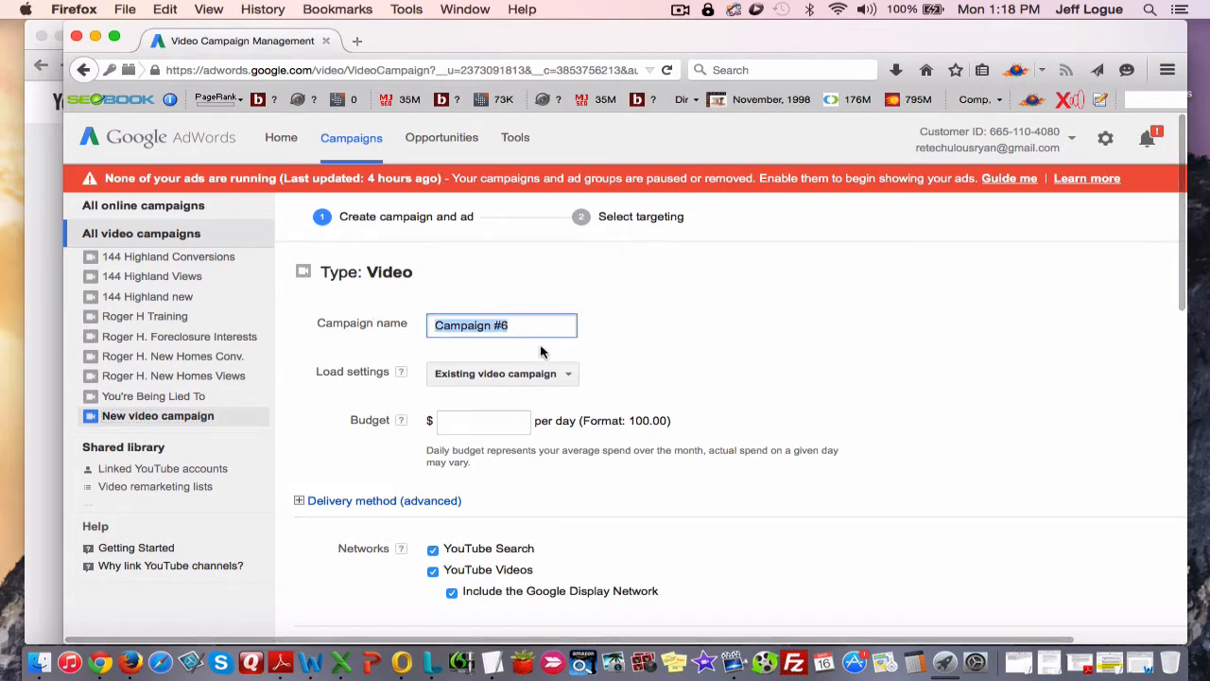
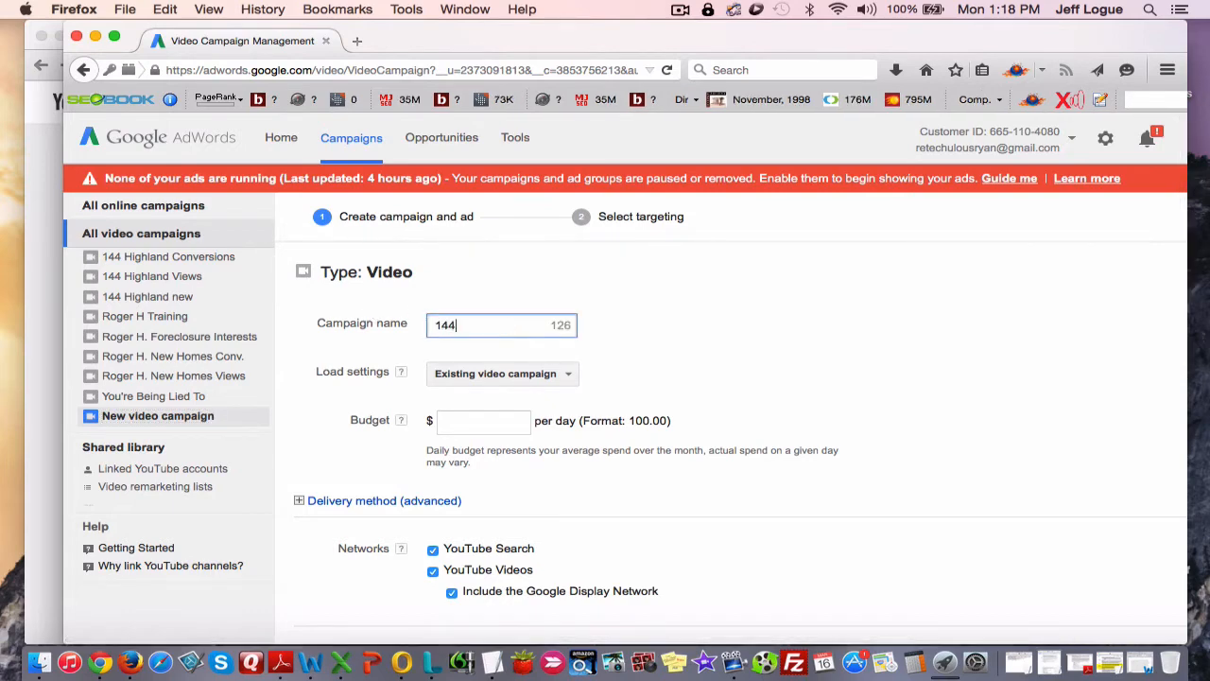
{"action": "scroll", "coordinate": [650, 353], "scroll_direction": "down", "scroll_amount": 1}
{"action": "scroll", "coordinate": [596, 334], "scroll_direction": "down", "scroll_amount": 2}
{"action": "scroll", "coordinate": [579, 361], "scroll_direction": "up", "scroll_amount": 2}
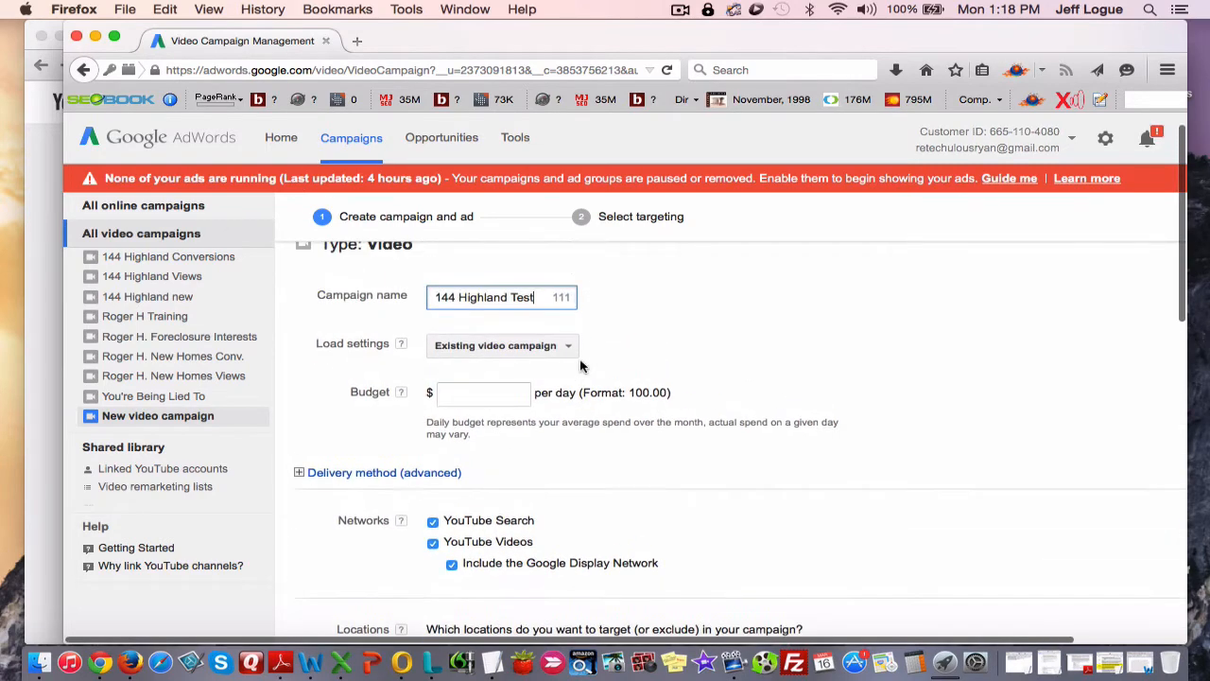
Leave the existing-campaign settings unloaded and set the campaign's daily budget to $10.00.
{"action": "left_click", "coordinate": [546, 346]}
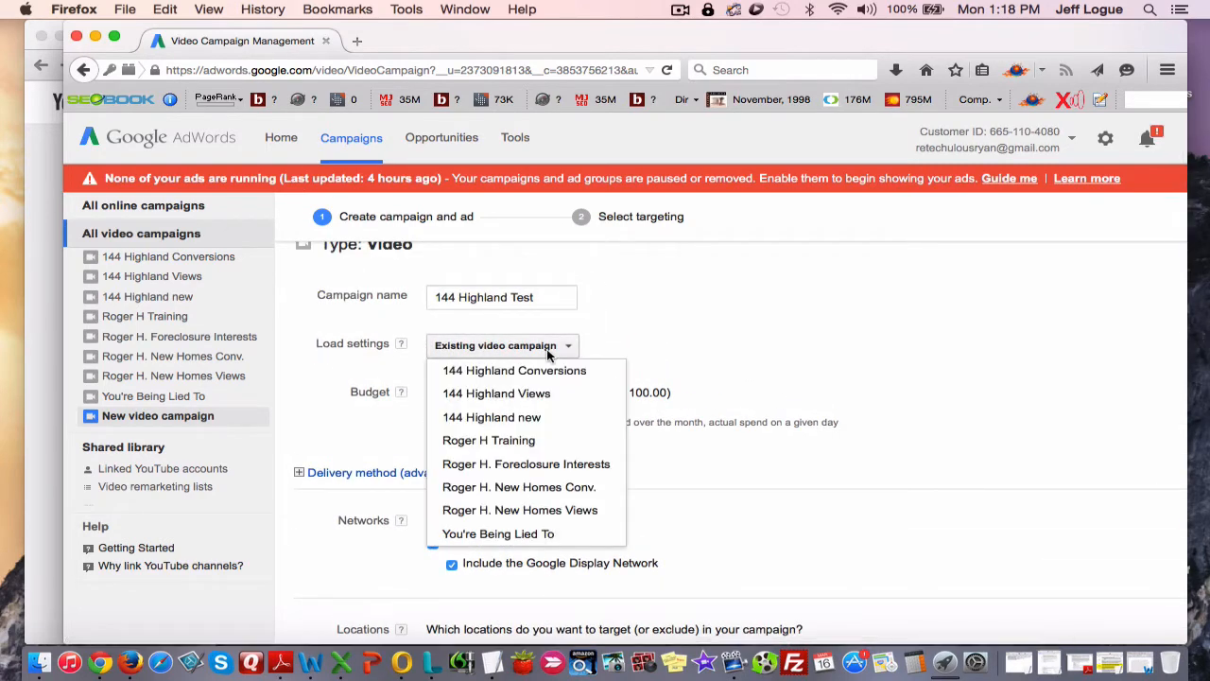
{"action": "left_click", "coordinate": [744, 344]}
{"action": "left_click", "coordinate": [485, 393]}
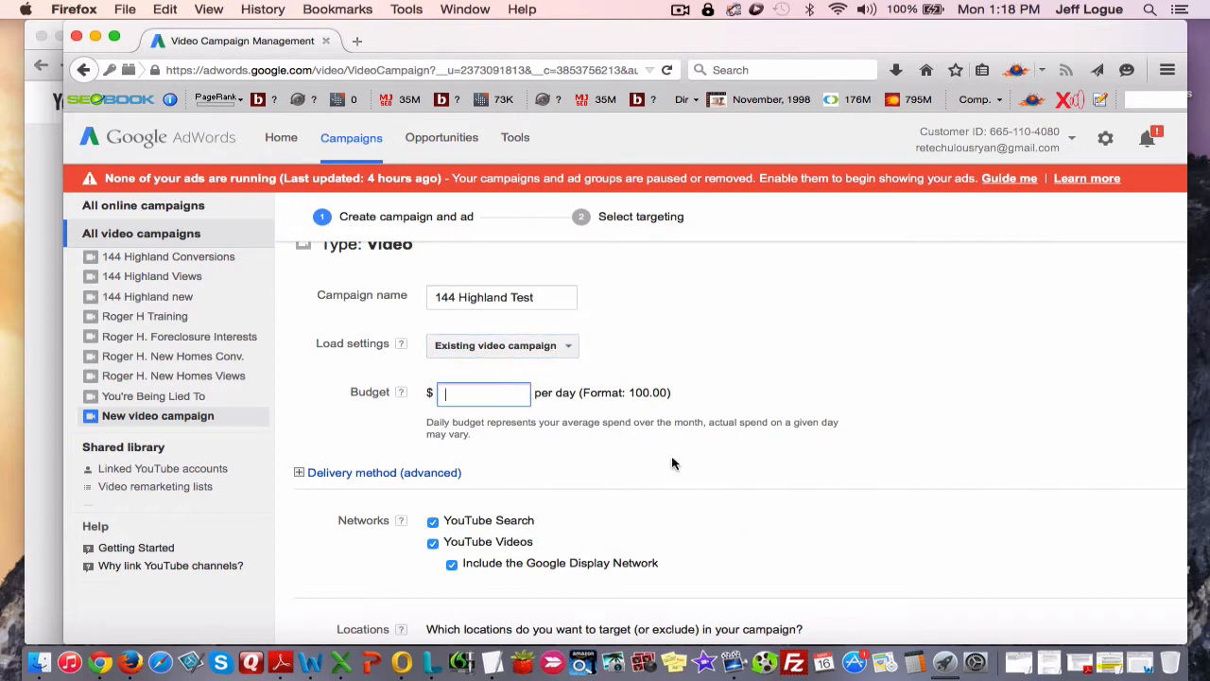
{"action": "type", "text": "10"}
{"action": "scroll", "coordinate": [555, 388], "scroll_direction": "down", "scroll_amount": 3}
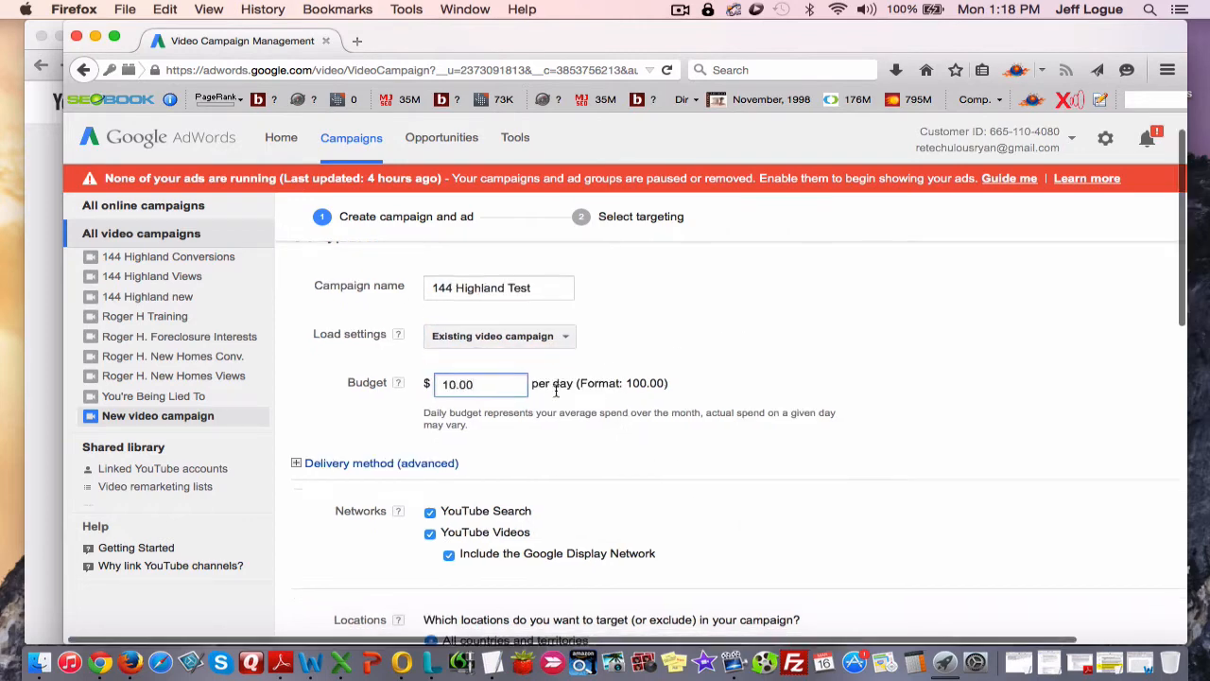
Expand the advanced delivery method and limit the networks to YouTube Videos, excluding YouTube Search and the Google Display Network.
{"action": "left_click", "coordinate": [295, 374]}
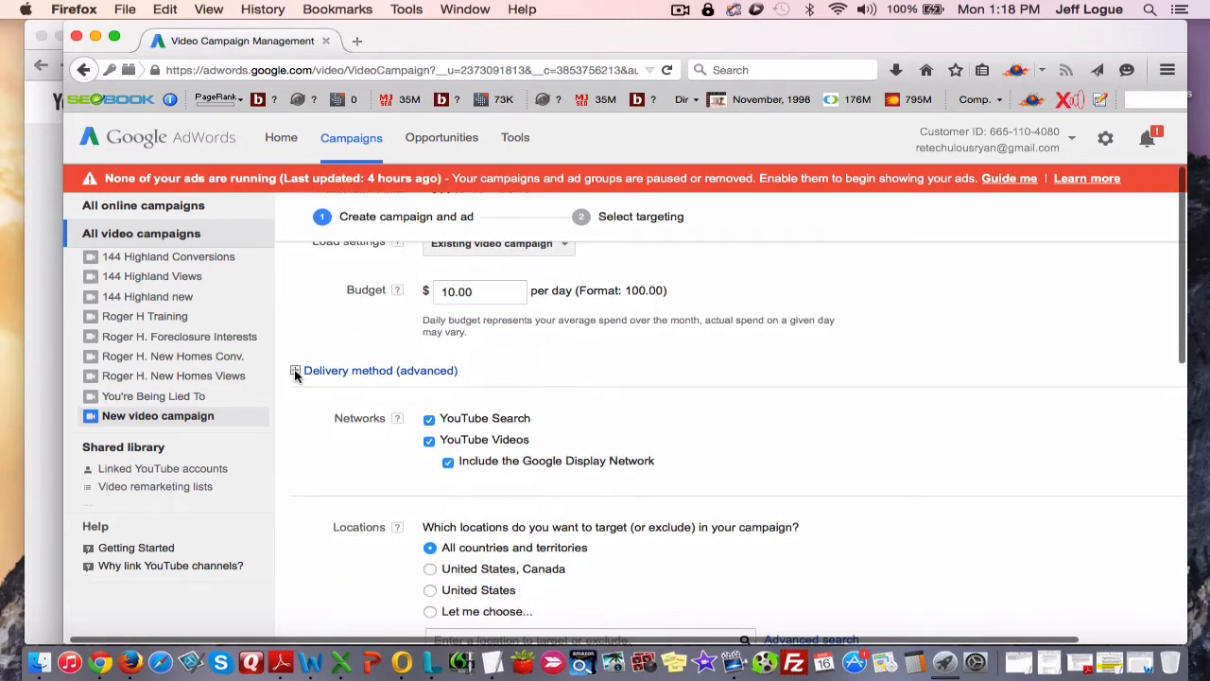
{"action": "scroll", "coordinate": [312, 404], "scroll_direction": "down", "scroll_amount": 1}
{"action": "scroll", "coordinate": [310, 404], "scroll_direction": "down", "scroll_amount": 3}
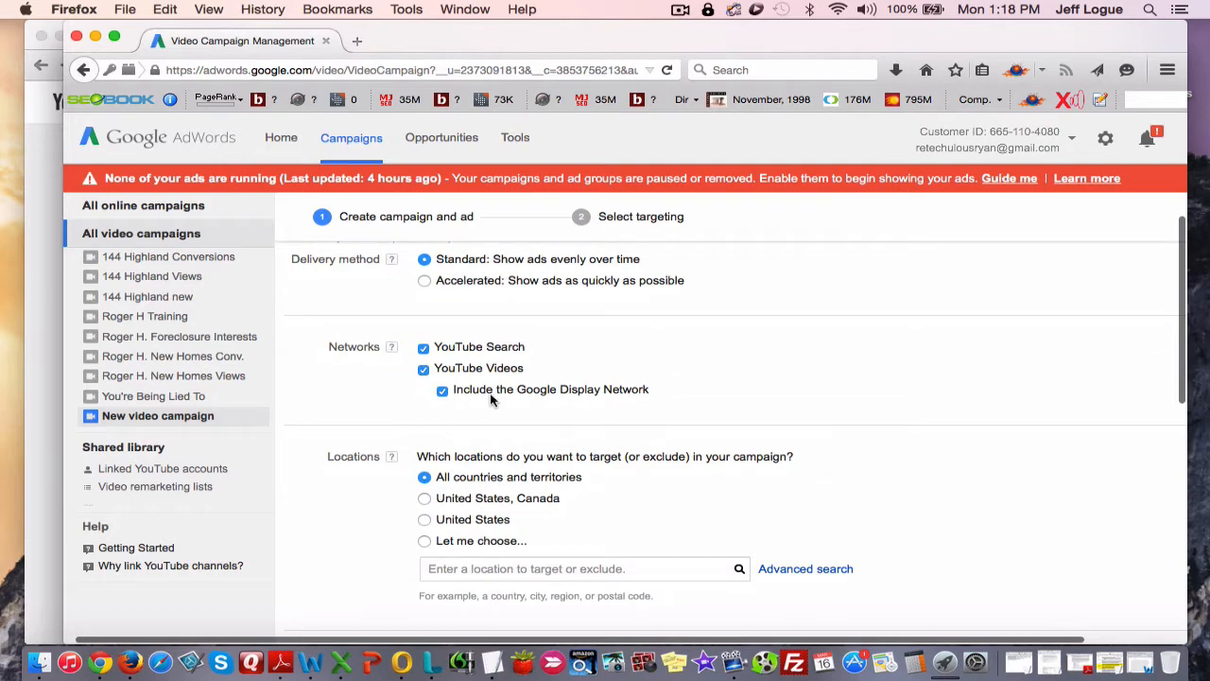
{"action": "left_click", "coordinate": [442, 392]}
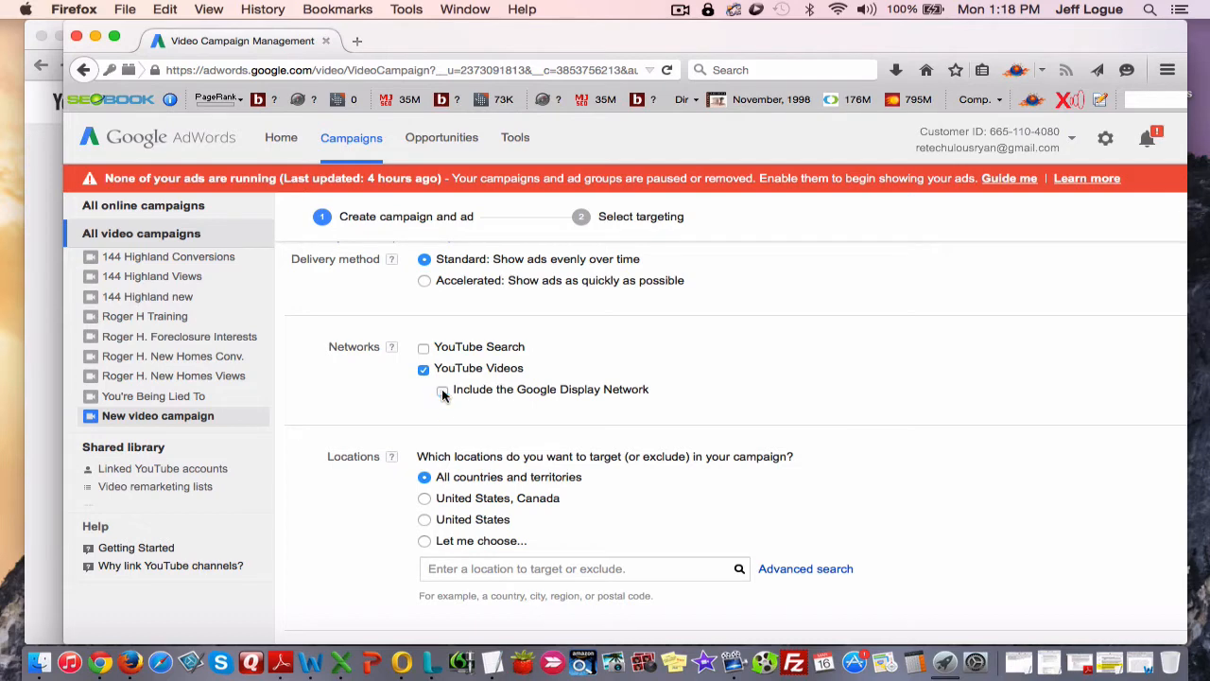
Choose custom locations, search for "york pa" and add the city of York, Pennsylvania, United States as the targeted location.
{"action": "scroll", "coordinate": [444, 406], "scroll_direction": "down", "scroll_amount": 2}
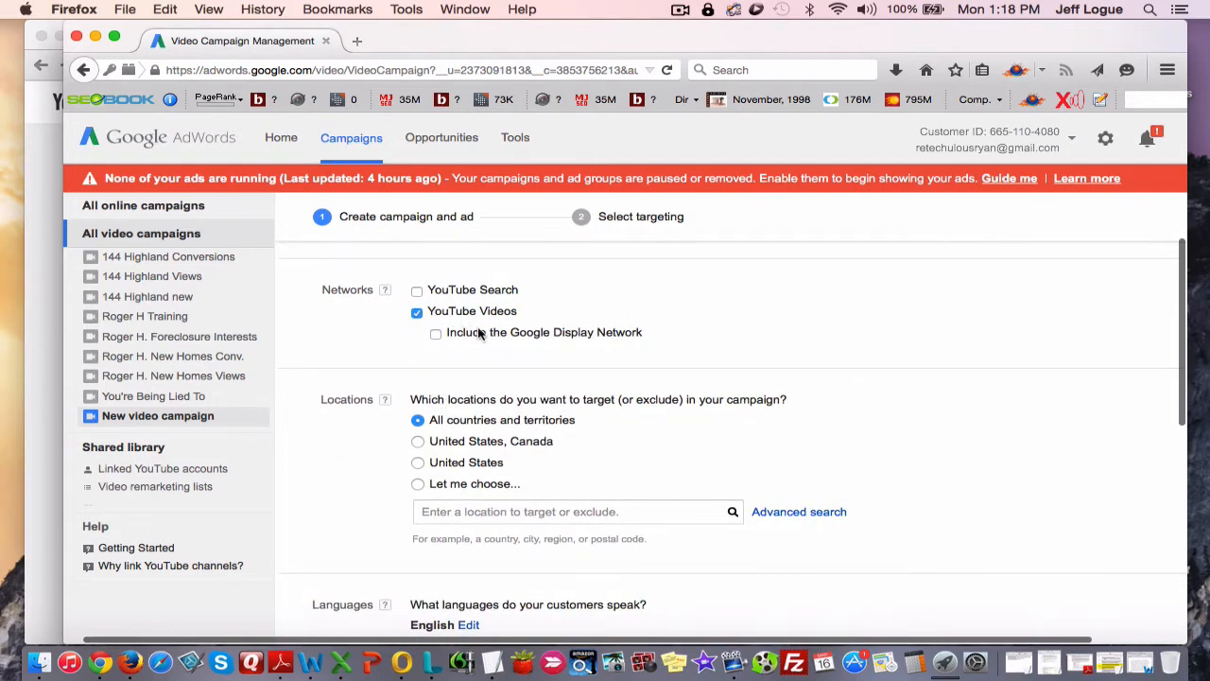
{"action": "scroll", "coordinate": [479, 333], "scroll_direction": "down", "scroll_amount": 2}
{"action": "scroll", "coordinate": [480, 332], "scroll_direction": "down", "scroll_amount": 1}
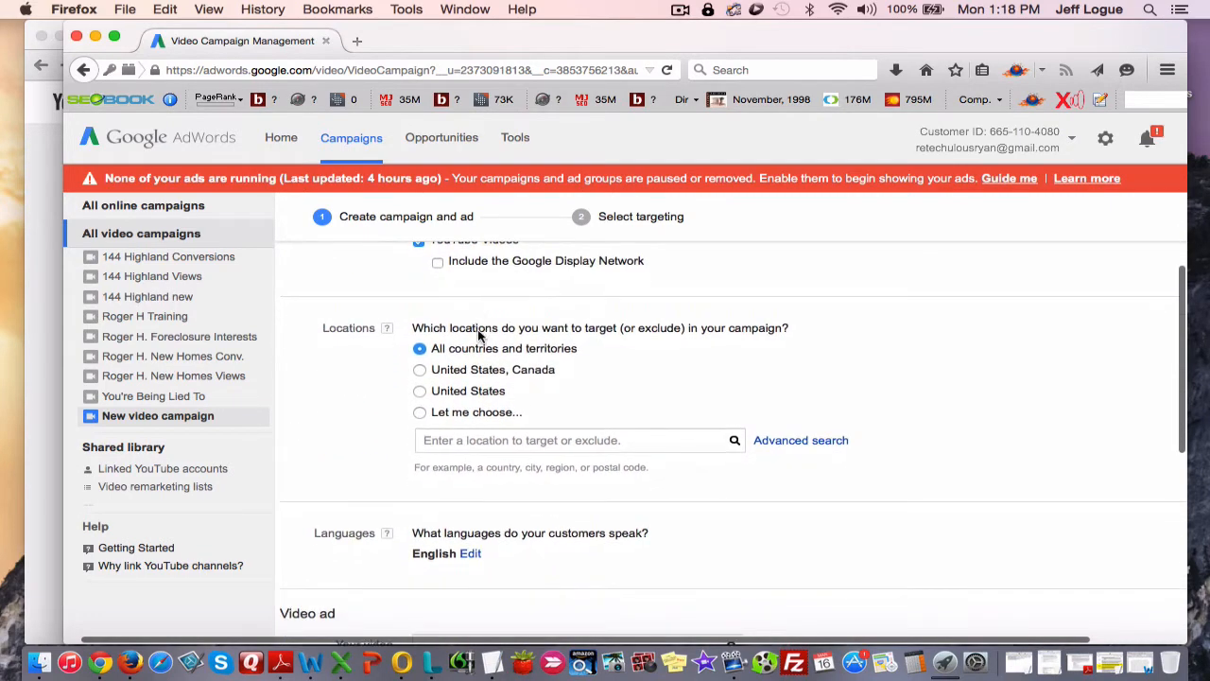
{"action": "scroll", "coordinate": [475, 326], "scroll_direction": "down", "scroll_amount": 2}
{"action": "left_click", "coordinate": [417, 362]}
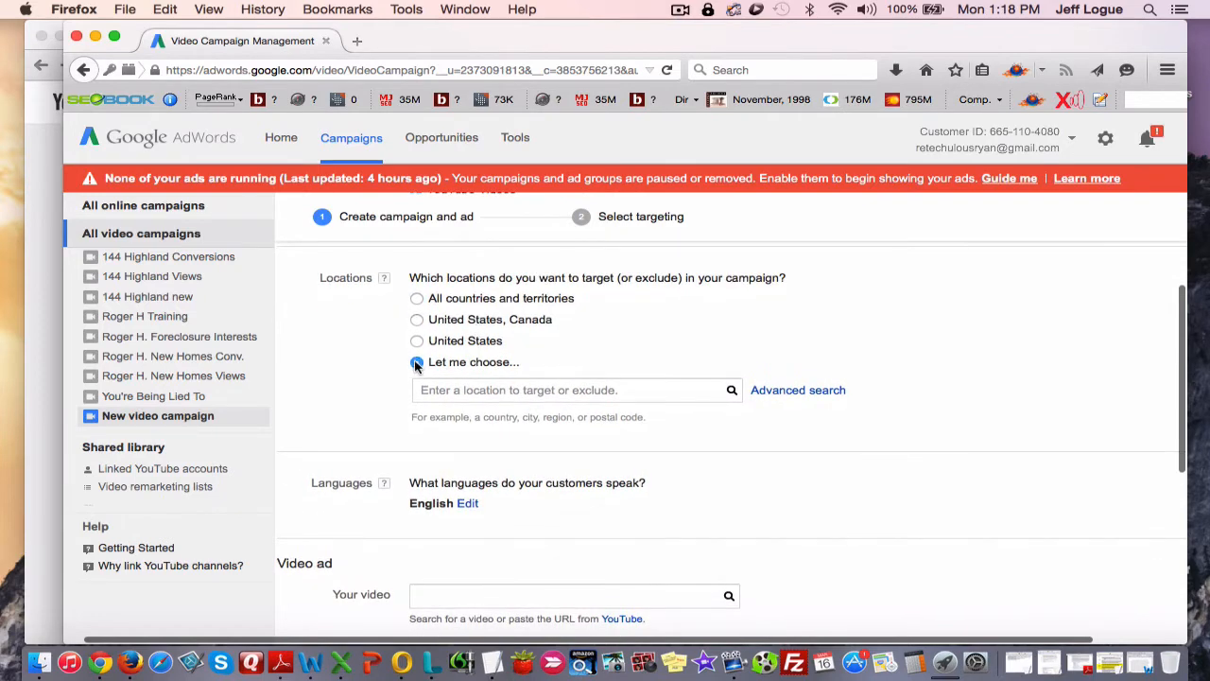
{"action": "left_click", "coordinate": [567, 390]}
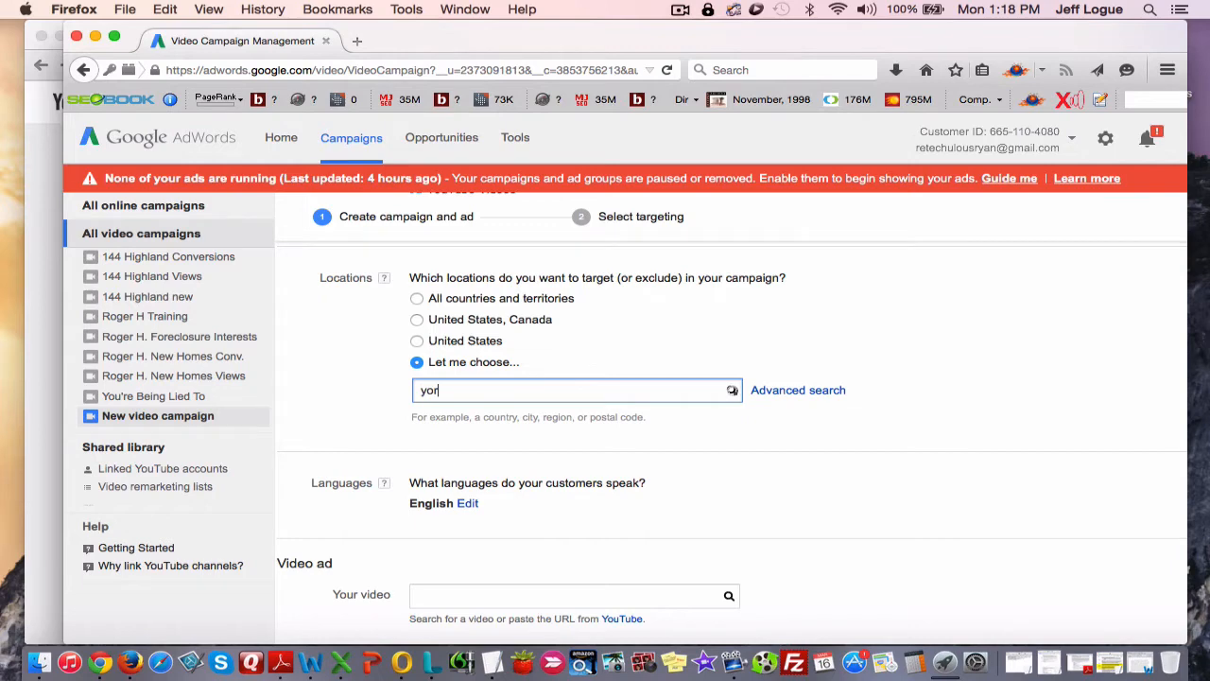
{"action": "type", "text": "york pa"}
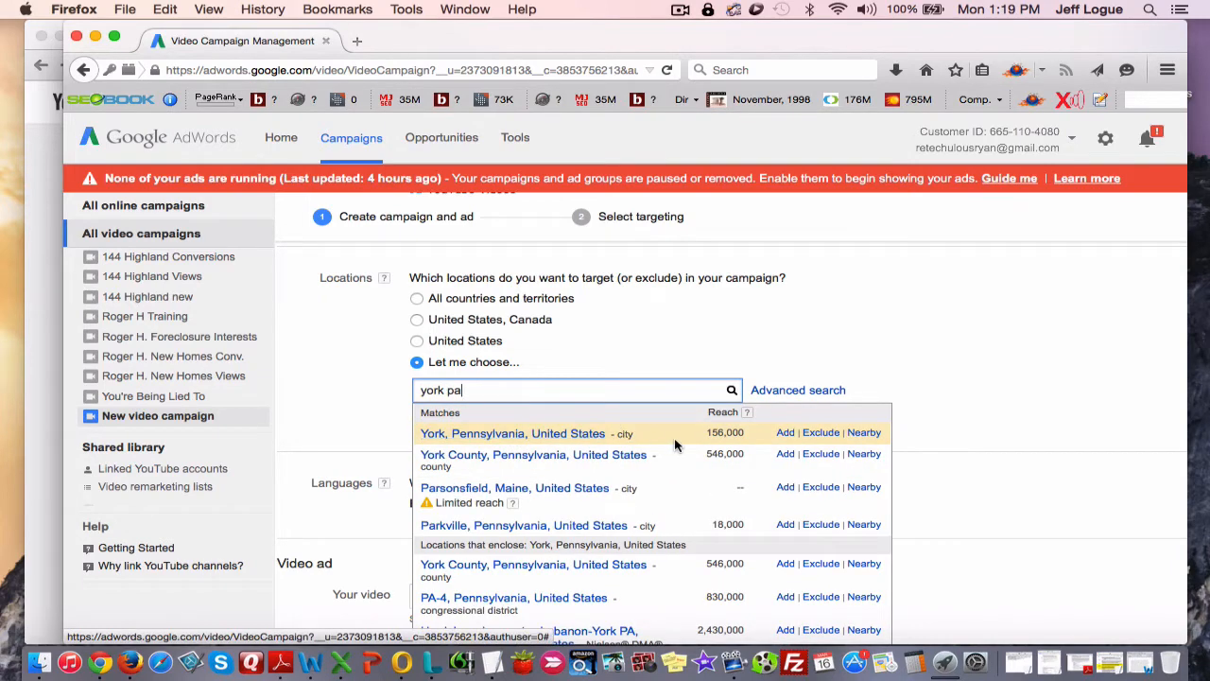
{"action": "left_click", "coordinate": [785, 433]}
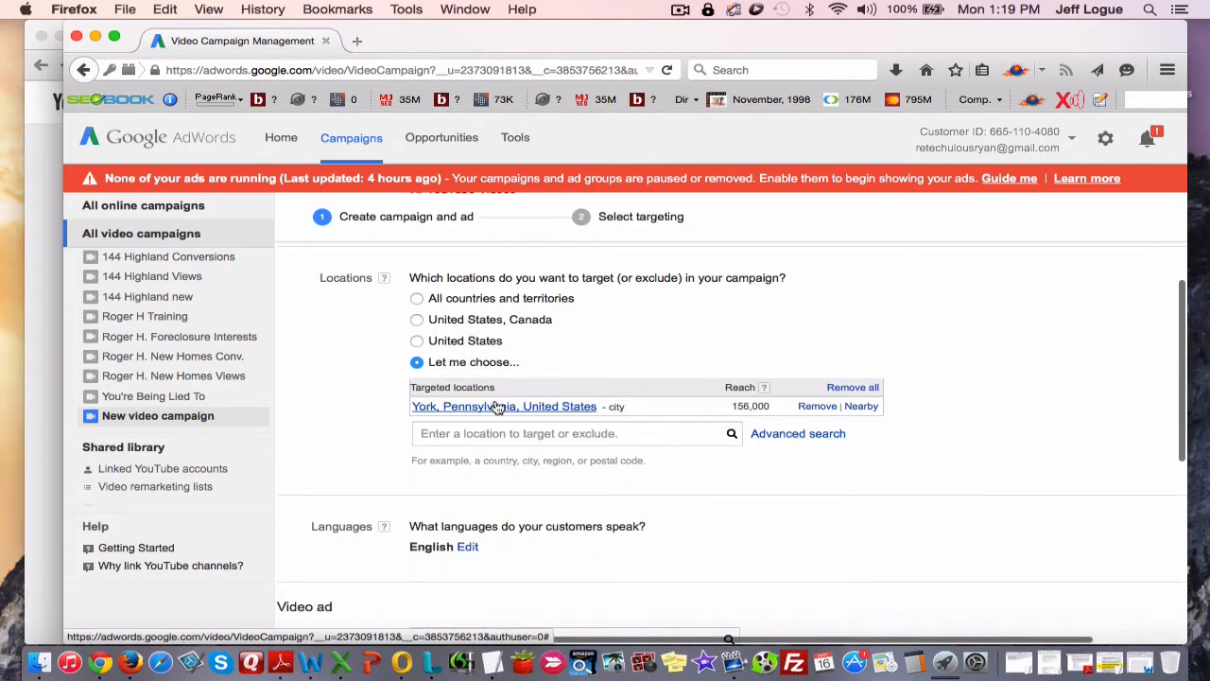
Set the campaign's video ad to the home-for-sale video using the copied YouTube URL.
{"action": "scroll", "coordinate": [336, 437], "scroll_direction": "down", "scroll_amount": 2}
{"action": "scroll", "coordinate": [335, 437], "scroll_direction": "down", "scroll_amount": 5}
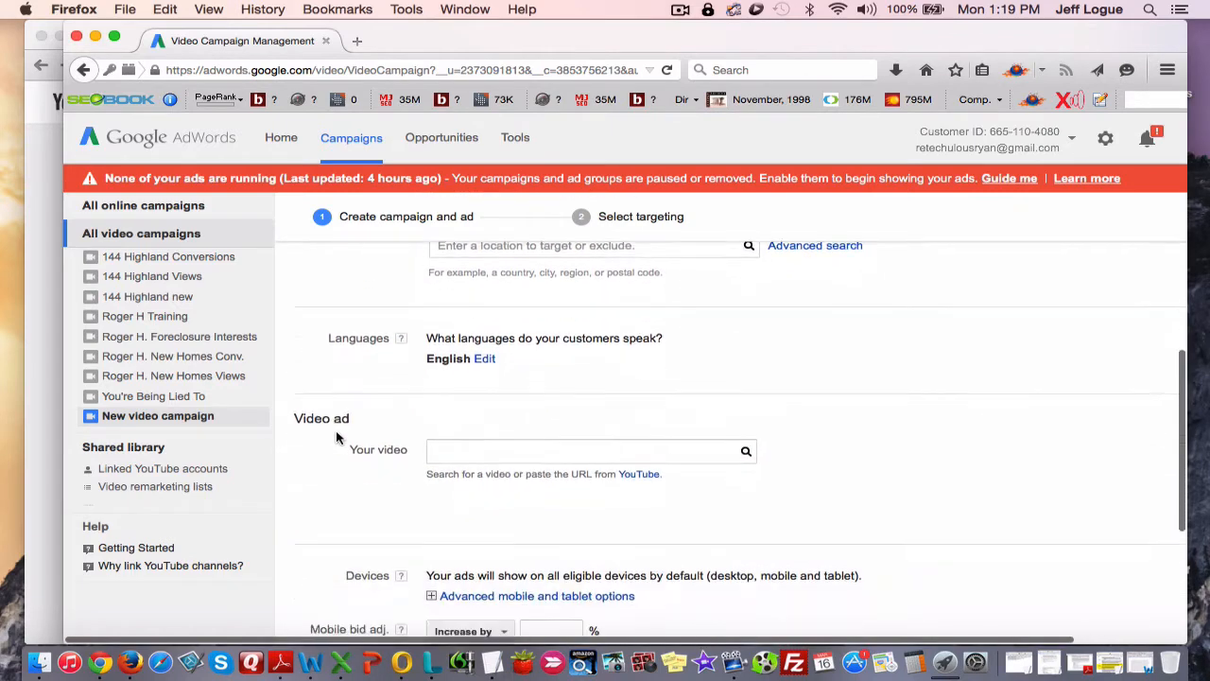
{"action": "left_click", "coordinate": [472, 353]}
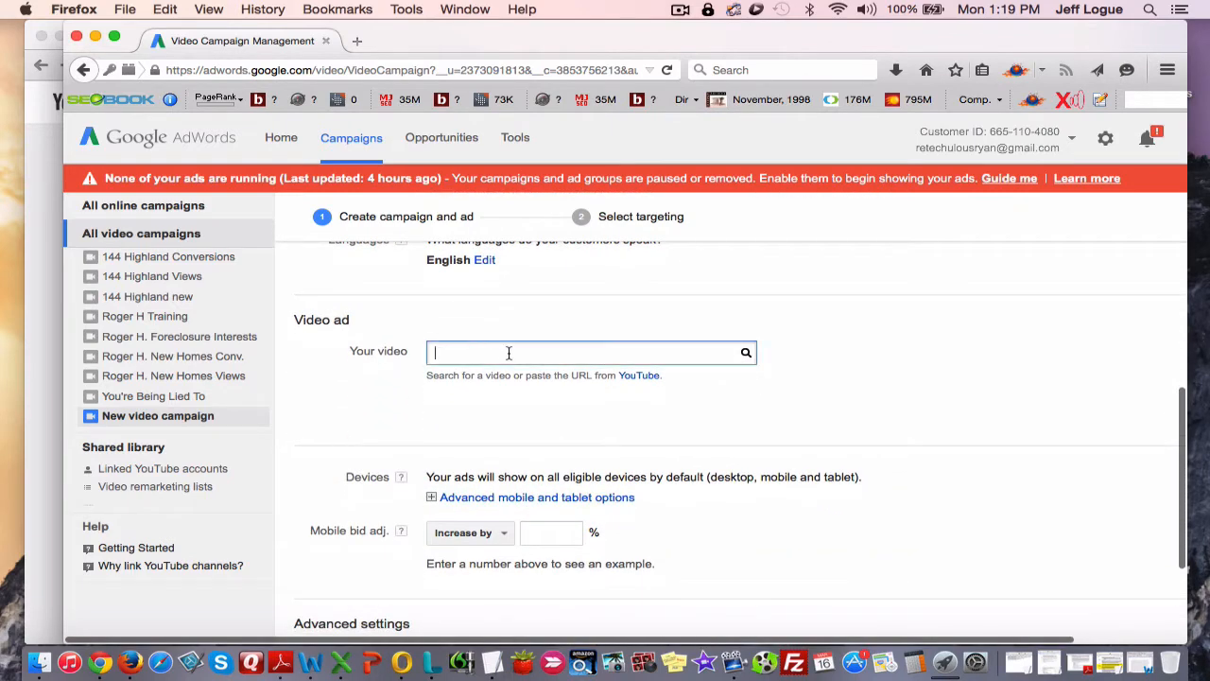
{"action": "type", "text": "https://www.youtube.com/watch?v=7gfdP98llsg"}
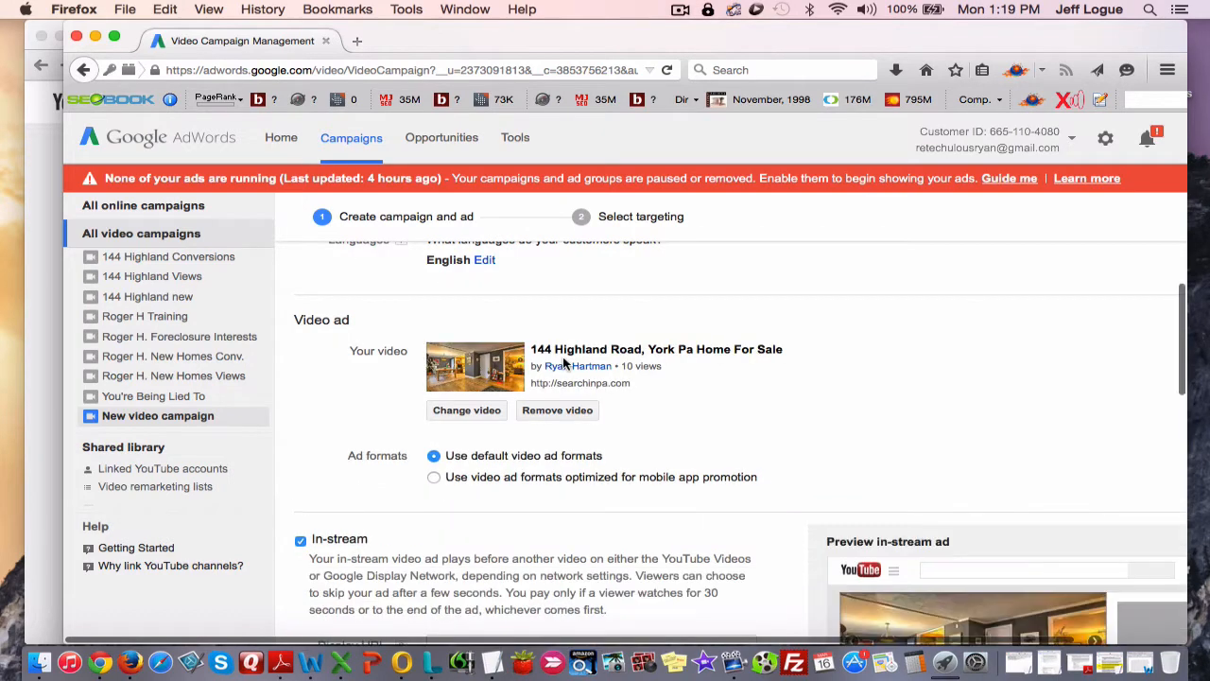
Turn off the In-display ad format, keeping the default video ad formats and In-stream enabled.
{"action": "scroll", "coordinate": [650, 464], "scroll_direction": "down", "scroll_amount": 1}
{"action": "scroll", "coordinate": [650, 464], "scroll_direction": "down", "scroll_amount": 1}
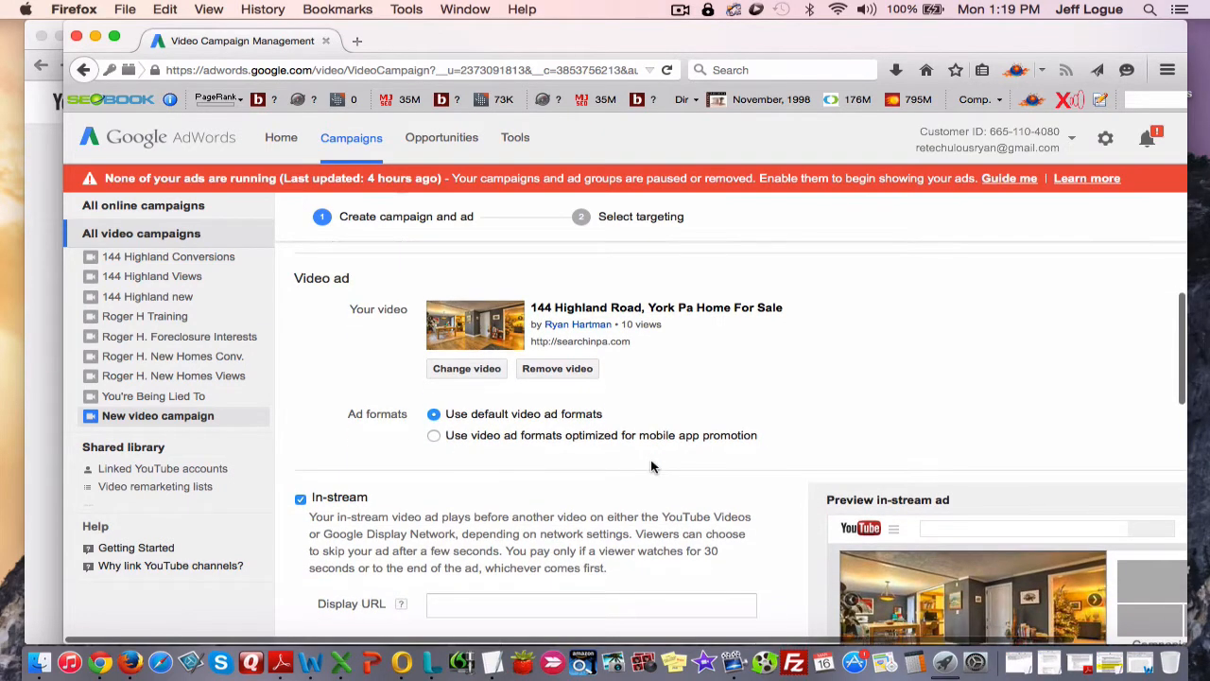
{"action": "scroll", "coordinate": [650, 466], "scroll_direction": "down", "scroll_amount": 4}
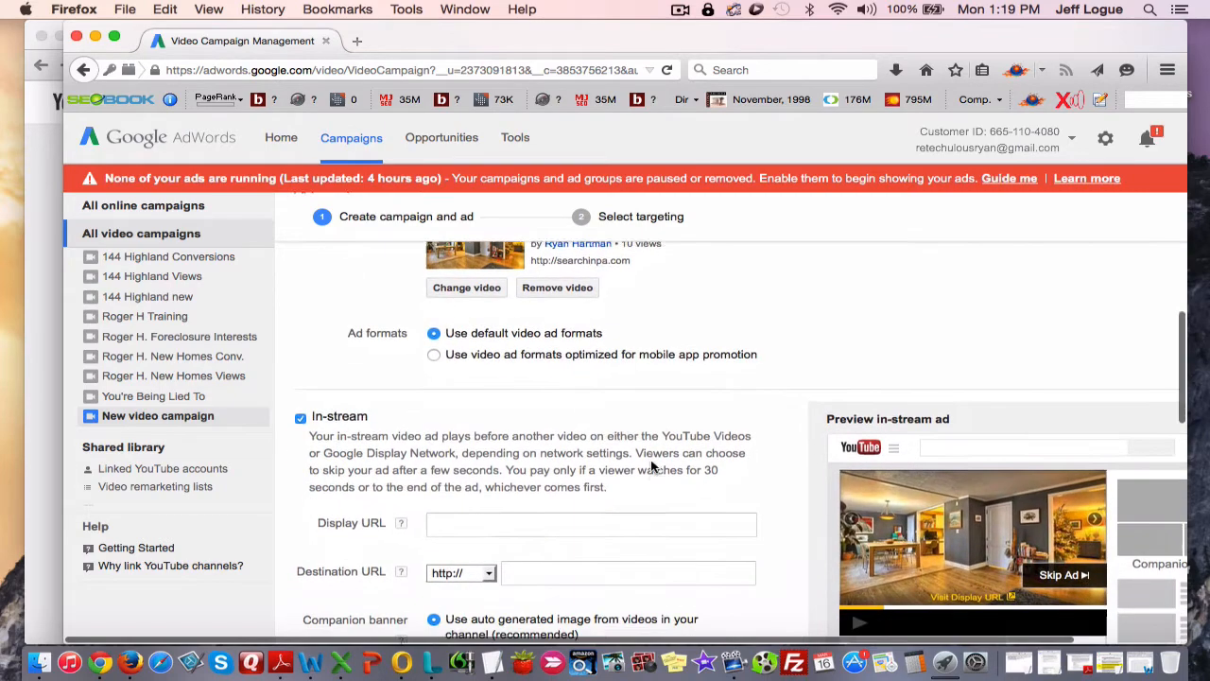
{"action": "scroll", "coordinate": [557, 373], "scroll_direction": "down", "scroll_amount": 5}
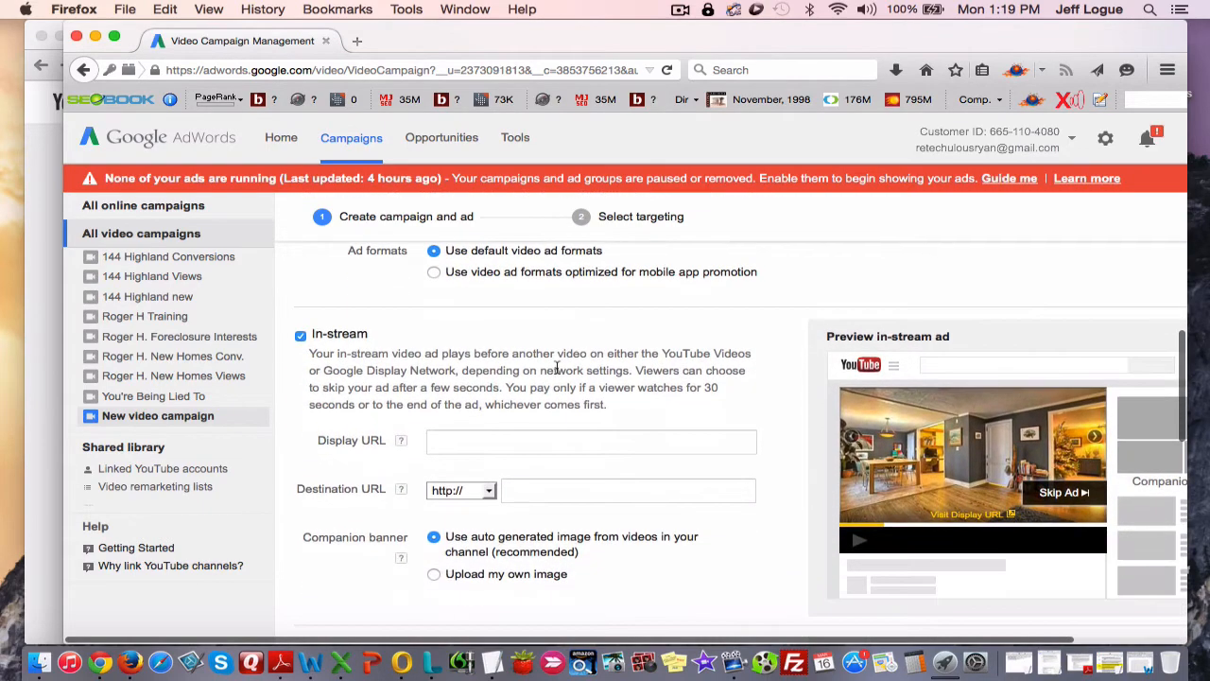
{"action": "scroll", "coordinate": [371, 428], "scroll_direction": "down", "scroll_amount": 3}
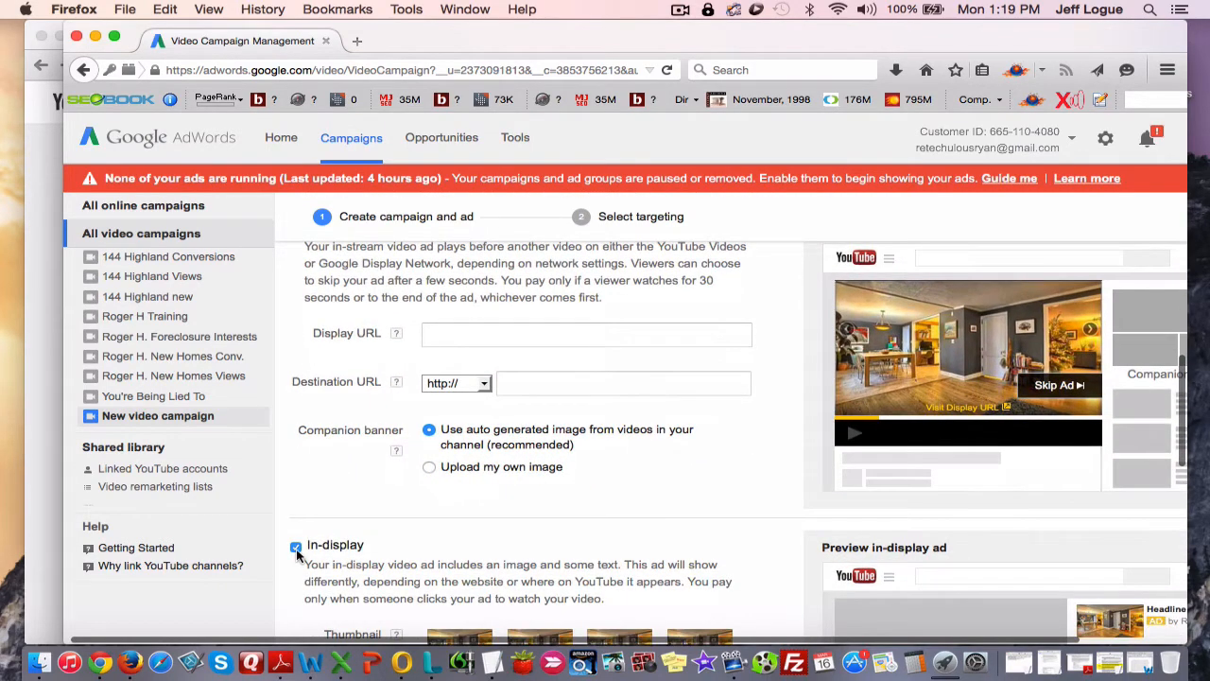
{"action": "left_click", "coordinate": [298, 546]}
Copy the searchinpa.com property listing's URL from Chrome and paste it as the in-stream ad's destination URL in Firefox.
{"action": "scroll", "coordinate": [346, 518], "scroll_direction": "up", "scroll_amount": 2}
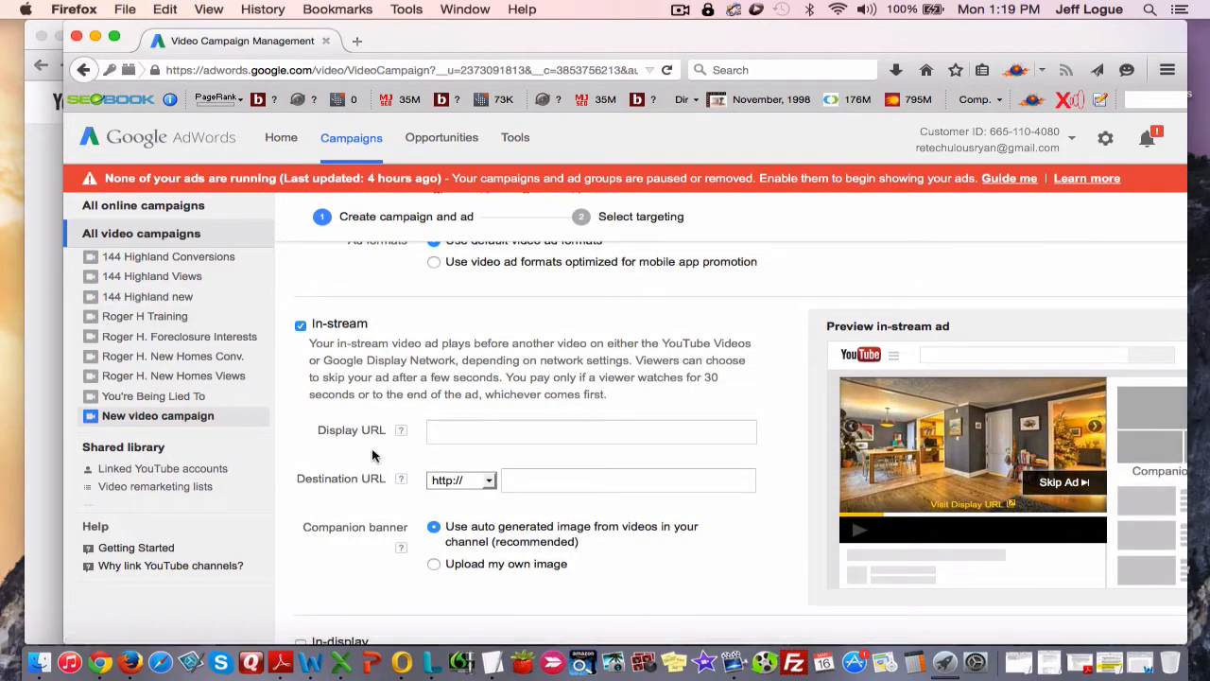
{"action": "left_click", "coordinate": [41, 347]}
{"action": "left_click", "coordinate": [354, 44]}
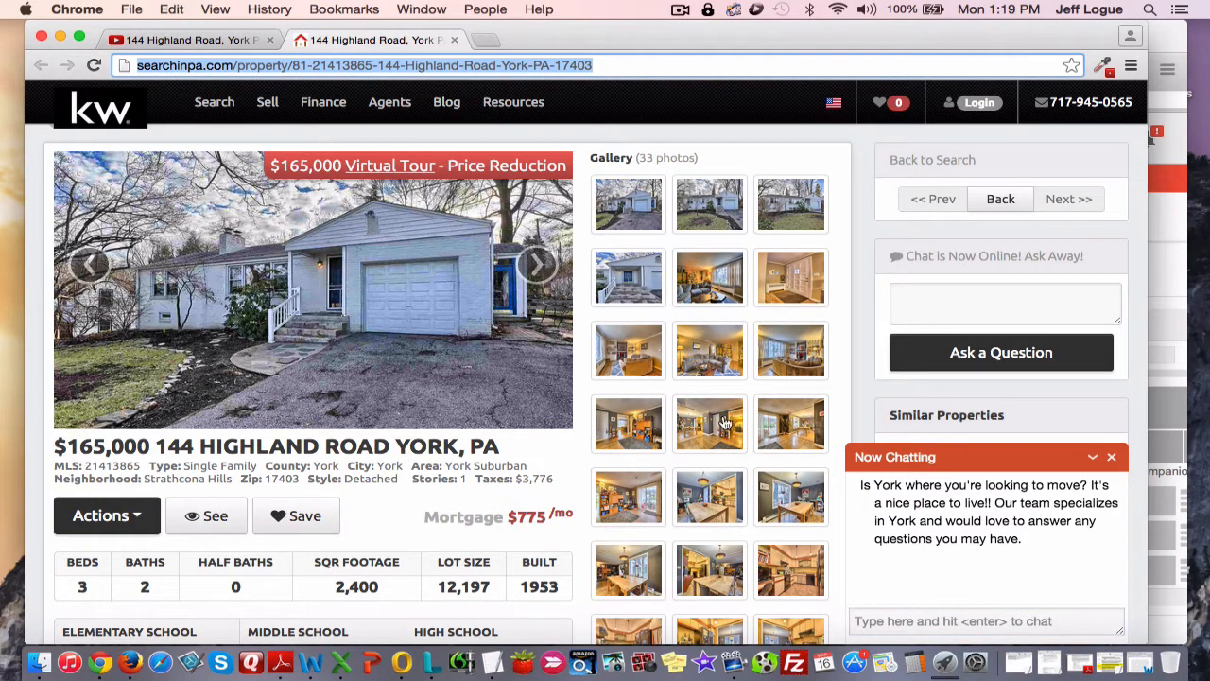
{"action": "left_click", "coordinate": [1170, 401]}
{"action": "left_click", "coordinate": [557, 480]}
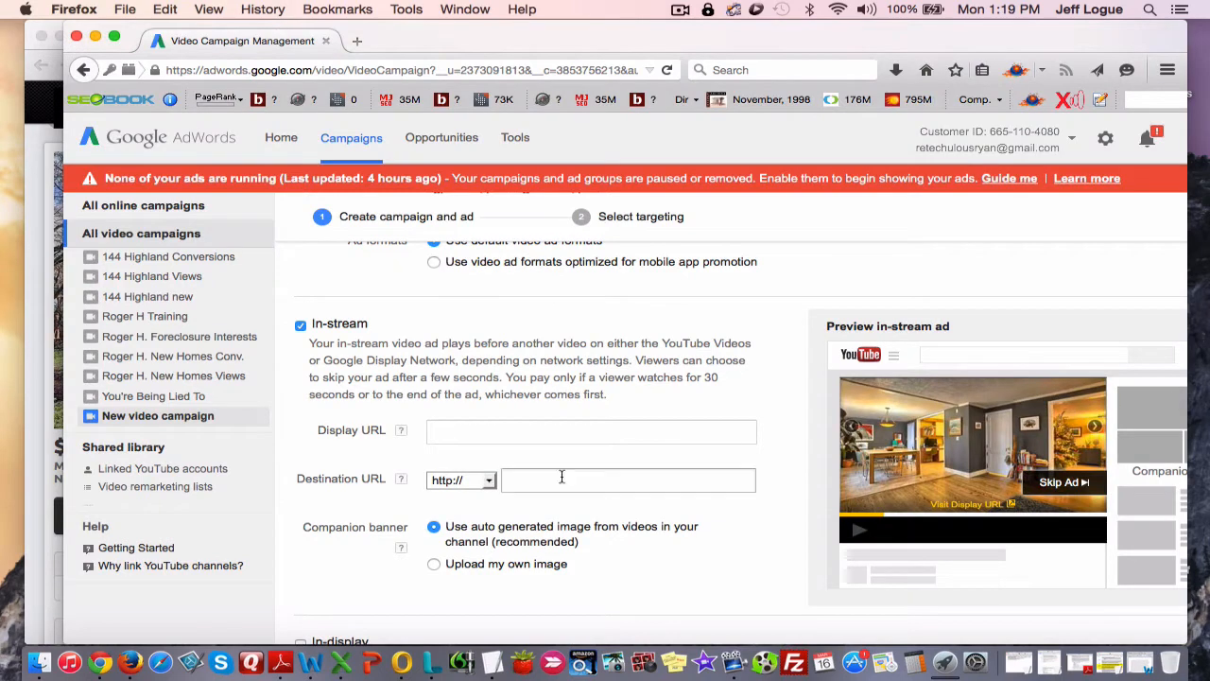
{"action": "key", "text": "super+v"}
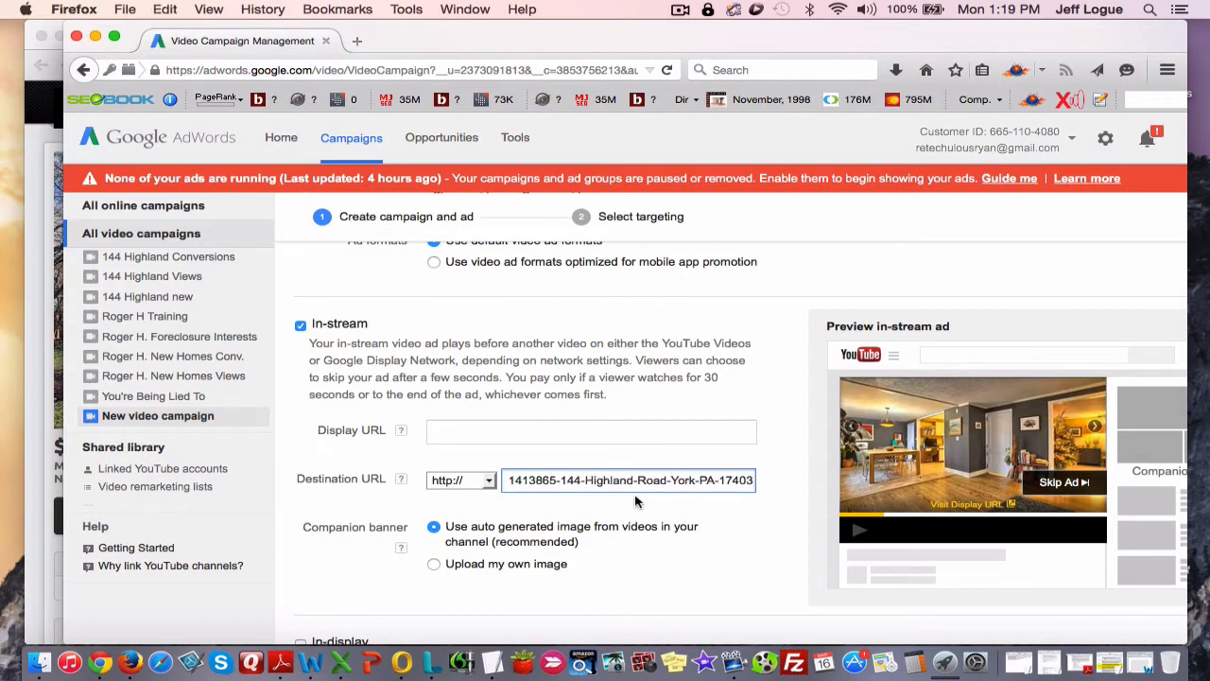
Enter SearchInPA.com as the in-stream ad's display URL, capitalizing the S, I and PA.
{"action": "left_click", "coordinate": [508, 432]}
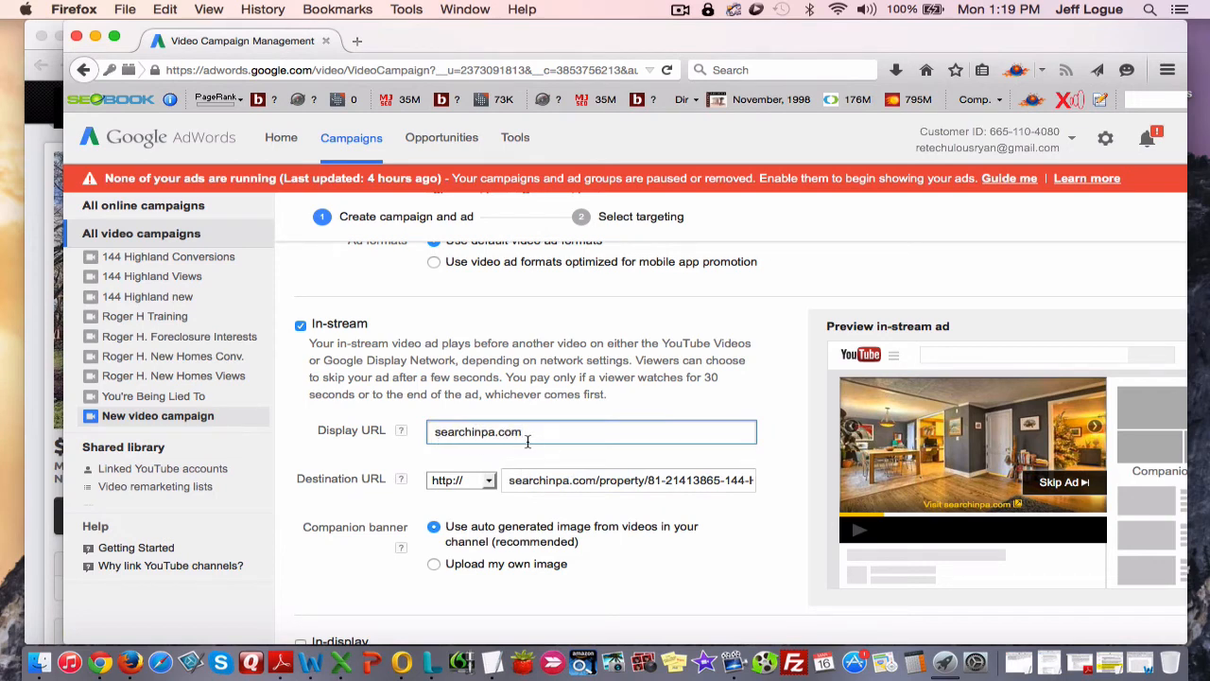
{"action": "left_click", "coordinate": [441, 433]}
{"action": "key", "text": "BackSpace"}
{"action": "type", "text": "S"}
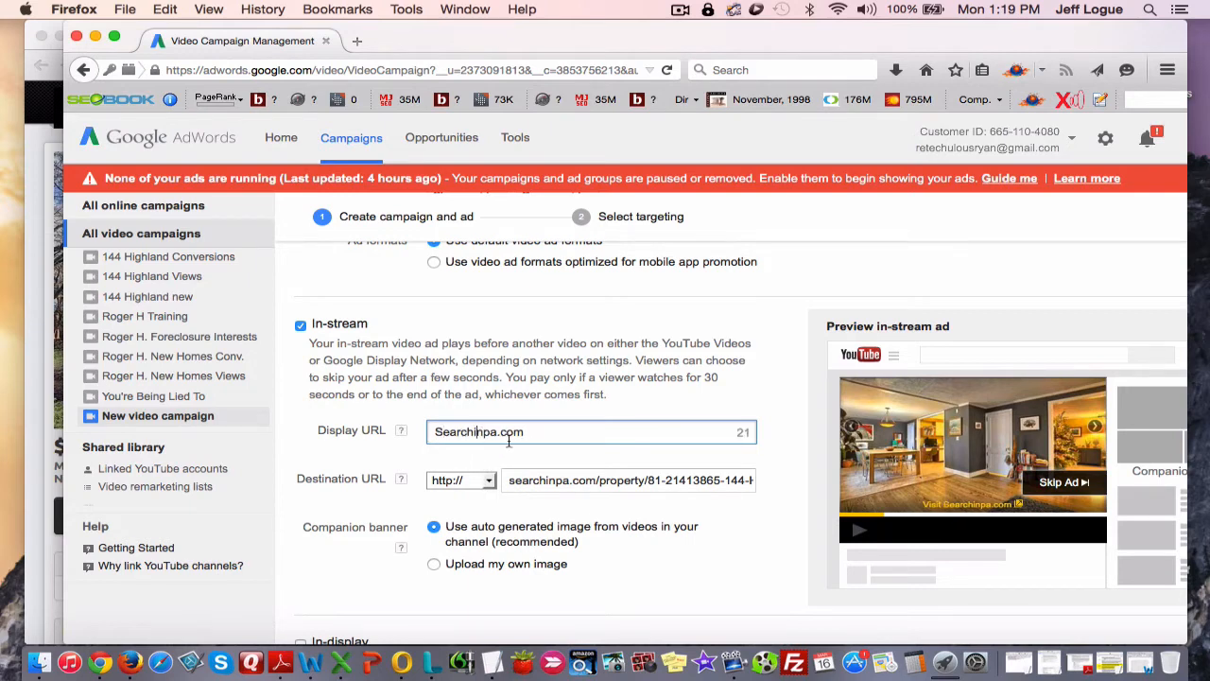
{"action": "key", "text": "BackSpace"}
{"action": "type", "text": "I"}
{"action": "left_click", "coordinate": [498, 431]}
{"action": "key", "text": "BackSpace"}
{"action": "key", "text": "BackSpace"}
{"action": "type", "text": "PA"}
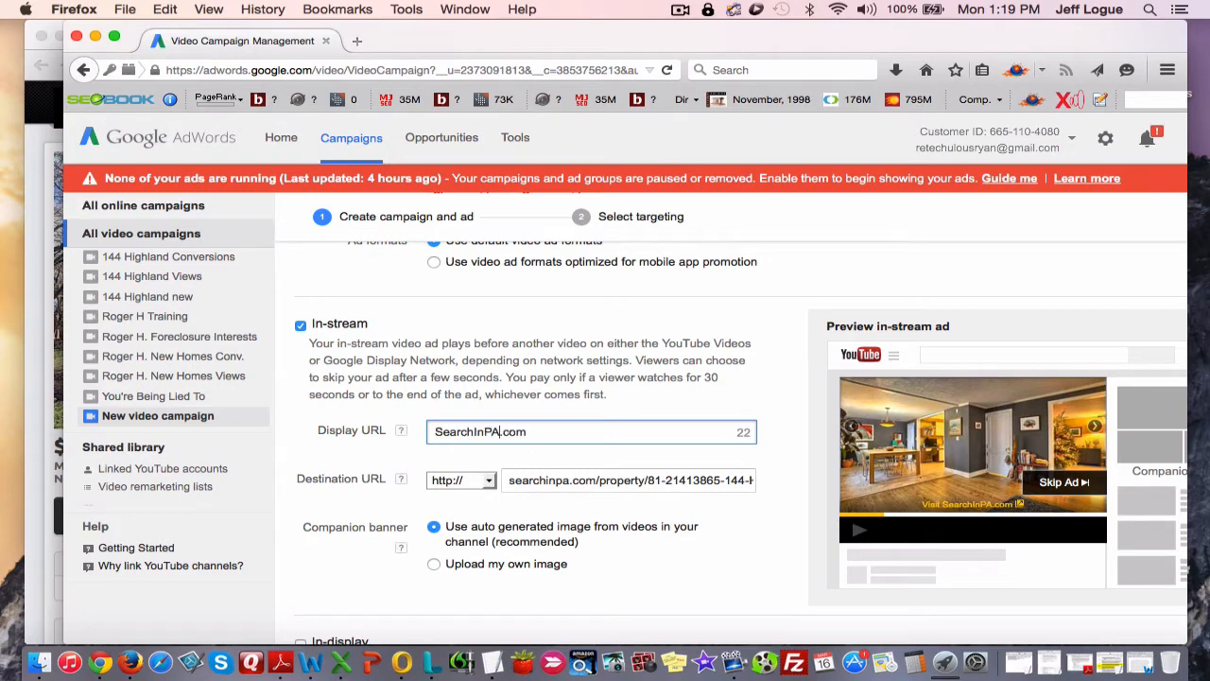
Extend the display URL with a slash and a path made of the listing's street address followed by ForSale.
{"action": "left_click", "coordinate": [538, 431]}
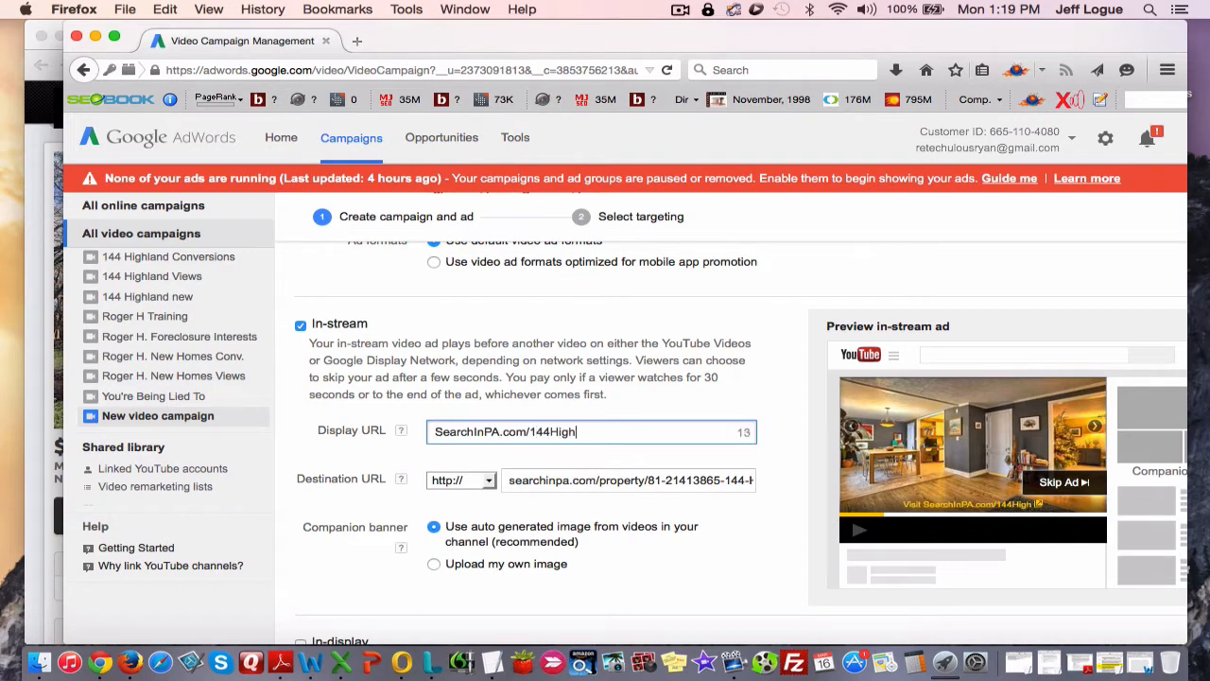
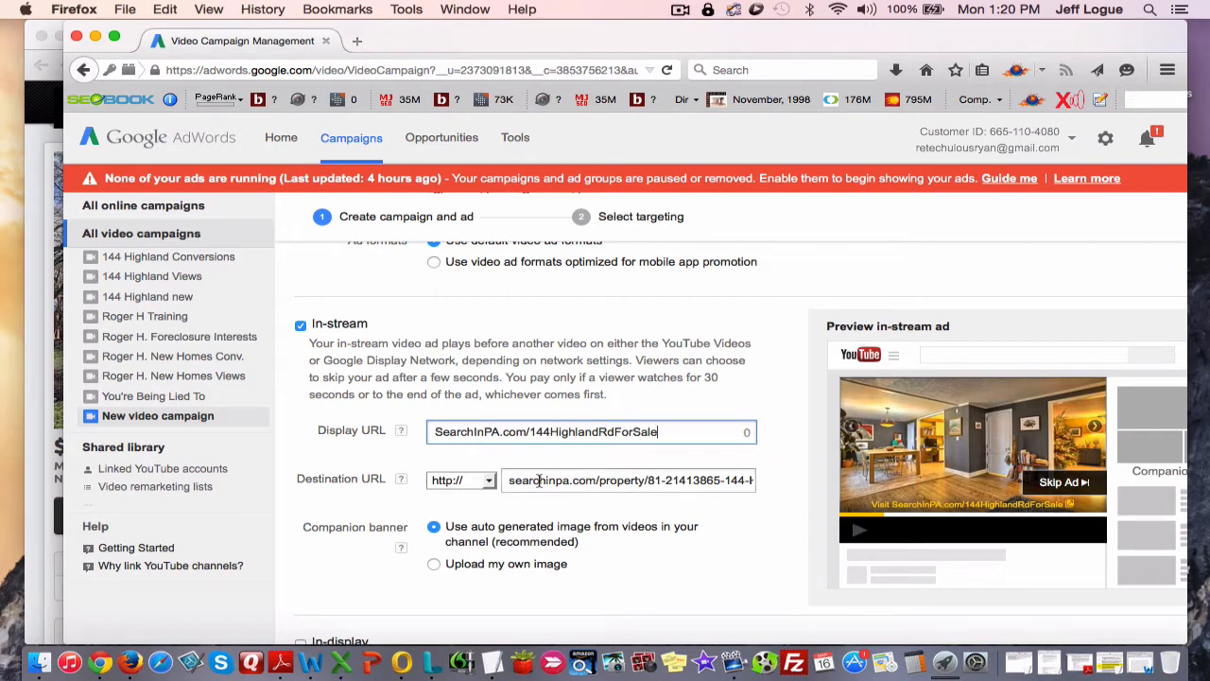
Review the companion banner options, view the home-for-sale YouTube video in Chrome and return to the campaign form in Firefox.
{"action": "scroll", "coordinate": [540, 478], "scroll_direction": "down", "scroll_amount": 3}
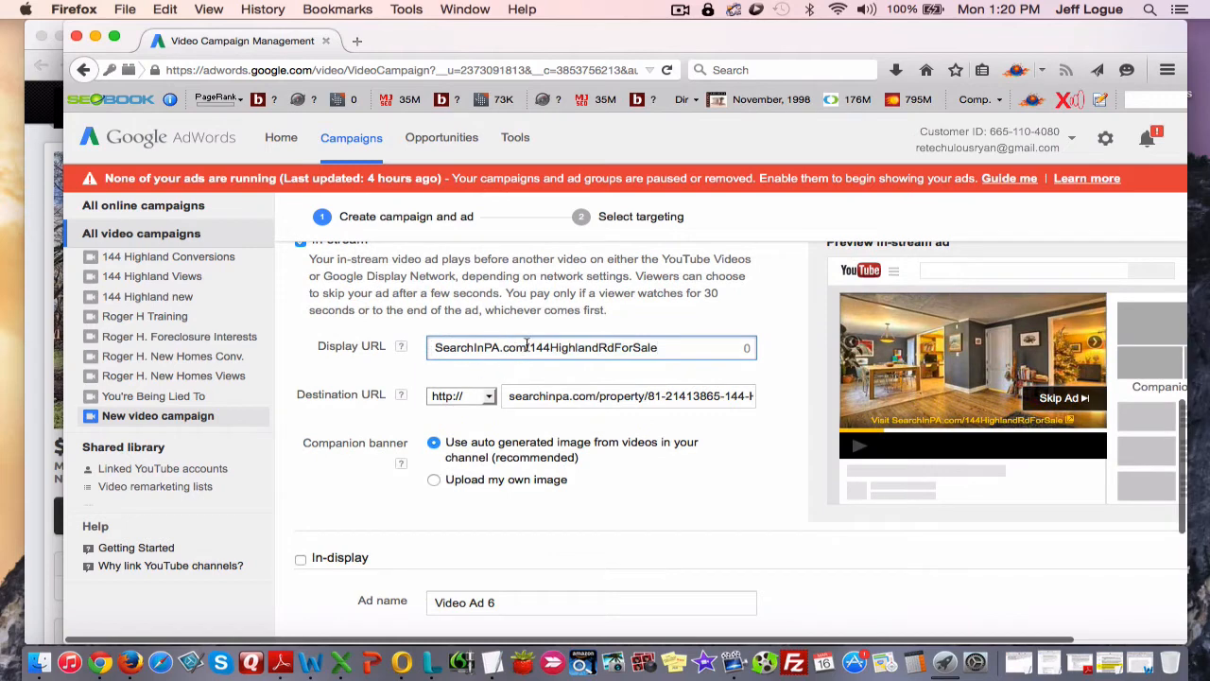
{"action": "scroll", "coordinate": [491, 442], "scroll_direction": "down", "scroll_amount": 5}
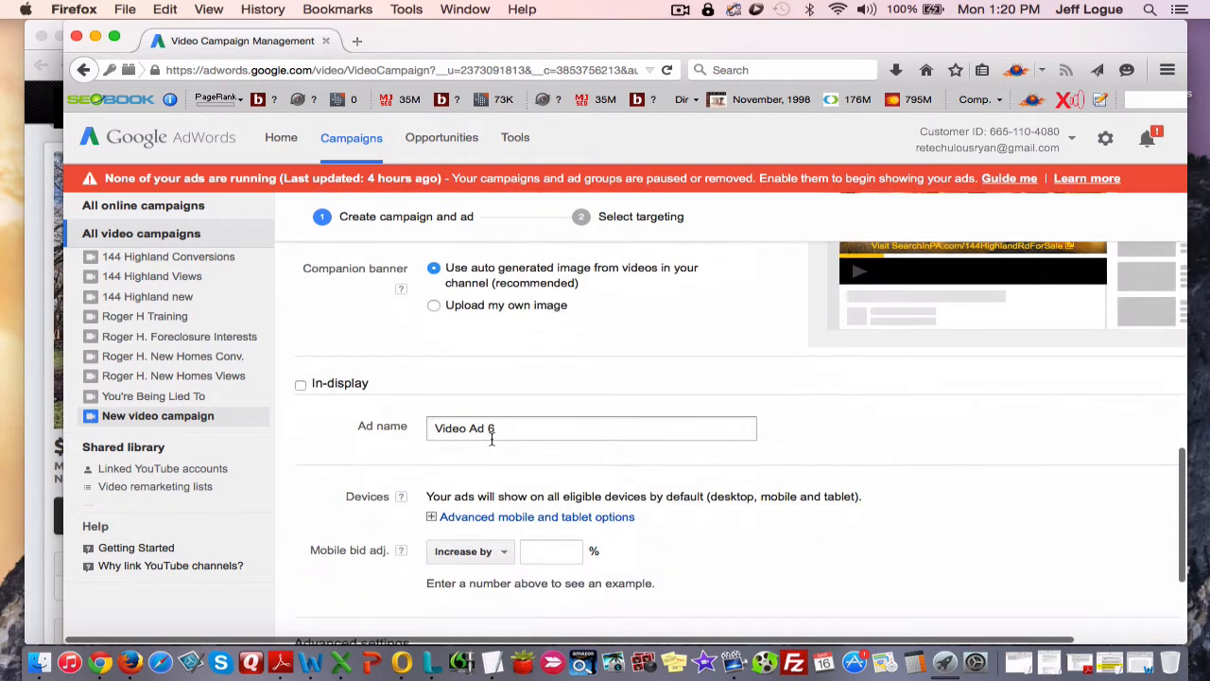
{"action": "scroll", "coordinate": [490, 442], "scroll_direction": "up", "scroll_amount": 1}
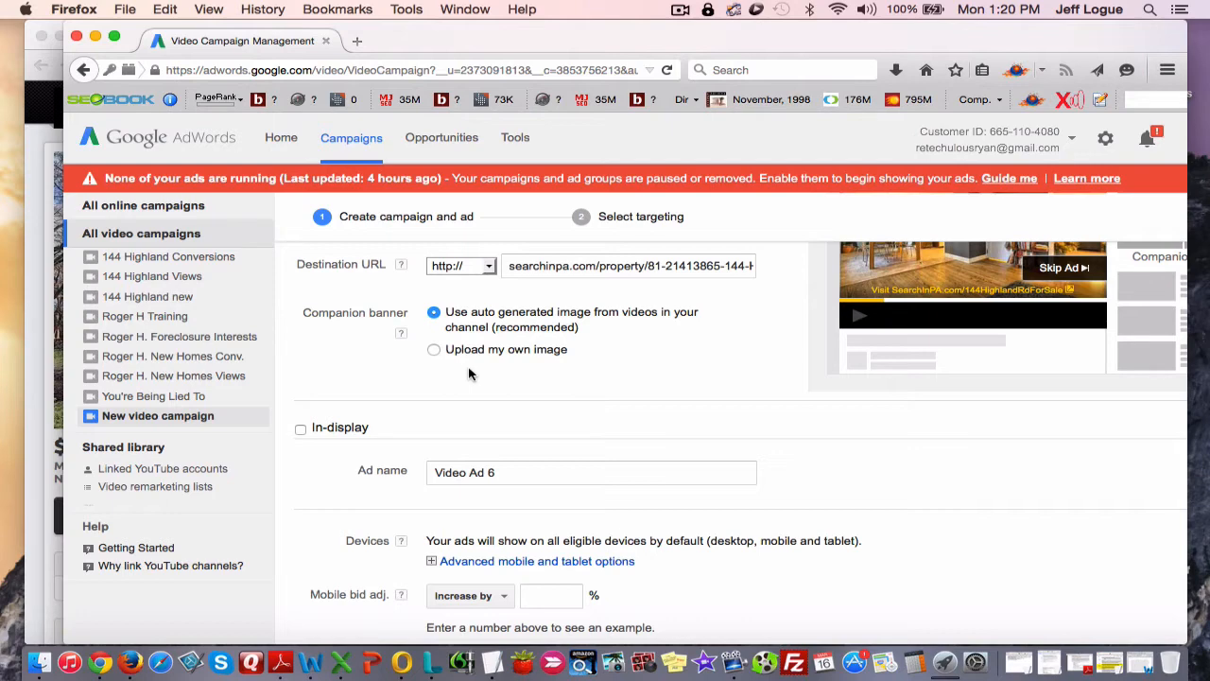
{"action": "scroll", "coordinate": [480, 383], "scroll_direction": "up", "scroll_amount": 3}
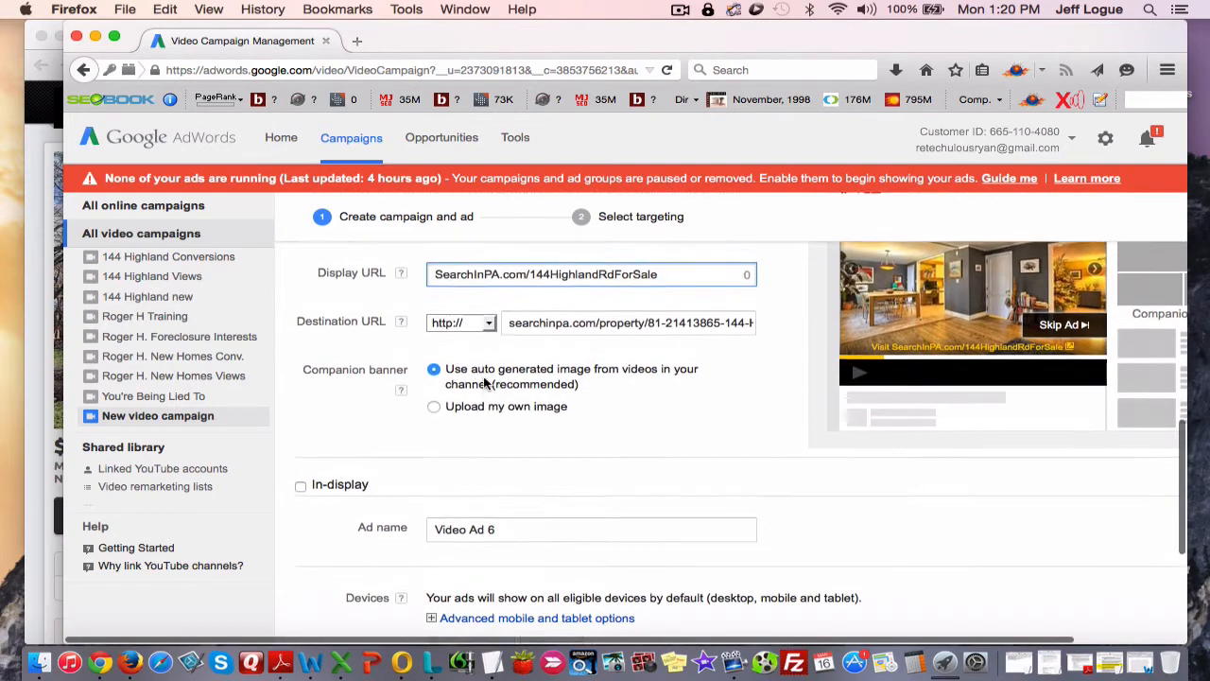
{"action": "scroll", "coordinate": [499, 469], "scroll_direction": "up", "scroll_amount": 1}
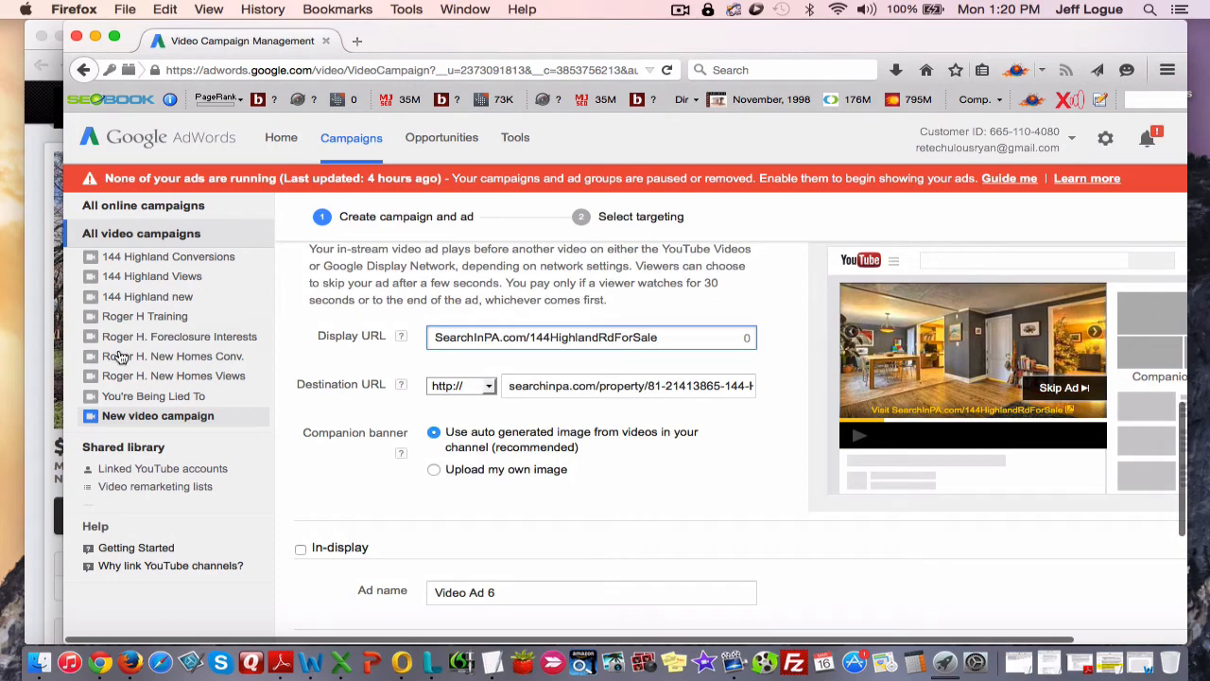
{"action": "left_click", "coordinate": [34, 591]}
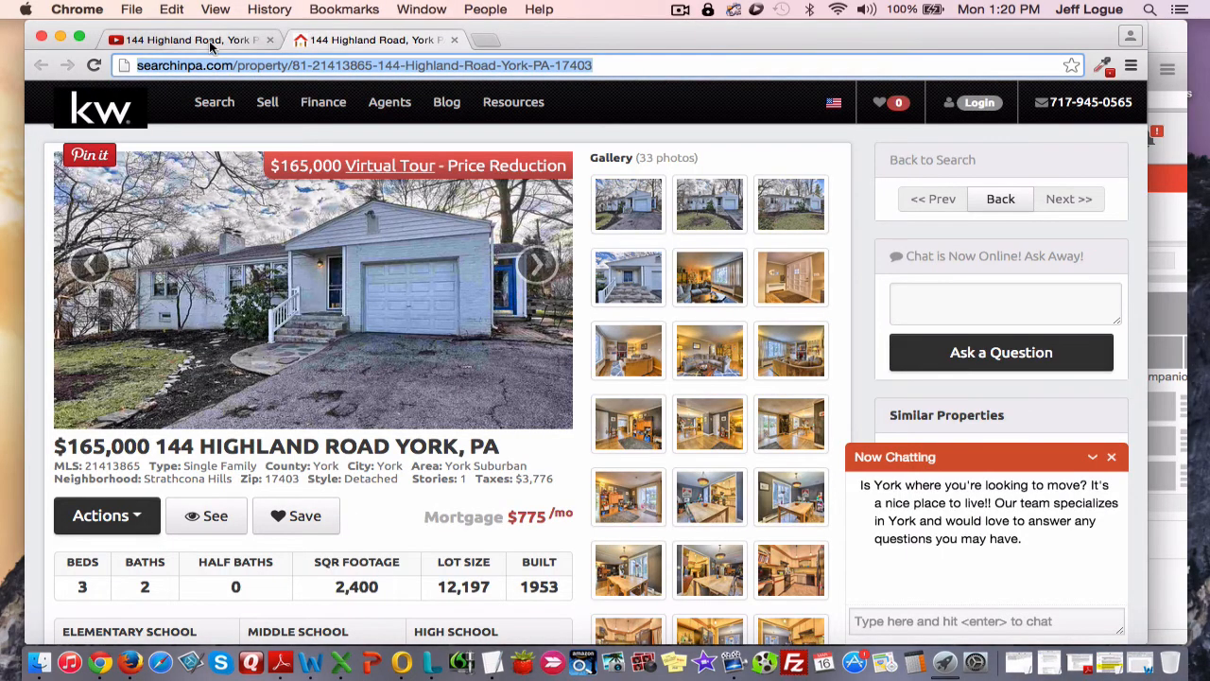
{"action": "left_click", "coordinate": [242, 39]}
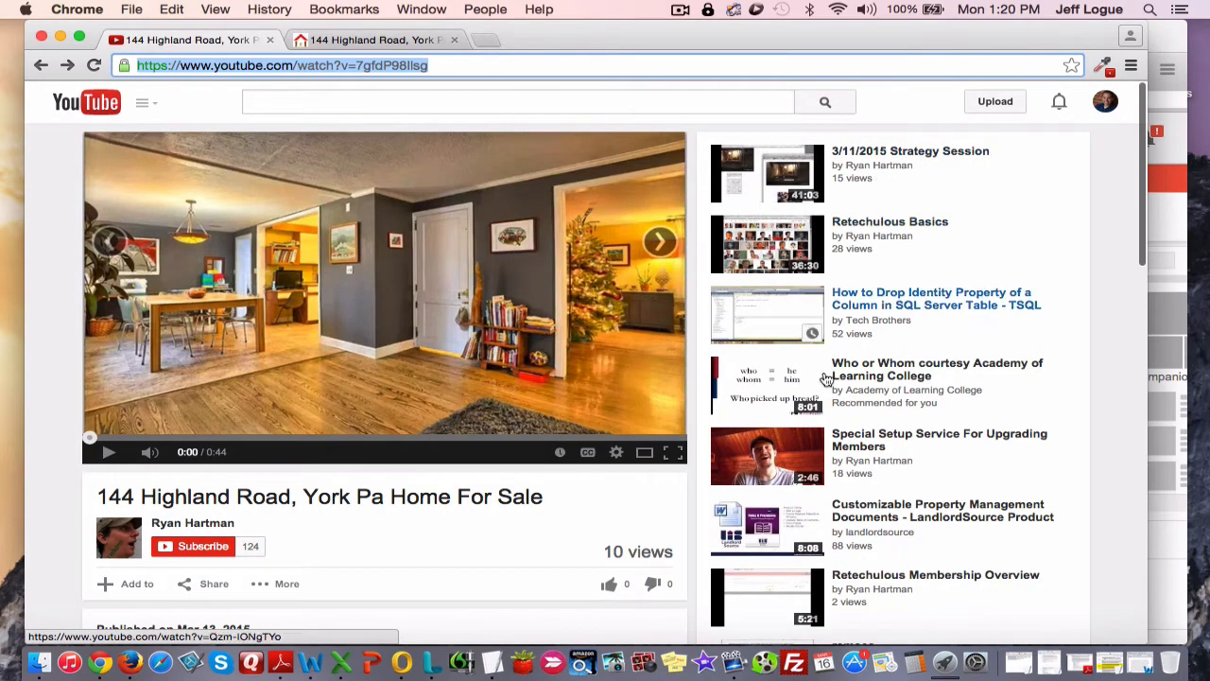
{"action": "left_click", "coordinate": [1178, 216]}
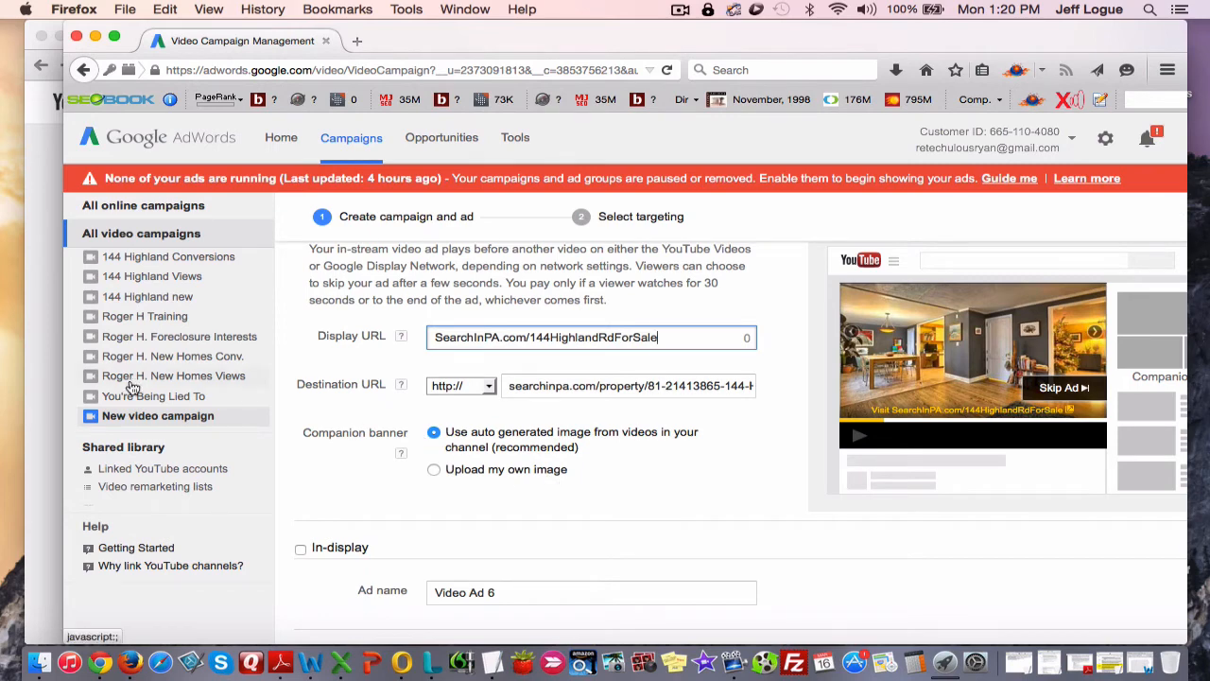
Rename the video ad as Test Ad.
{"action": "scroll", "coordinate": [424, 424], "scroll_direction": "down", "scroll_amount": 4}
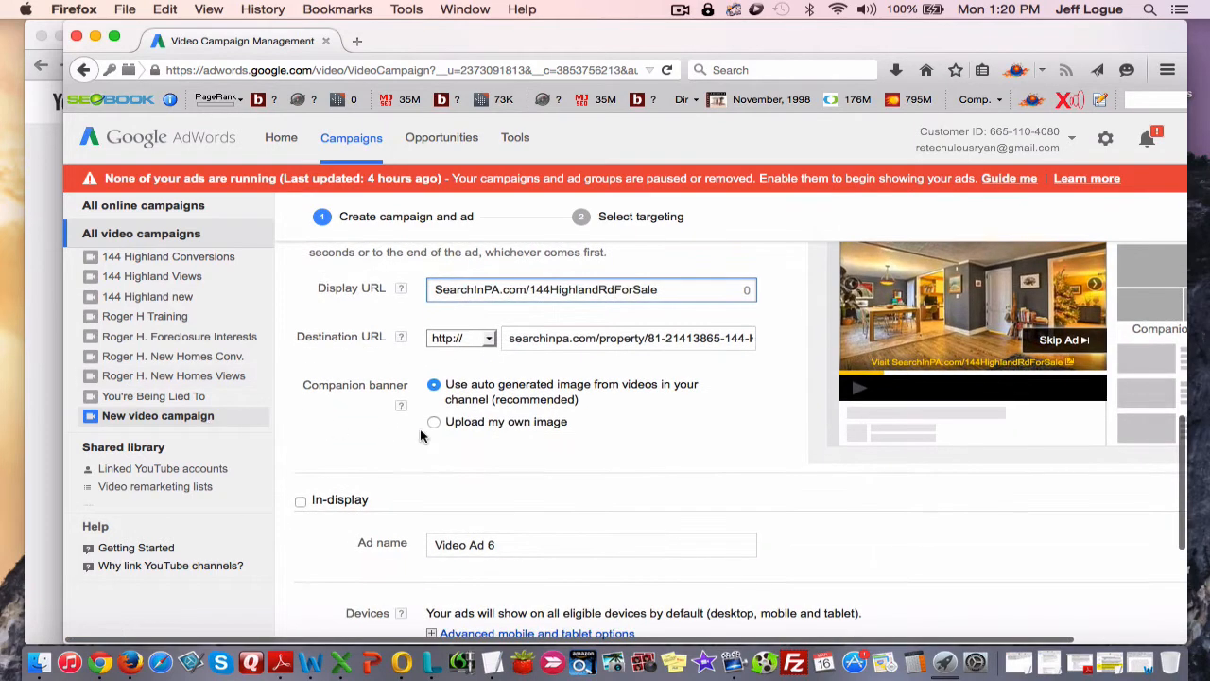
{"action": "scroll", "coordinate": [506, 436], "scroll_direction": "down", "scroll_amount": 3}
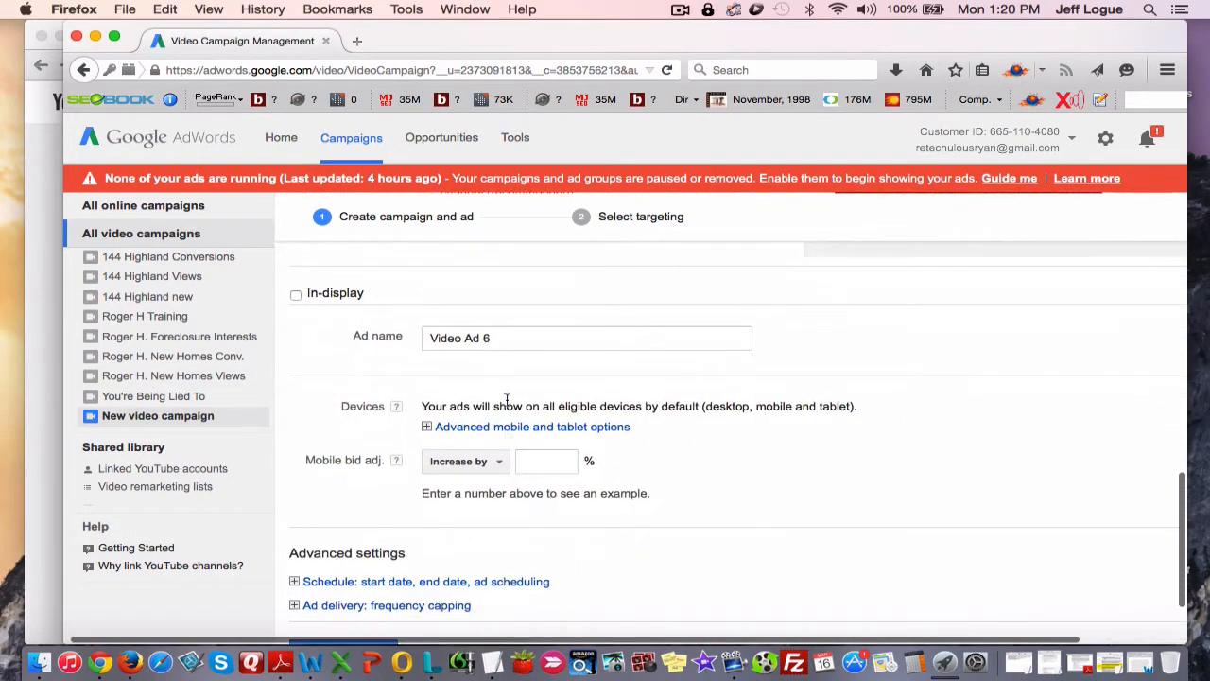
{"action": "left_click_drag", "start_coordinate": [508, 340], "coordinate": [334, 314]}
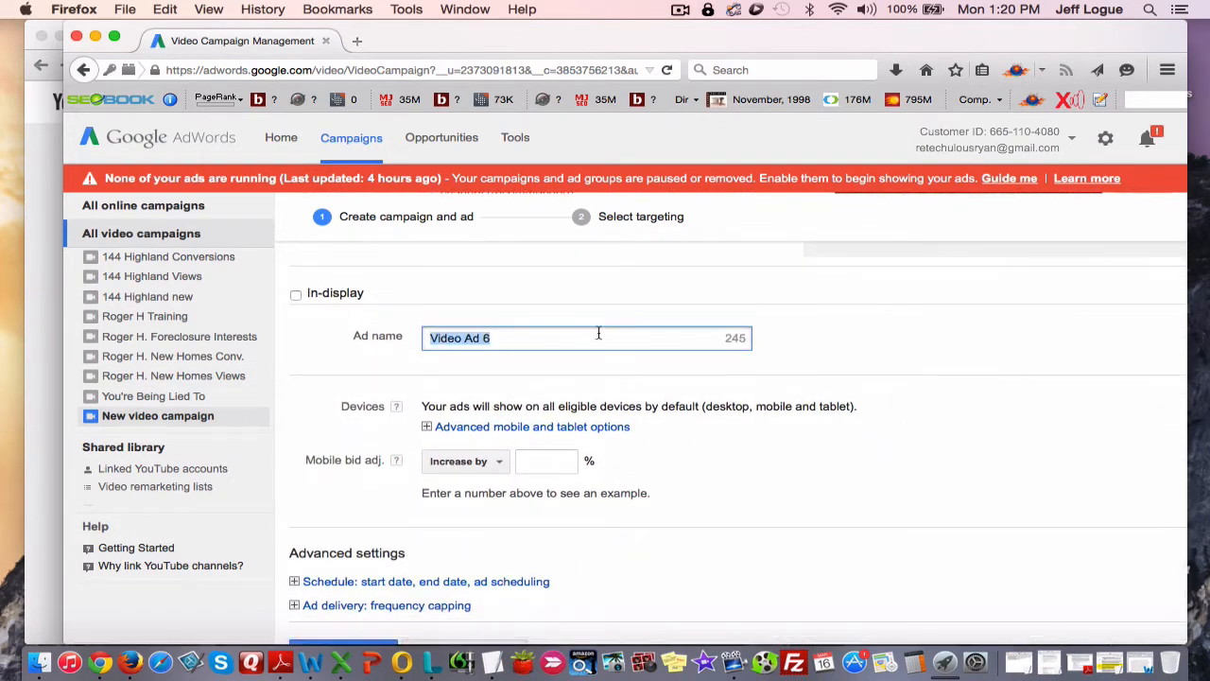
{"action": "type", "text": "Test Ad"}
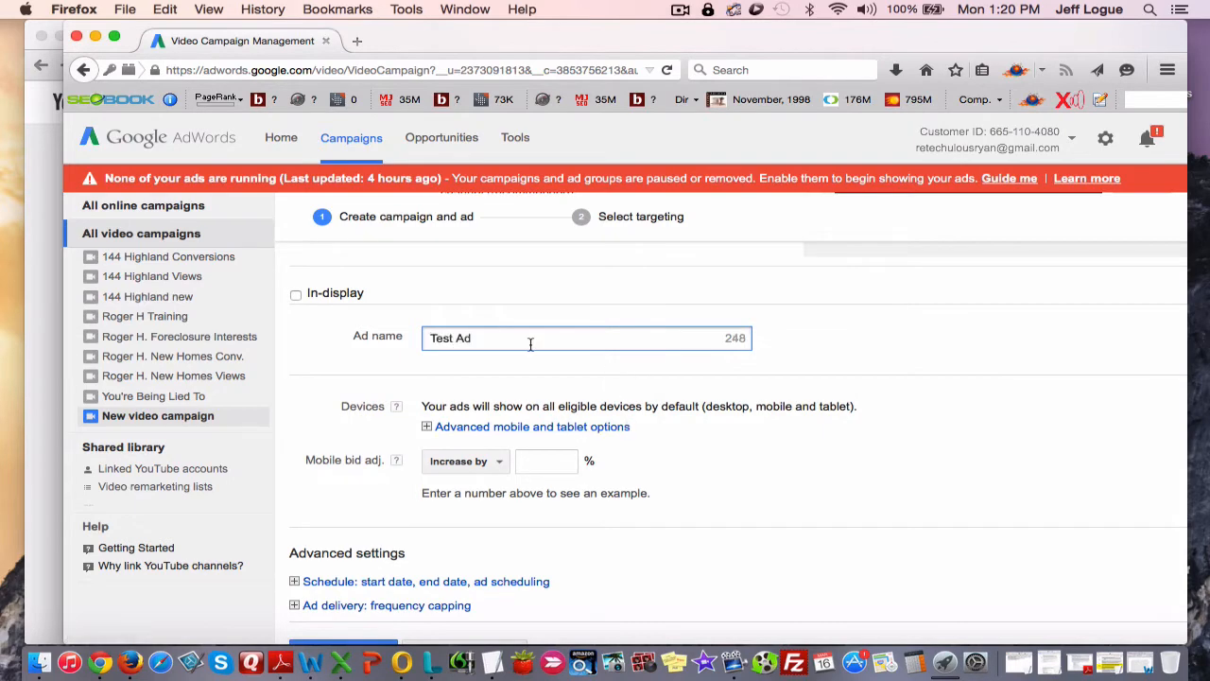
Expand the advanced mobile and tablet options and examine the targeted operating systems, mobile devices and carriers.
{"action": "scroll", "coordinate": [472, 351], "scroll_direction": "down", "scroll_amount": 2}
{"action": "left_click", "coordinate": [431, 361]}
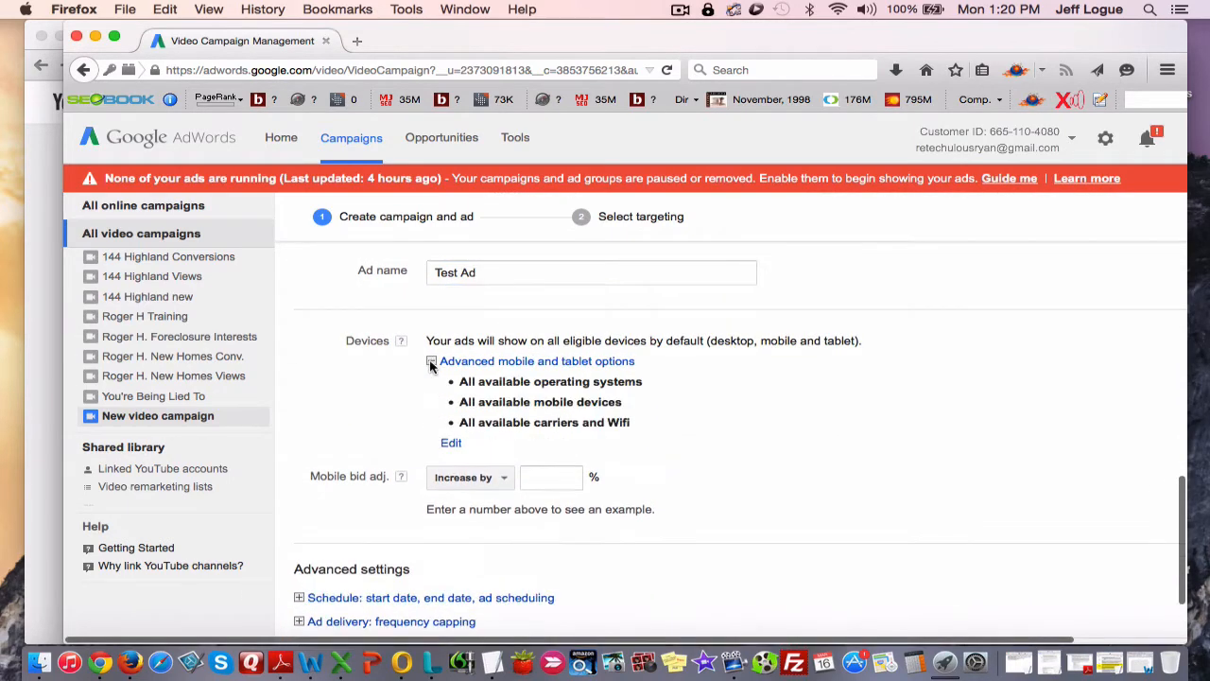
{"action": "scroll", "coordinate": [407, 362], "scroll_direction": "down", "scroll_amount": 2}
{"action": "mouse_move", "coordinate": [535, 427]}
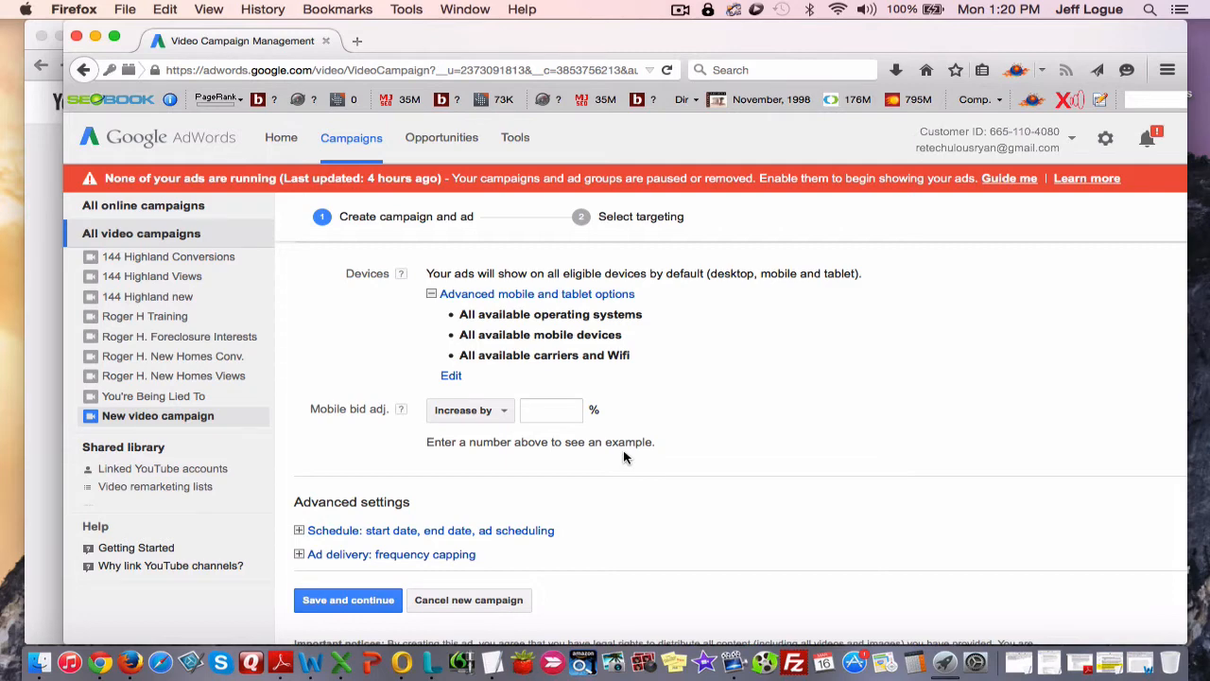
Switch the mobile bid adjustment to Decrease by.
{"action": "left_click", "coordinate": [551, 409]}
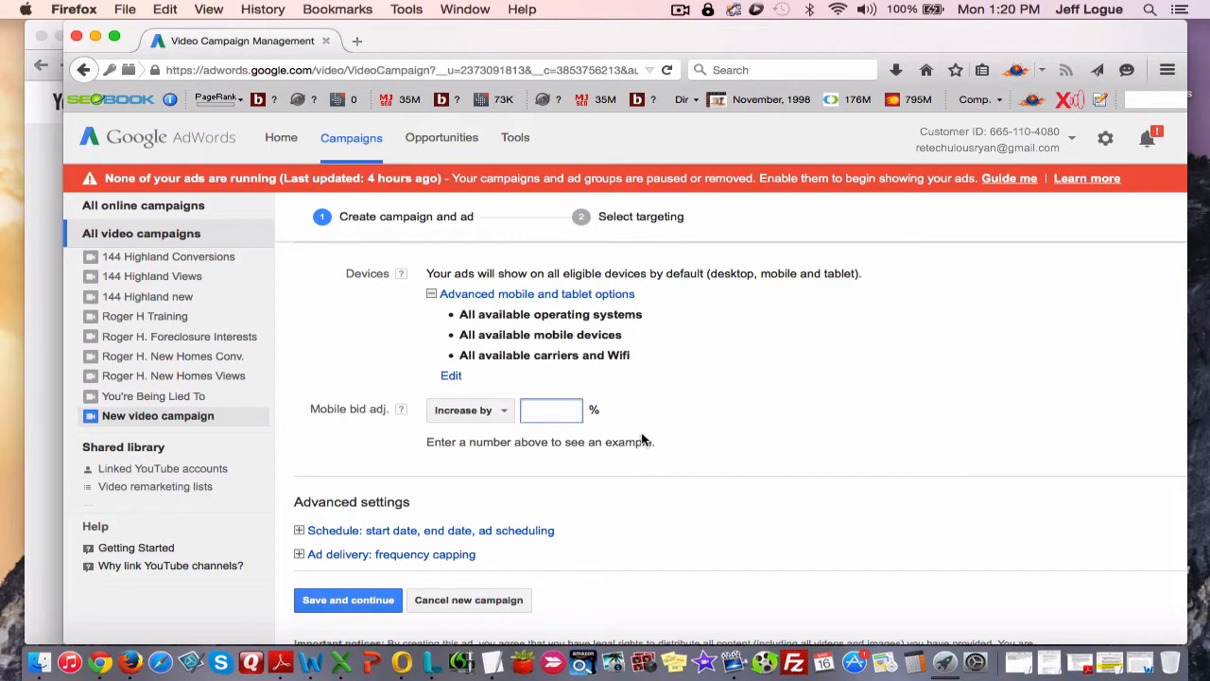
{"action": "left_click", "coordinate": [503, 410]}
{"action": "left_click", "coordinate": [485, 458]}
Try a mobile bid decrease of 100% and clear the percentage again.
{"action": "left_click", "coordinate": [553, 408]}
{"action": "type", "text": "100"}
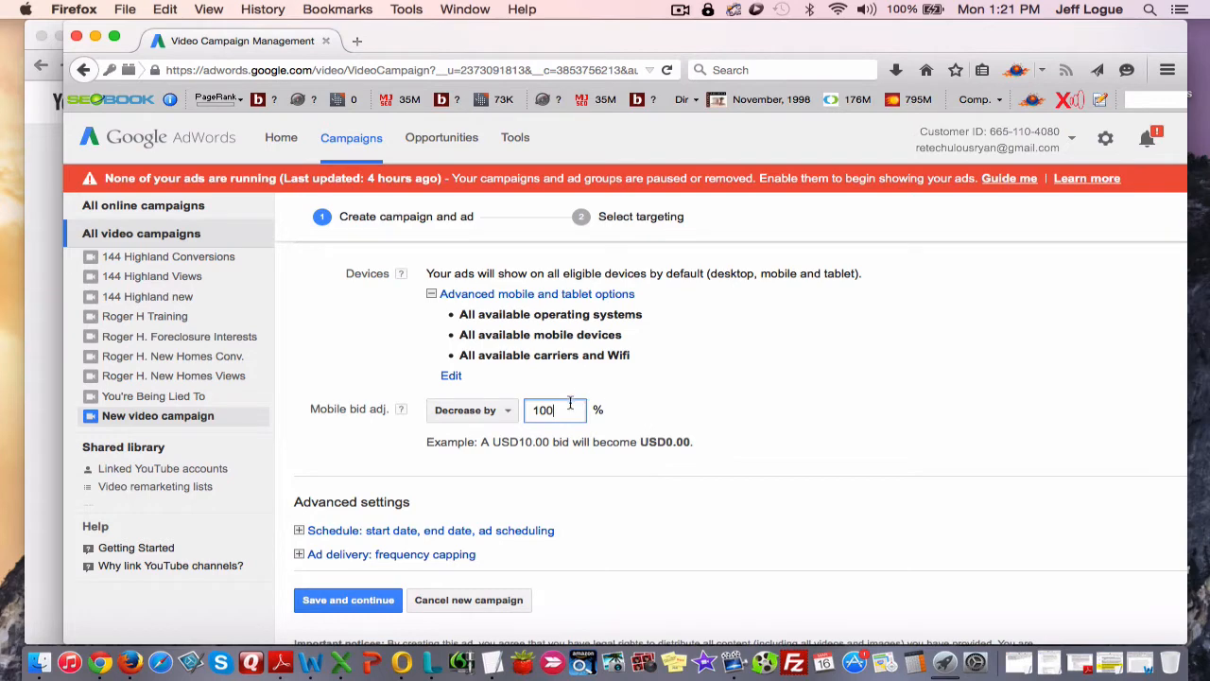
{"action": "key", "text": "BackSpace"}
{"action": "key", "text": "BackSpace"}
{"action": "key", "text": "BackSpace"}
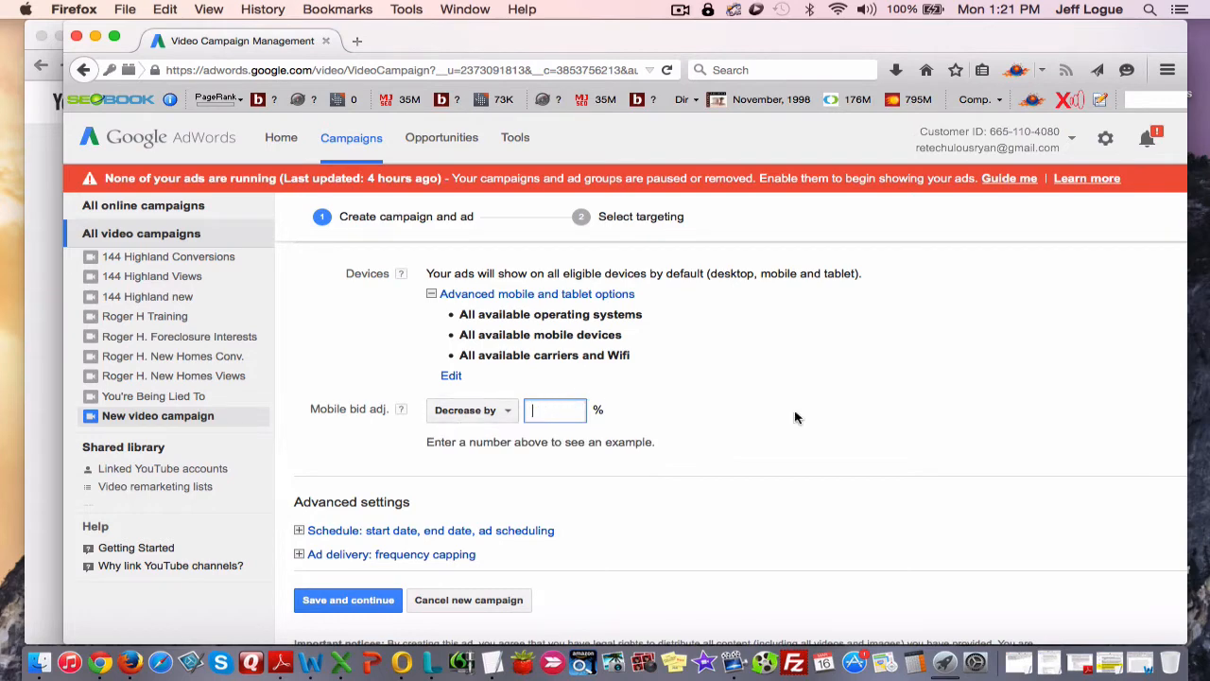
{"action": "left_click", "coordinate": [799, 419]}
Expand the campaign's advanced schedule settings and create a custom ad schedule with editable hours for each day.
{"action": "scroll", "coordinate": [554, 459], "scroll_direction": "up", "scroll_amount": 2}
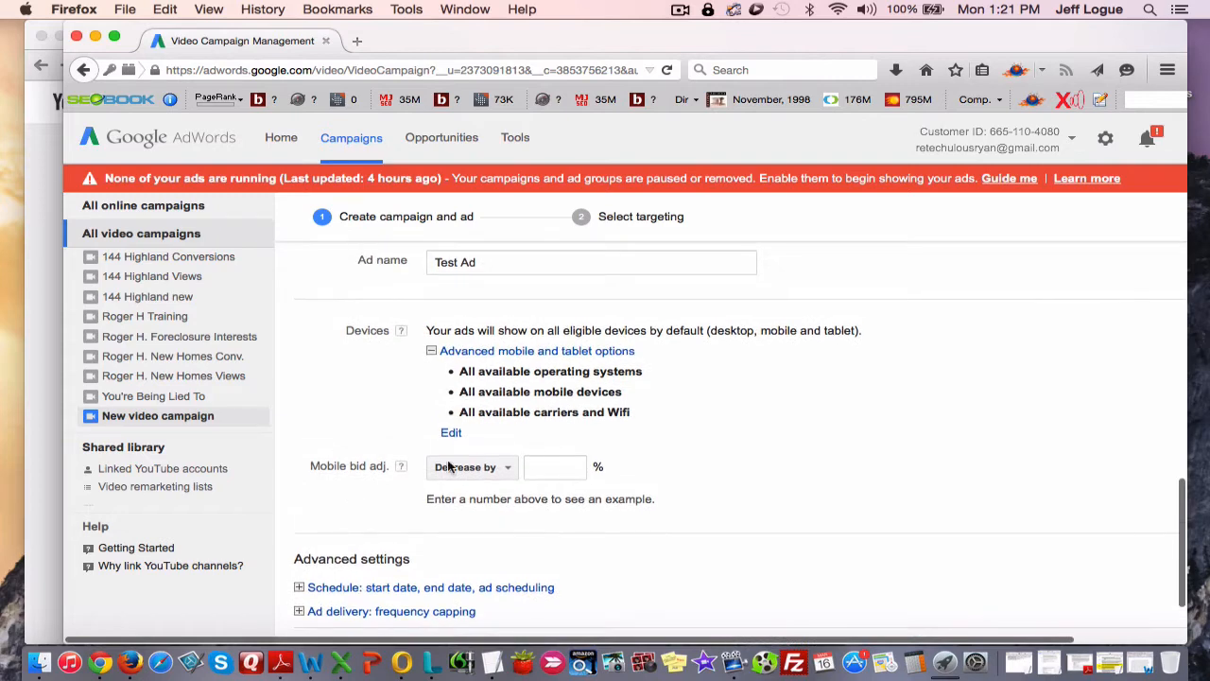
{"action": "scroll", "coordinate": [700, 463], "scroll_direction": "down", "scroll_amount": 3}
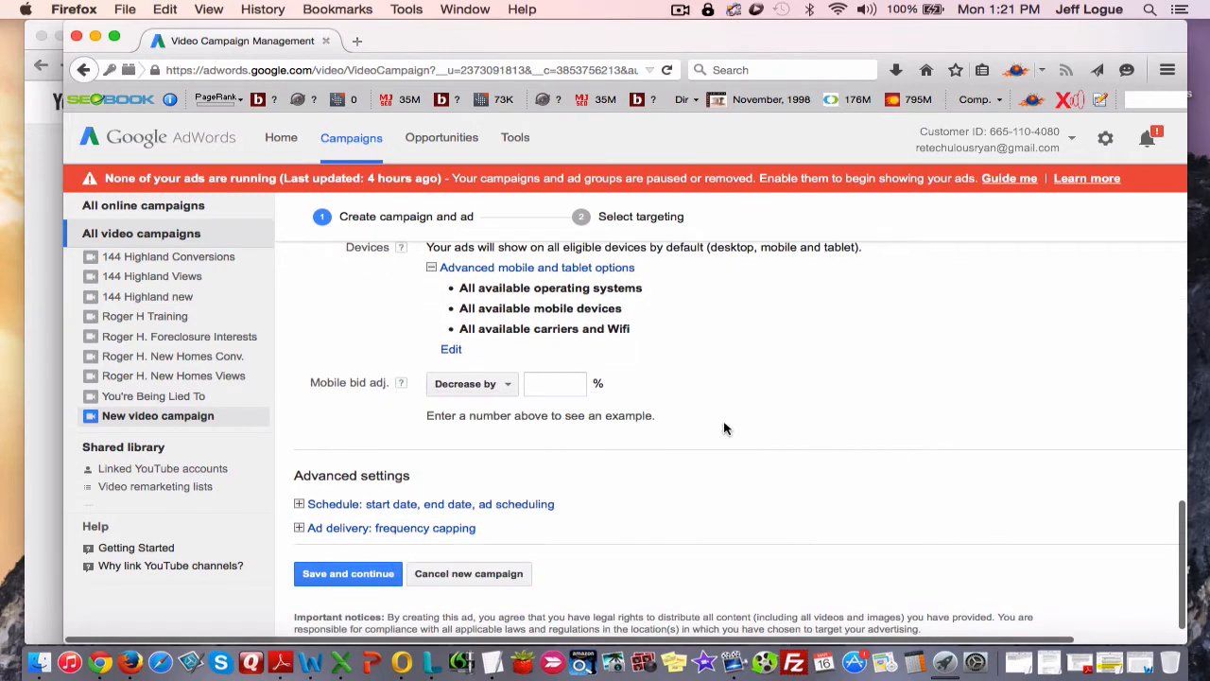
{"action": "scroll", "coordinate": [724, 427], "scroll_direction": "down", "scroll_amount": 2}
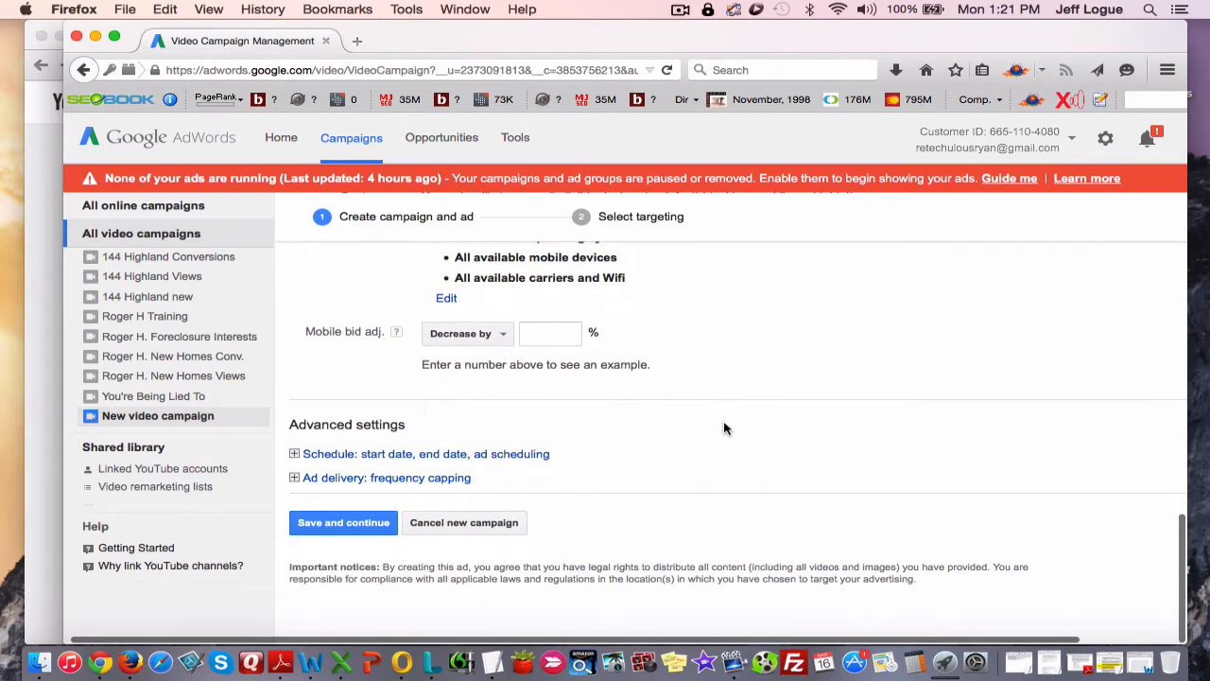
{"action": "left_click", "coordinate": [294, 454]}
{"action": "scroll", "coordinate": [391, 446], "scroll_direction": "down", "scroll_amount": 5}
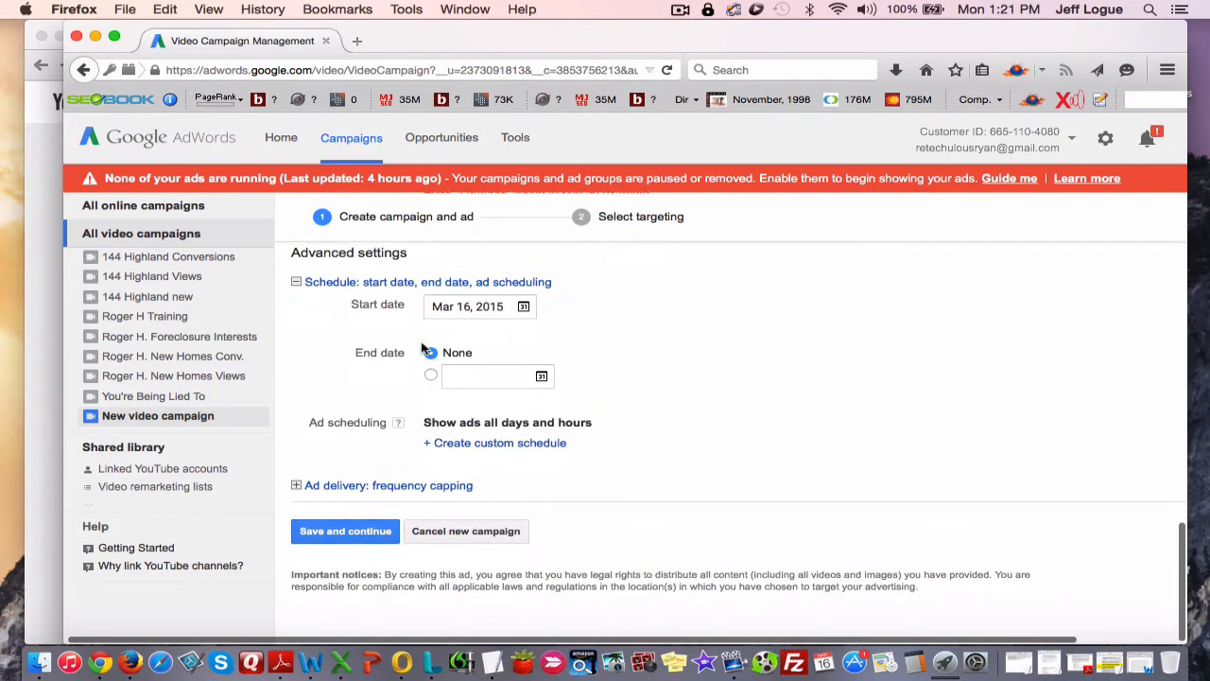
{"action": "scroll", "coordinate": [611, 420], "scroll_direction": "down", "scroll_amount": 1}
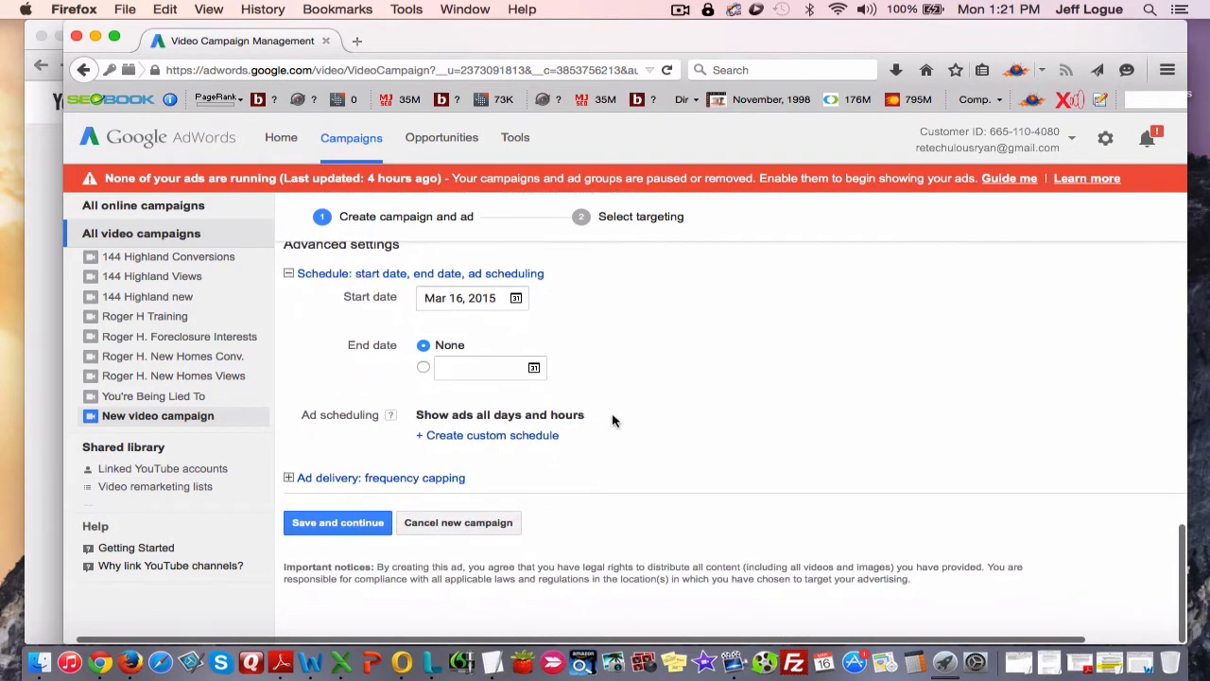
{"action": "scroll", "coordinate": [609, 476], "scroll_direction": "left", "scroll_amount": 1}
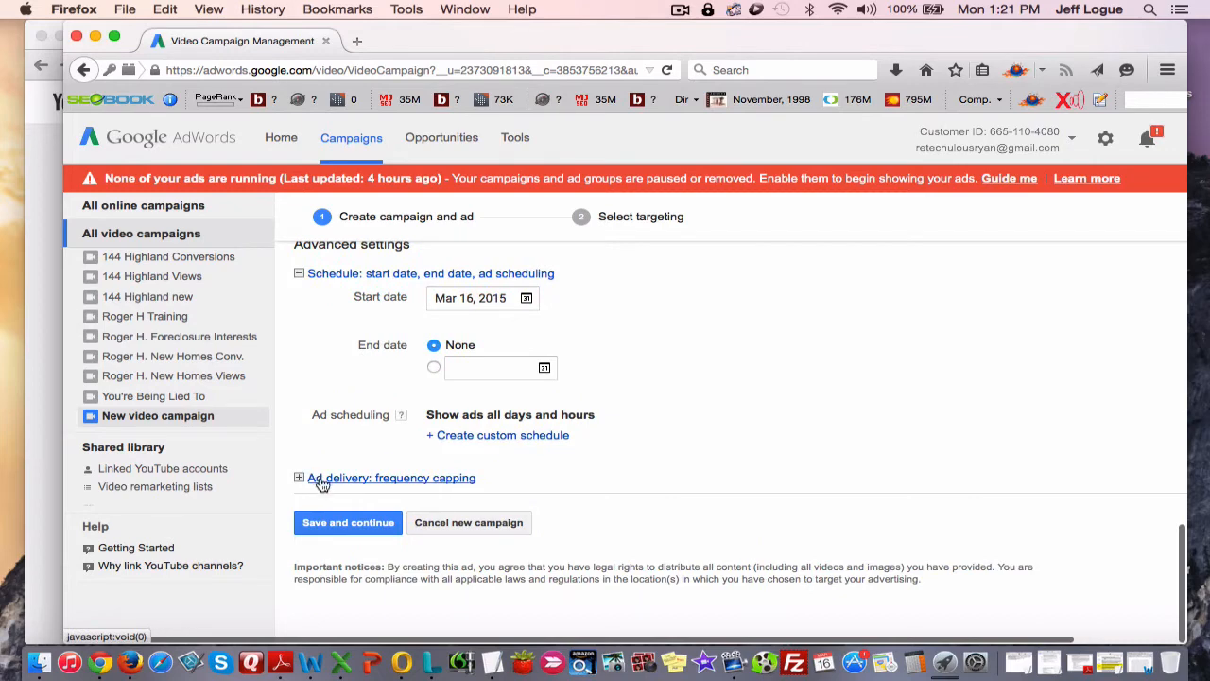
{"action": "left_click", "coordinate": [518, 437]}
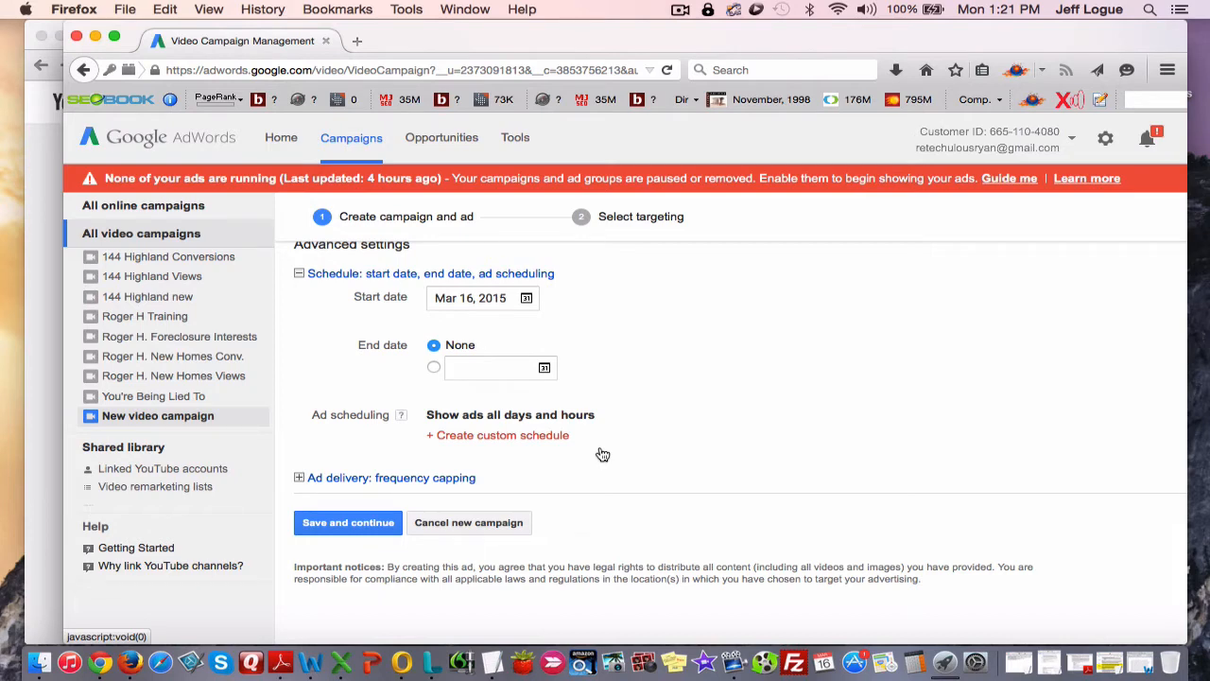
{"action": "scroll", "coordinate": [615, 494], "scroll_direction": "down", "scroll_amount": 2}
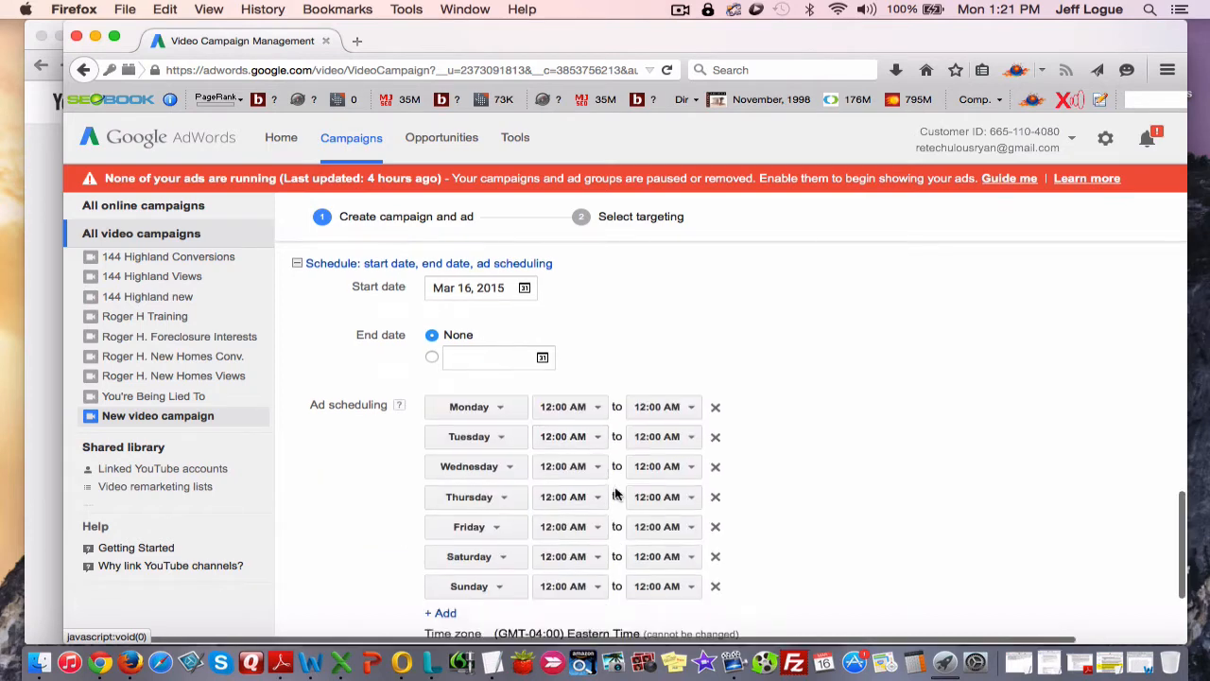
{"action": "scroll", "coordinate": [775, 496], "scroll_direction": "down", "scroll_amount": 4}
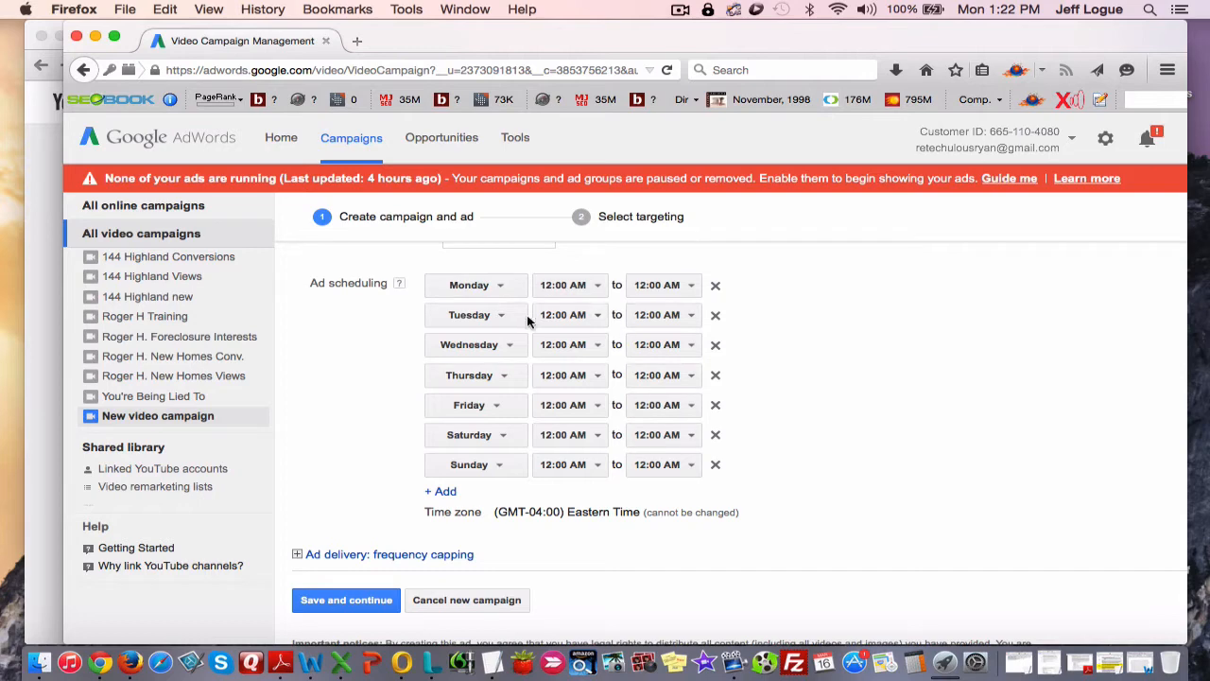
Browse the available start times for Monday in the ad schedule and close the list without choosing one.
{"action": "left_click", "coordinate": [583, 287]}
{"action": "scroll", "coordinate": [580, 458], "scroll_direction": "down", "scroll_amount": 5}
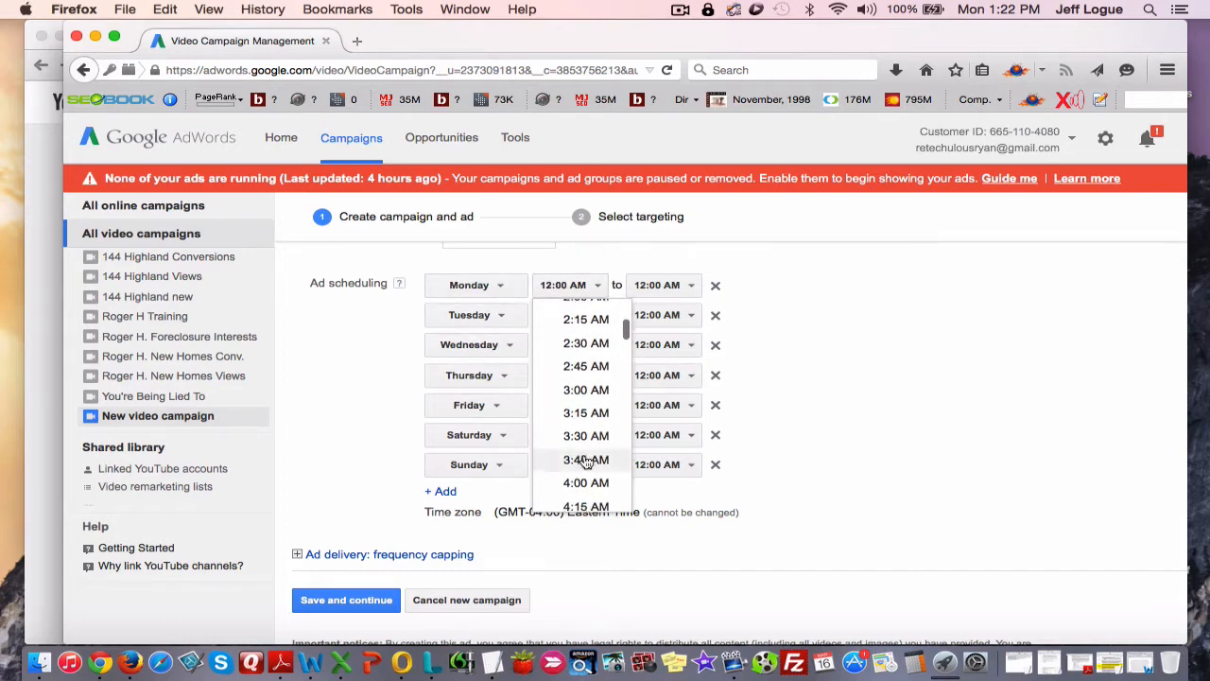
{"action": "scroll", "coordinate": [585, 460], "scroll_direction": "down", "scroll_amount": 6}
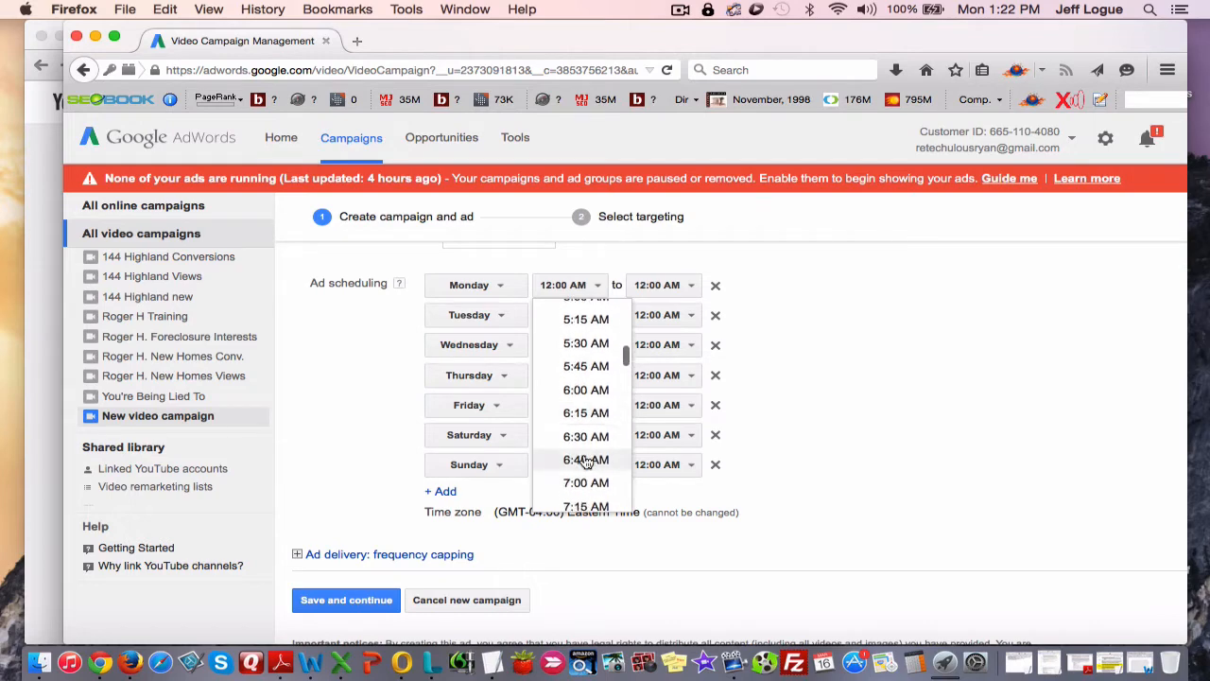
{"action": "left_click", "coordinate": [514, 296]}
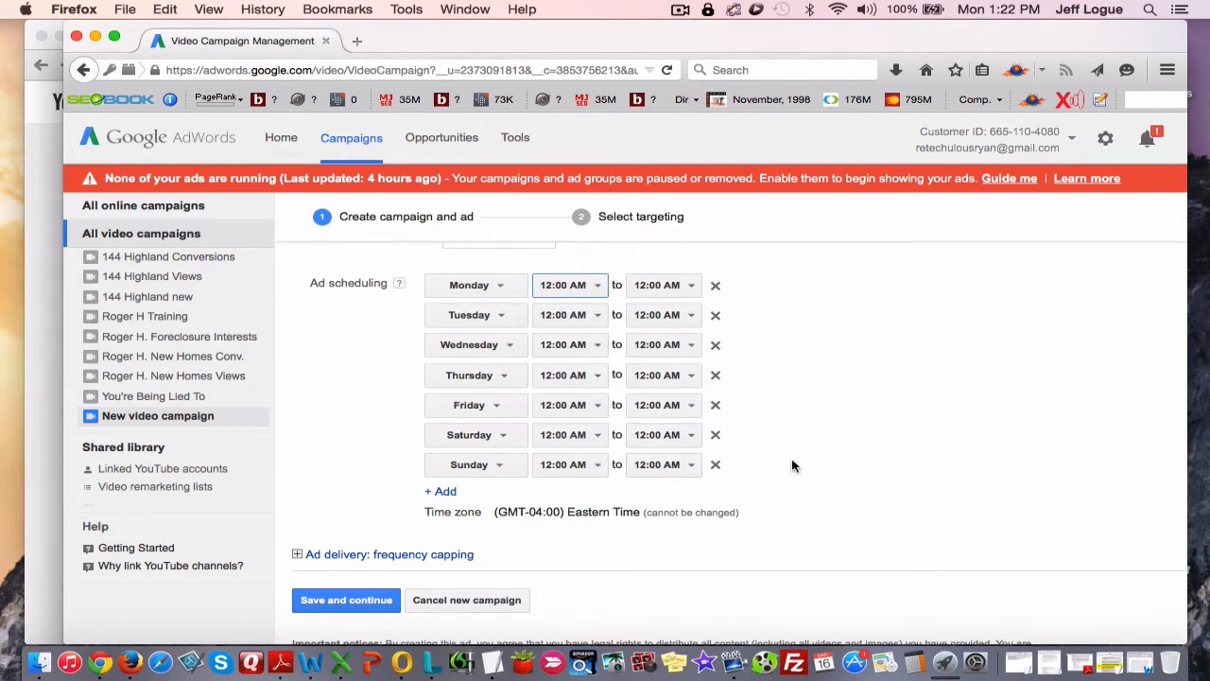
Expand the ad delivery and frequency capping settings below the campaign's ad schedule.
{"action": "scroll", "coordinate": [792, 465], "scroll_direction": "down", "scroll_amount": 2}
{"action": "scroll", "coordinate": [756, 453], "scroll_direction": "up", "scroll_amount": 3}
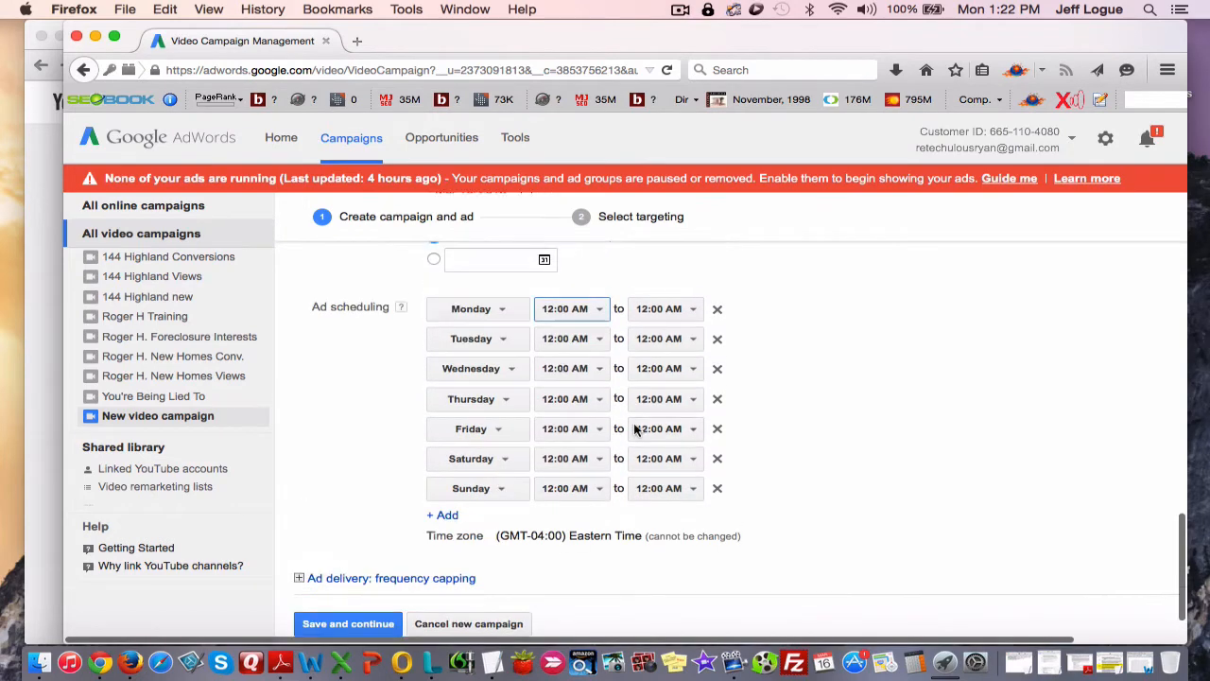
{"action": "scroll", "coordinate": [614, 459], "scroll_direction": "down", "scroll_amount": 2}
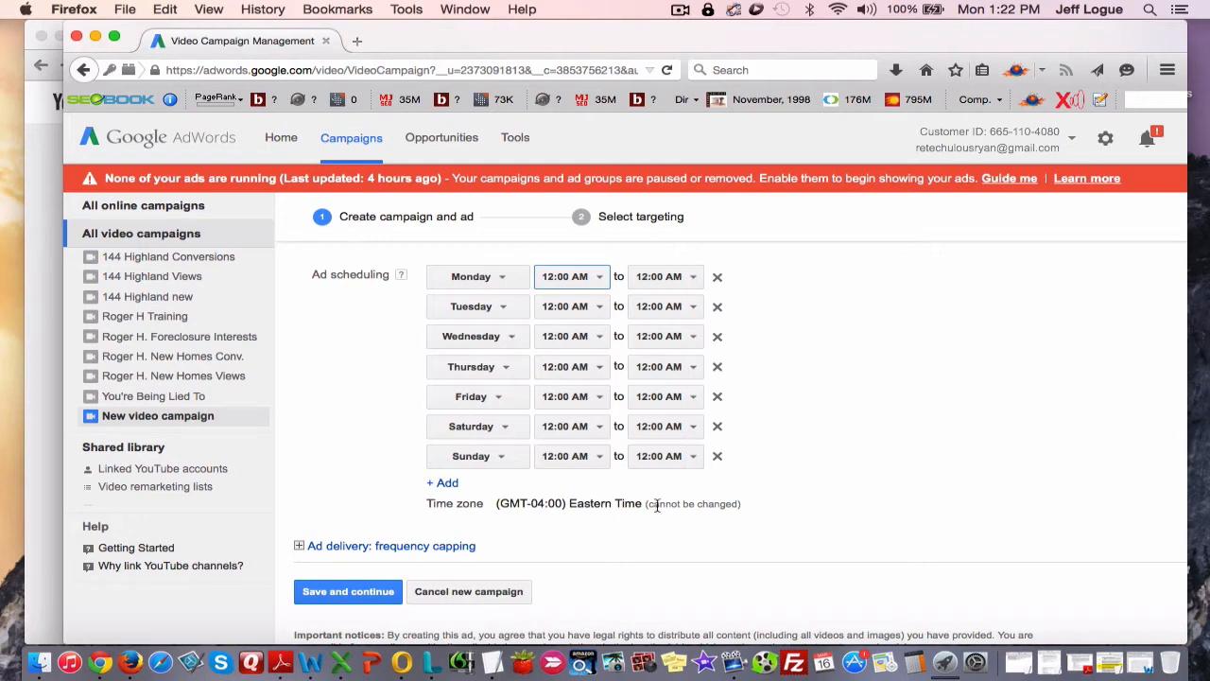
{"action": "scroll", "coordinate": [315, 510], "scroll_direction": "down", "scroll_amount": 2}
{"action": "left_click", "coordinate": [317, 480]}
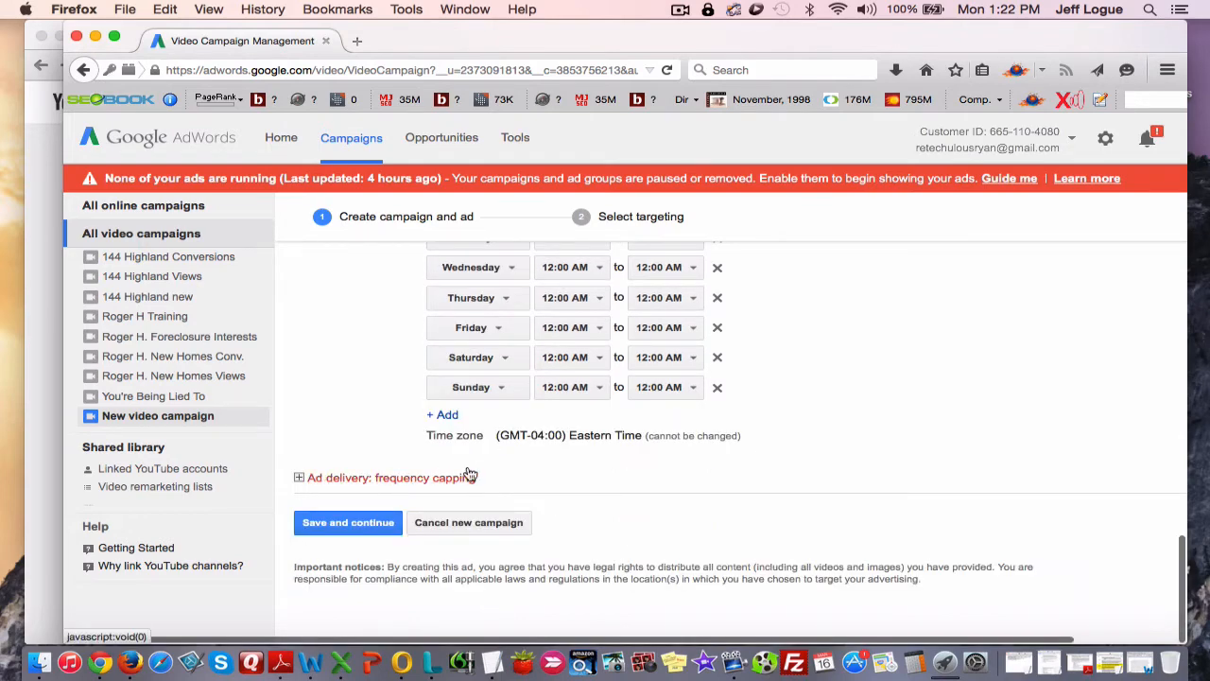
{"action": "scroll", "coordinate": [505, 515], "scroll_direction": "down", "scroll_amount": 4}
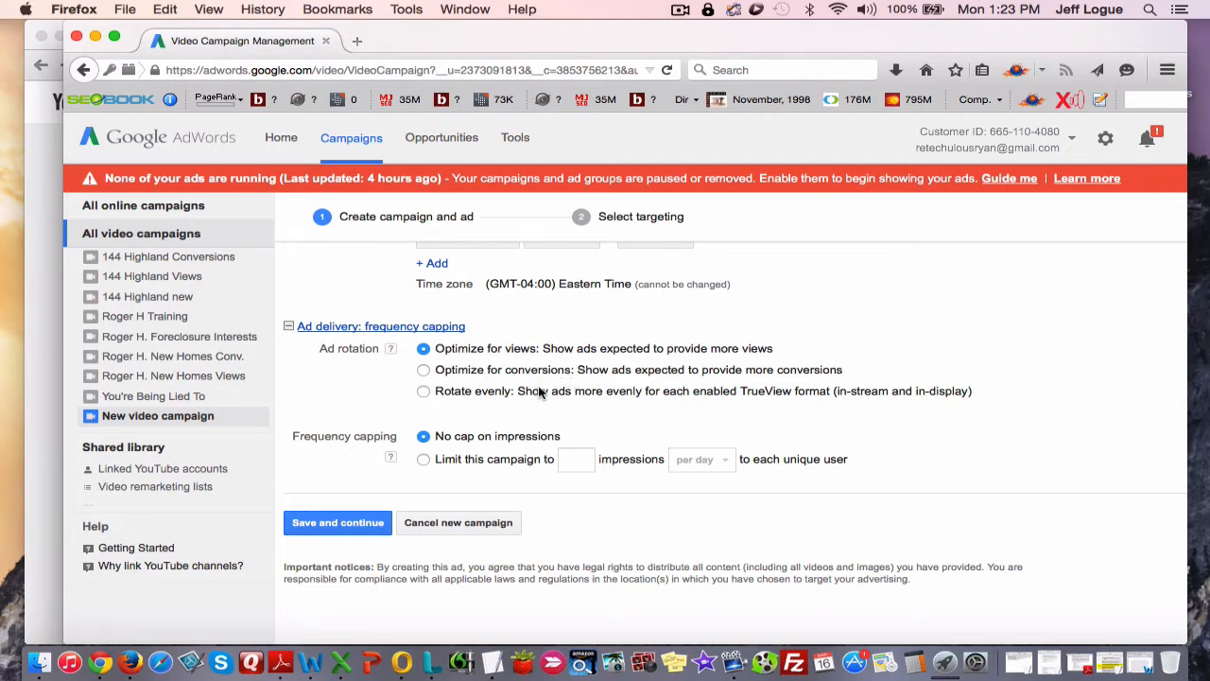
Limit the campaign to 1 impression per day for each unique user and save it to continue to targeting.
{"action": "scroll", "coordinate": [551, 426], "scroll_direction": "left", "scroll_amount": 1}
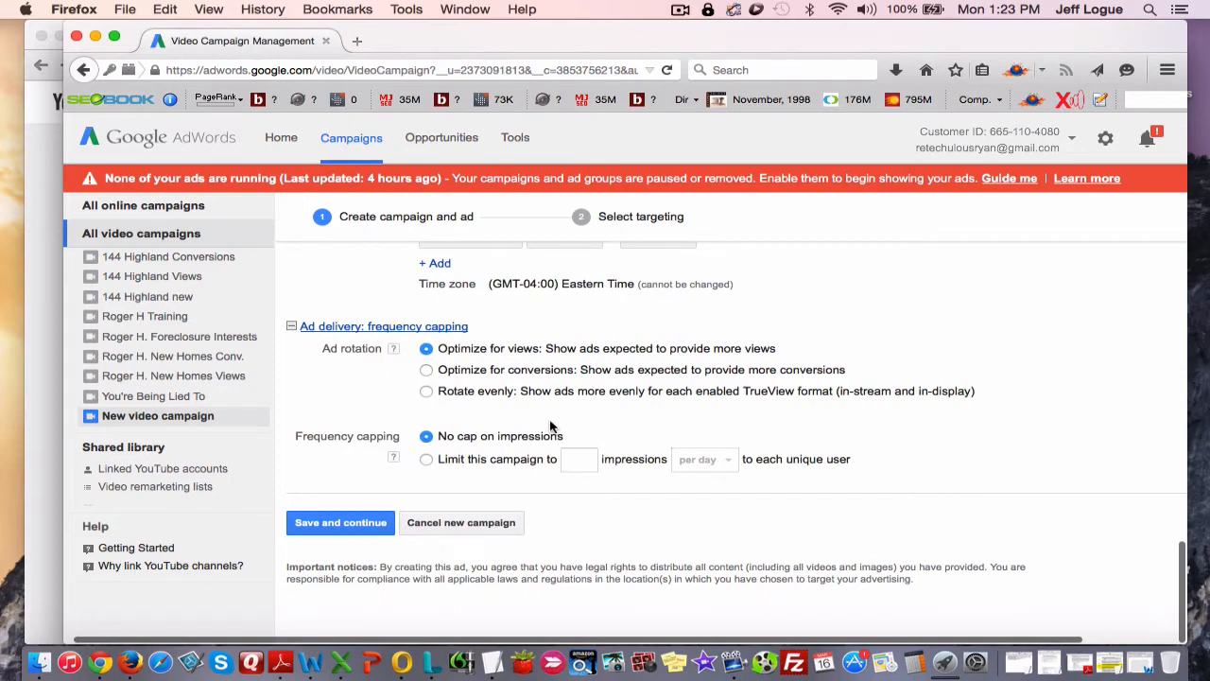
{"action": "scroll", "coordinate": [553, 425], "scroll_direction": "left", "scroll_amount": 1}
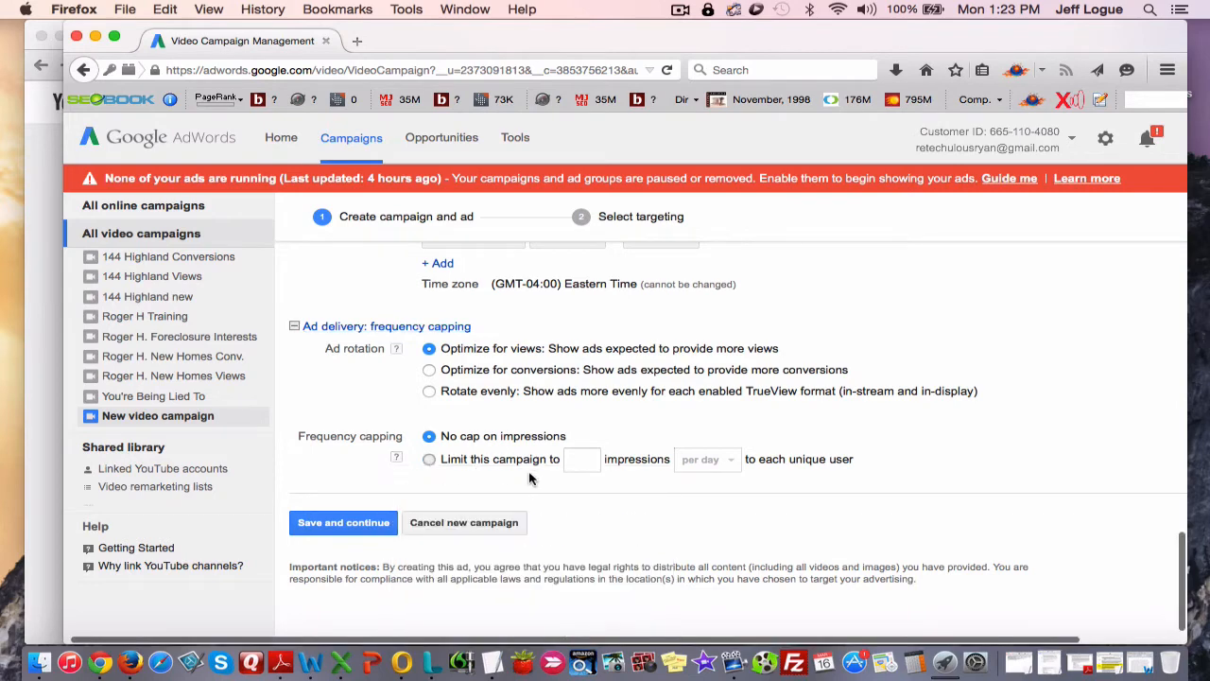
{"action": "left_click", "coordinate": [459, 461]}
{"action": "left_click", "coordinate": [583, 461]}
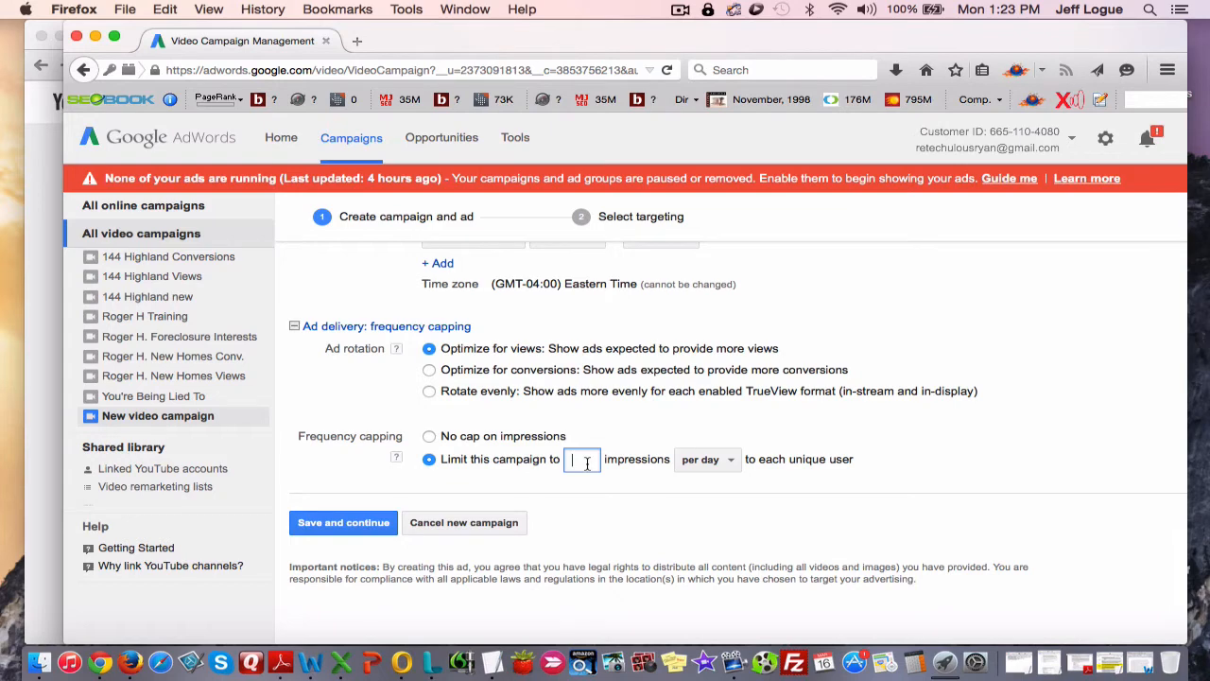
{"action": "left_click", "coordinate": [710, 463]}
{"action": "left_click", "coordinate": [590, 462]}
{"action": "left_click", "coordinate": [611, 477]}
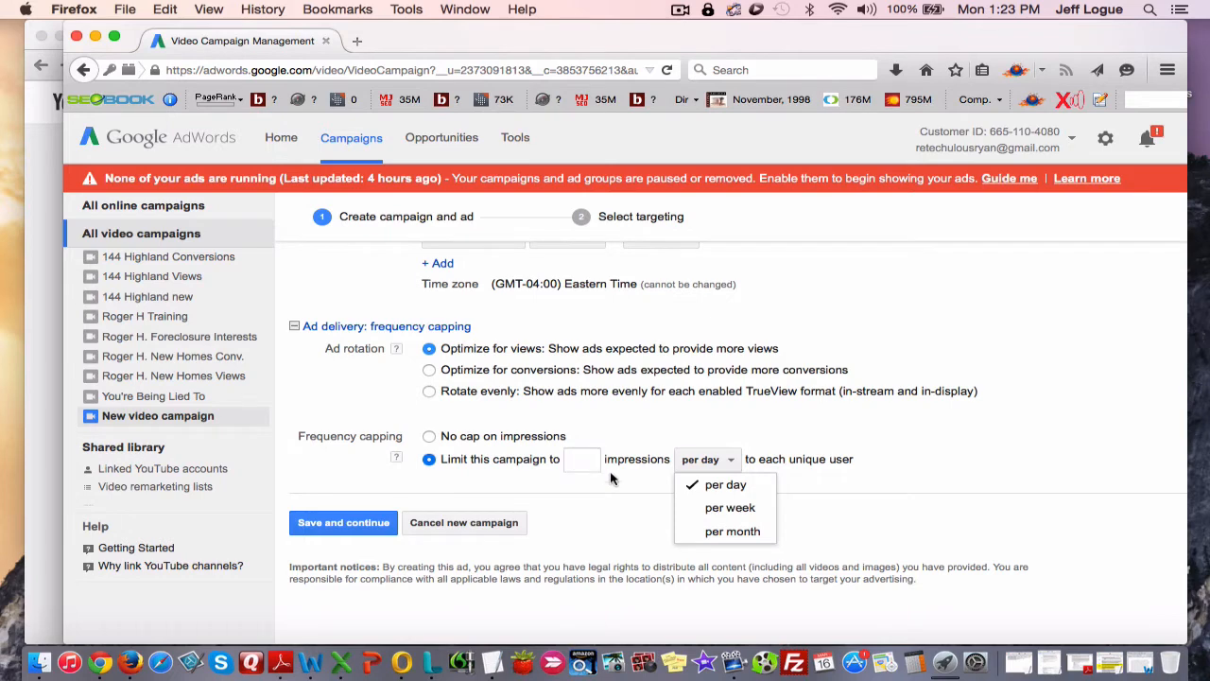
{"action": "left_click", "coordinate": [580, 462]}
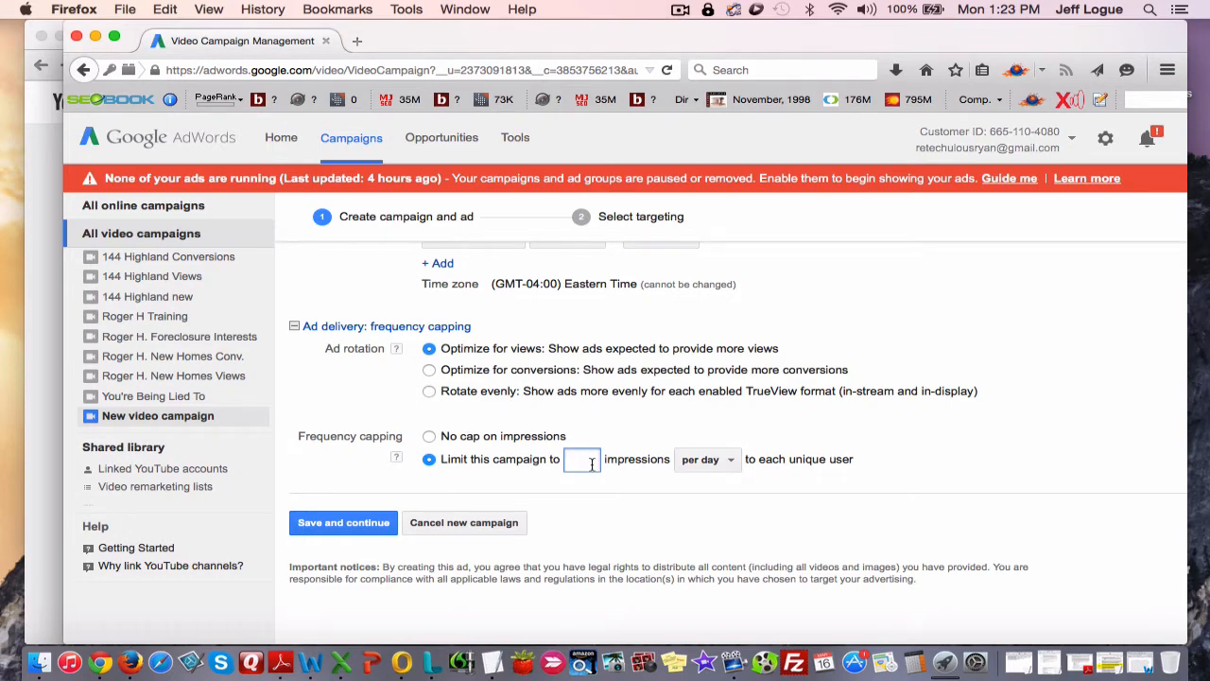
{"action": "type", "text": "1"}
{"action": "left_click", "coordinate": [677, 511]}
{"action": "left_click", "coordinate": [366, 532]}
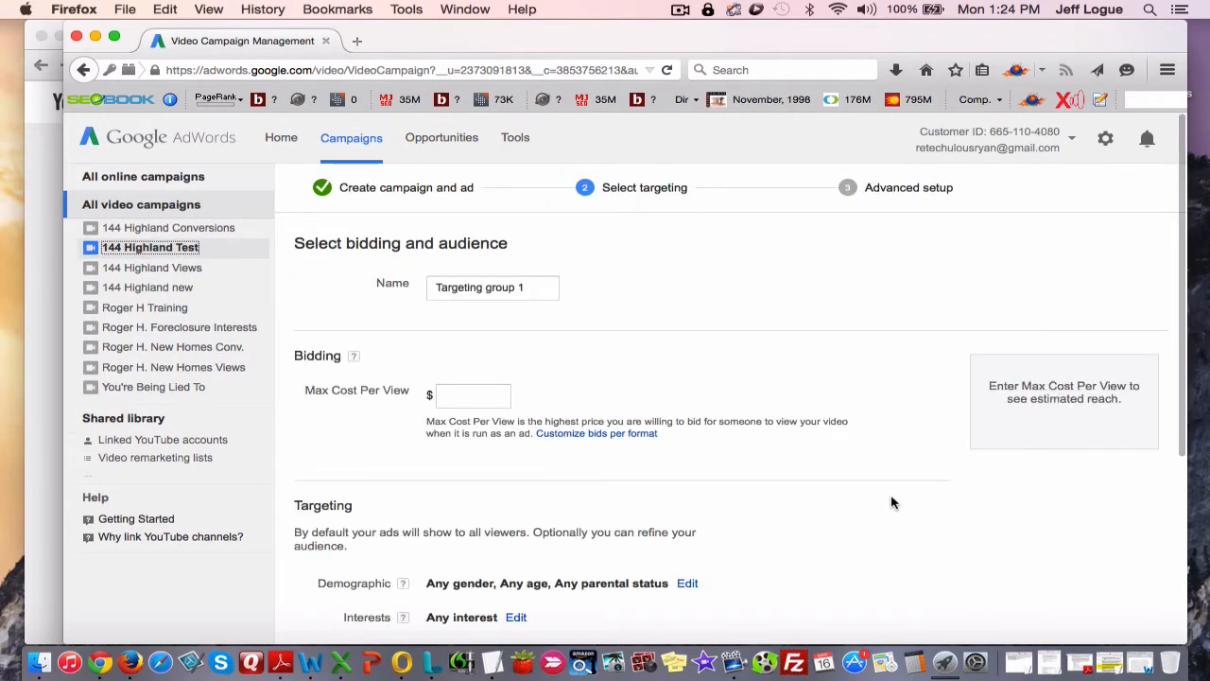
Open the interests of the new targeting group for editing.
{"action": "scroll", "coordinate": [545, 349], "scroll_direction": "down", "scroll_amount": 1}
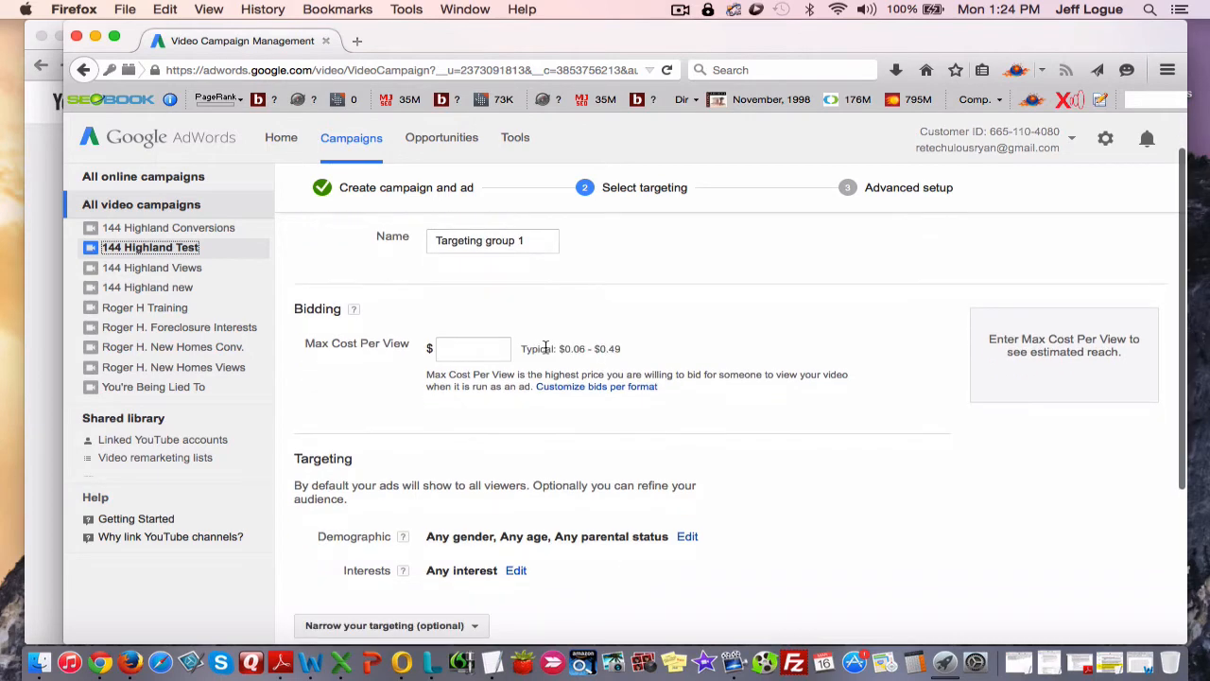
{"action": "scroll", "coordinate": [545, 349], "scroll_direction": "down", "scroll_amount": 3}
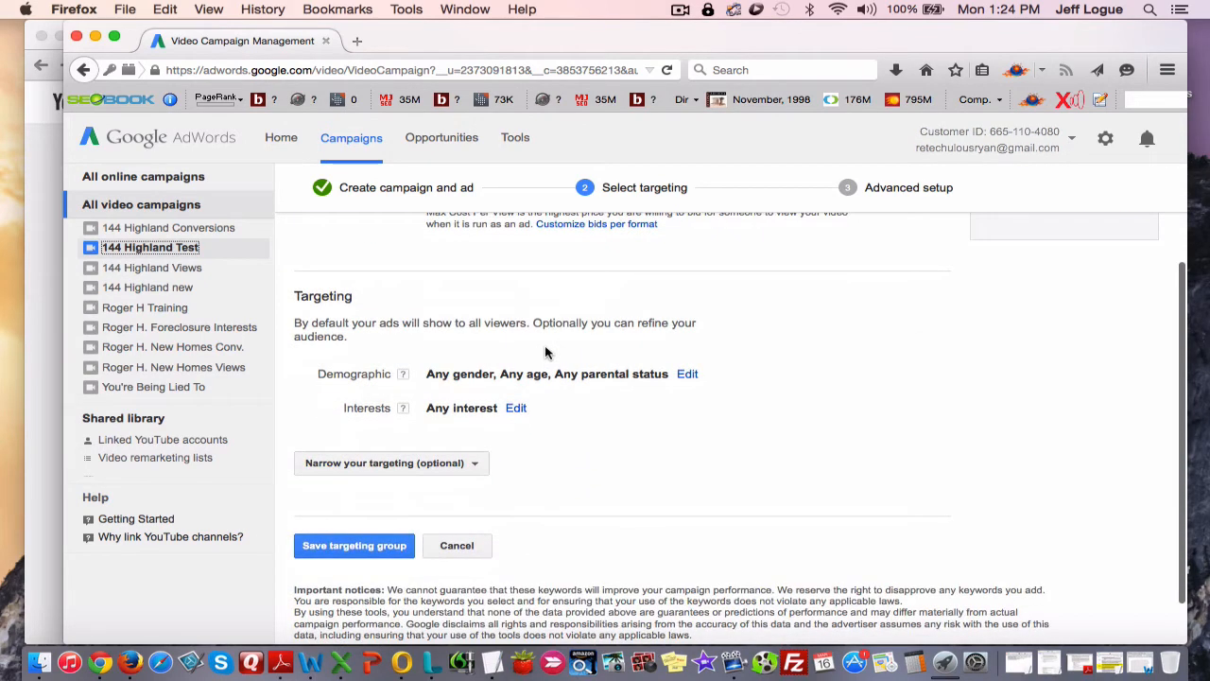
{"action": "scroll", "coordinate": [545, 352], "scroll_direction": "up", "scroll_amount": 4}
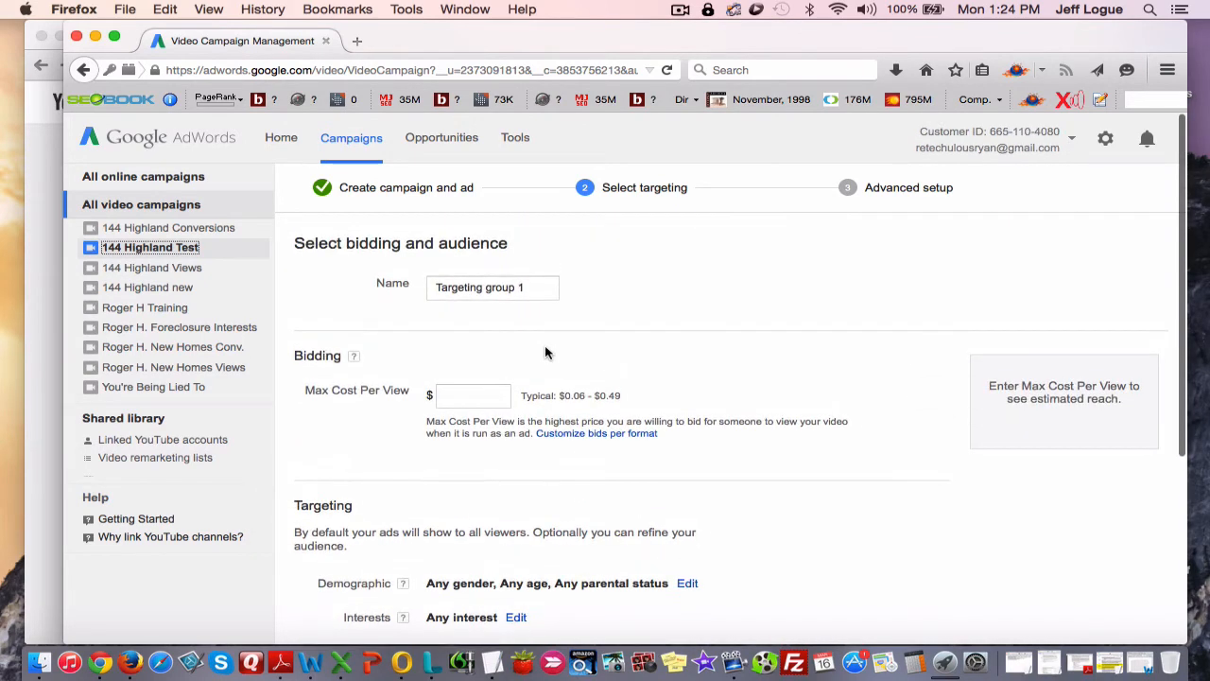
{"action": "scroll", "coordinate": [545, 351], "scroll_direction": "down", "scroll_amount": 1}
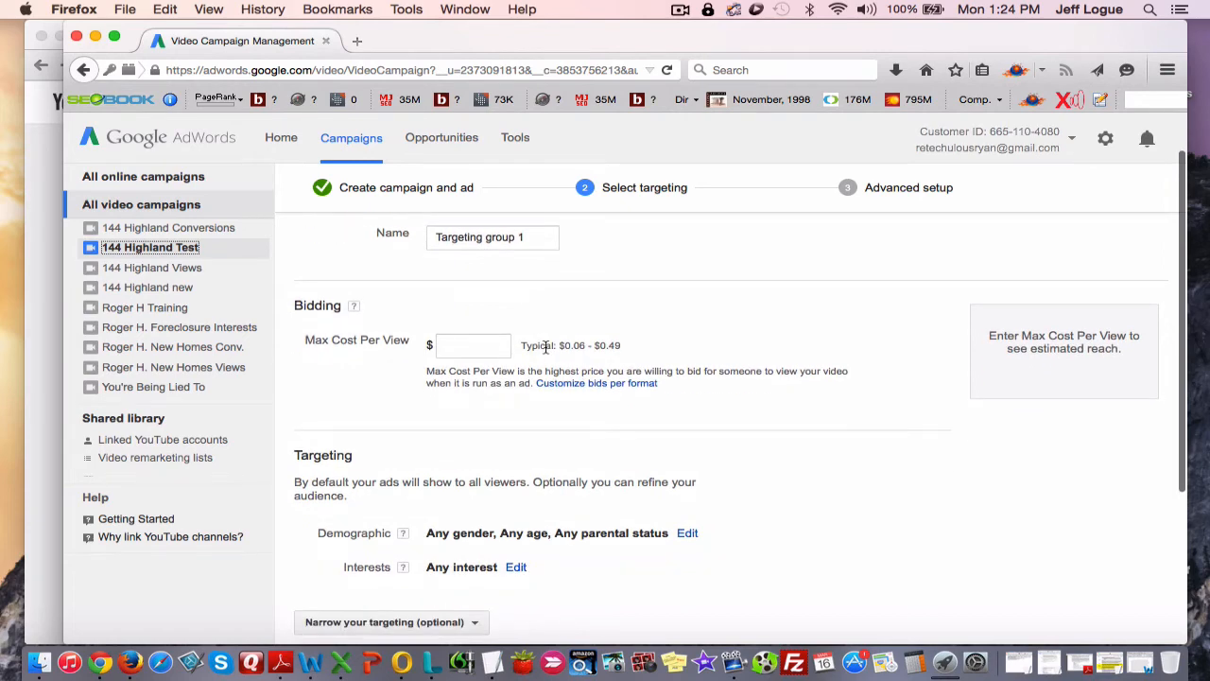
{"action": "scroll", "coordinate": [546, 349], "scroll_direction": "up", "scroll_amount": 1}
{"action": "scroll", "coordinate": [545, 353], "scroll_direction": "down", "scroll_amount": 2}
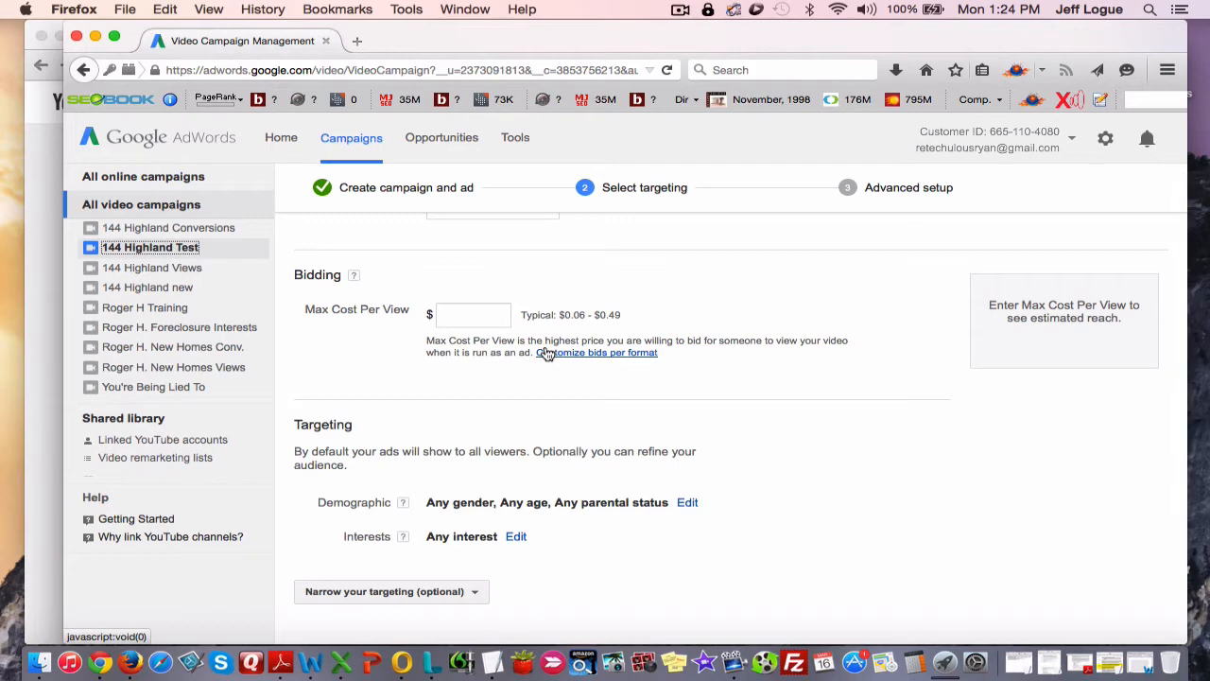
{"action": "scroll", "coordinate": [613, 365], "scroll_direction": "down", "scroll_amount": 3}
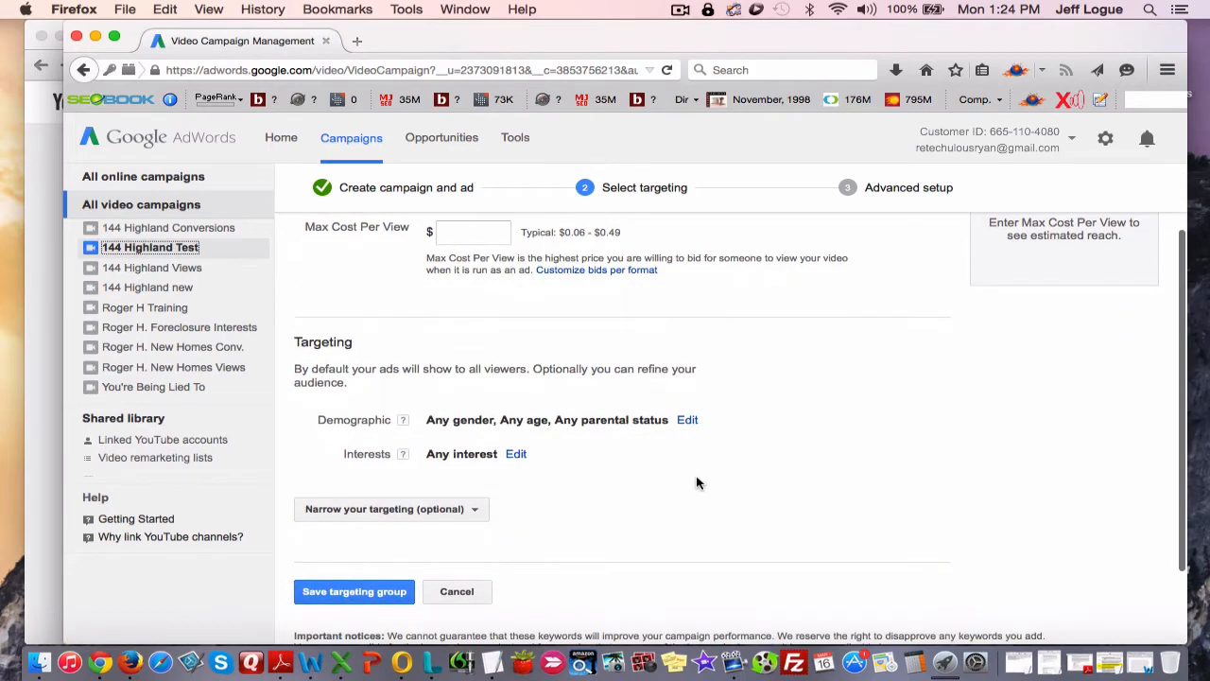
{"action": "left_click", "coordinate": [515, 455]}
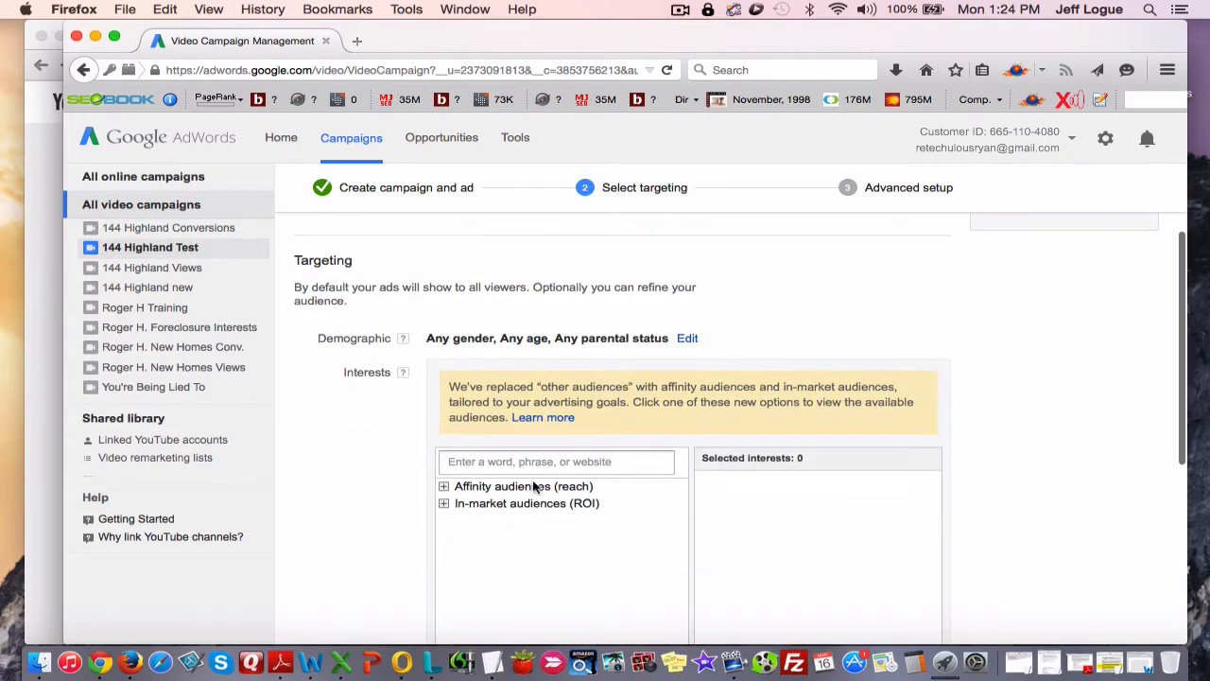
Examine the interest audience categories and the optional methods for narrowing the targeting, without choosing any.
{"action": "scroll", "coordinate": [398, 464], "scroll_direction": "down", "scroll_amount": 5}
{"action": "scroll", "coordinate": [398, 464], "scroll_direction": "down", "scroll_amount": 2}
{"action": "left_click", "coordinate": [435, 501]}
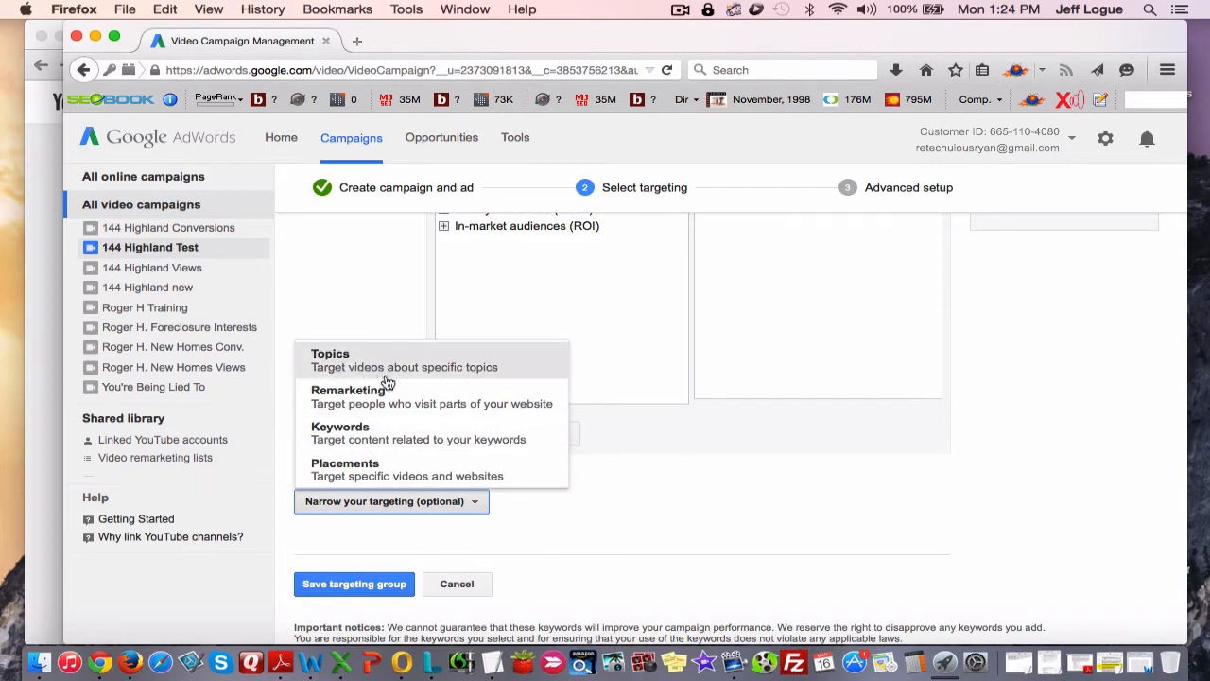
{"action": "left_click", "coordinate": [683, 510]}
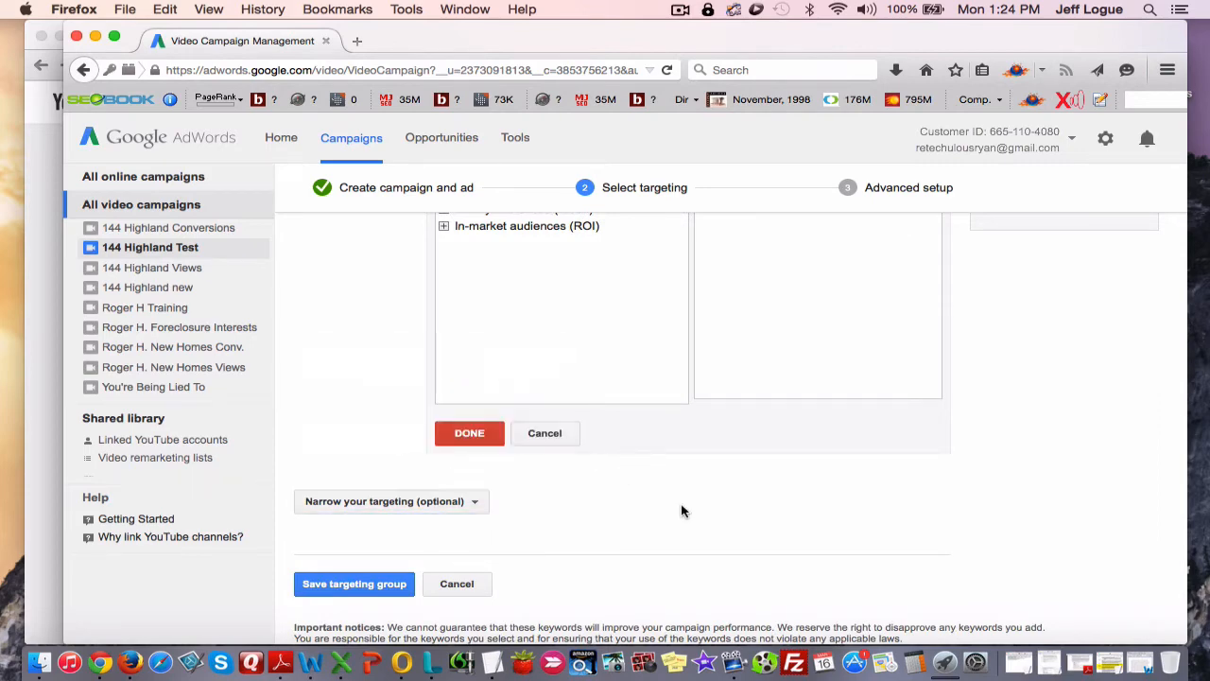
{"action": "scroll", "coordinate": [657, 510], "scroll_direction": "up", "scroll_amount": 5}
{"action": "scroll", "coordinate": [657, 511], "scroll_direction": "up", "scroll_amount": 2}
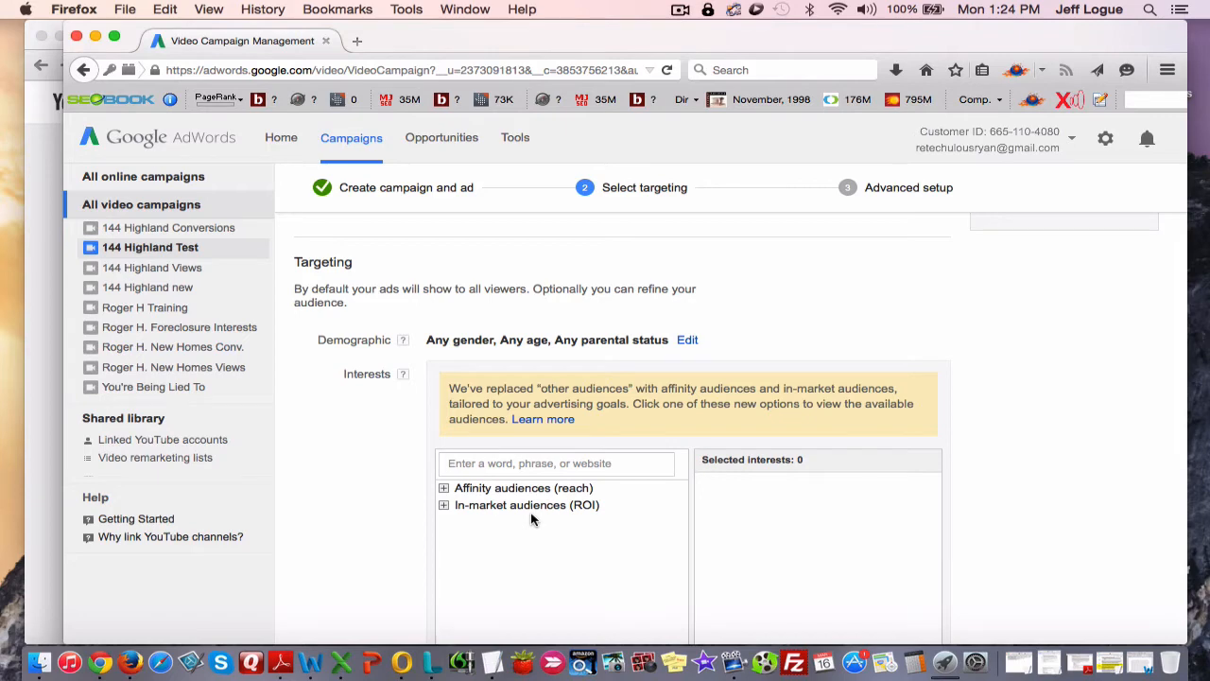
{"action": "scroll", "coordinate": [531, 518], "scroll_direction": "down", "scroll_amount": 5}
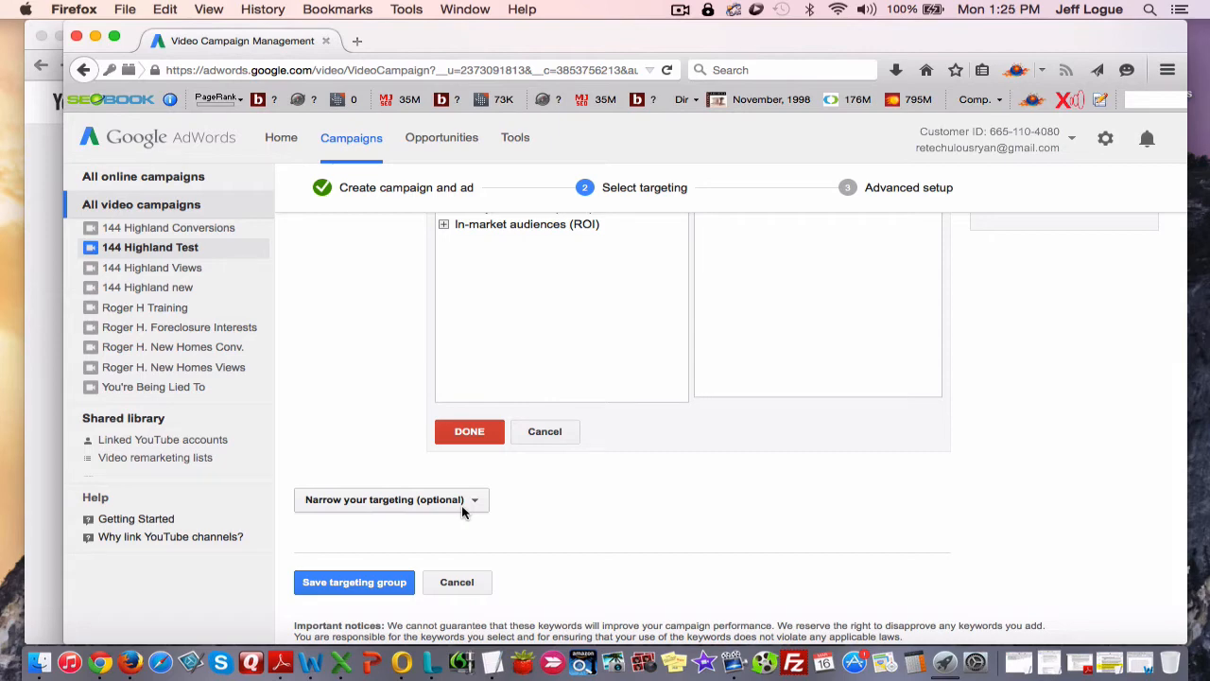
{"action": "scroll", "coordinate": [392, 426], "scroll_direction": "up", "scroll_amount": 5}
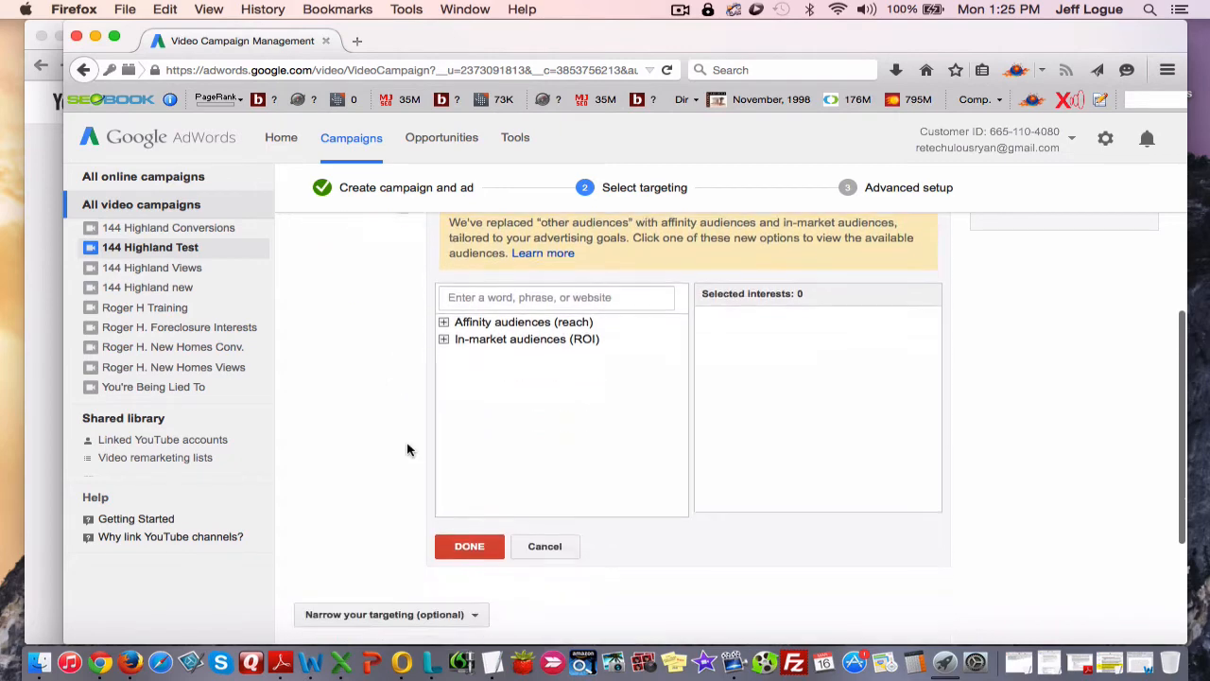
{"action": "scroll", "coordinate": [384, 513], "scroll_direction": "down", "scroll_amount": 2}
{"action": "scroll", "coordinate": [419, 554], "scroll_direction": "up", "scroll_amount": 5}
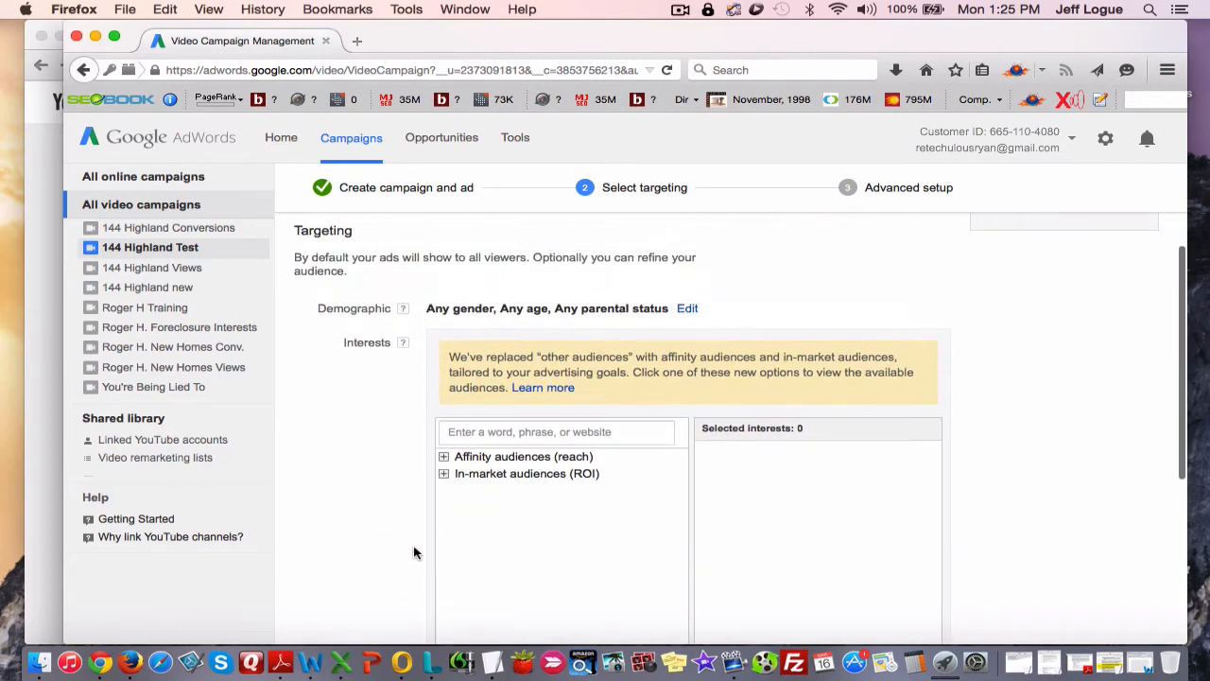
{"action": "scroll", "coordinate": [419, 445], "scroll_direction": "down", "scroll_amount": 5}
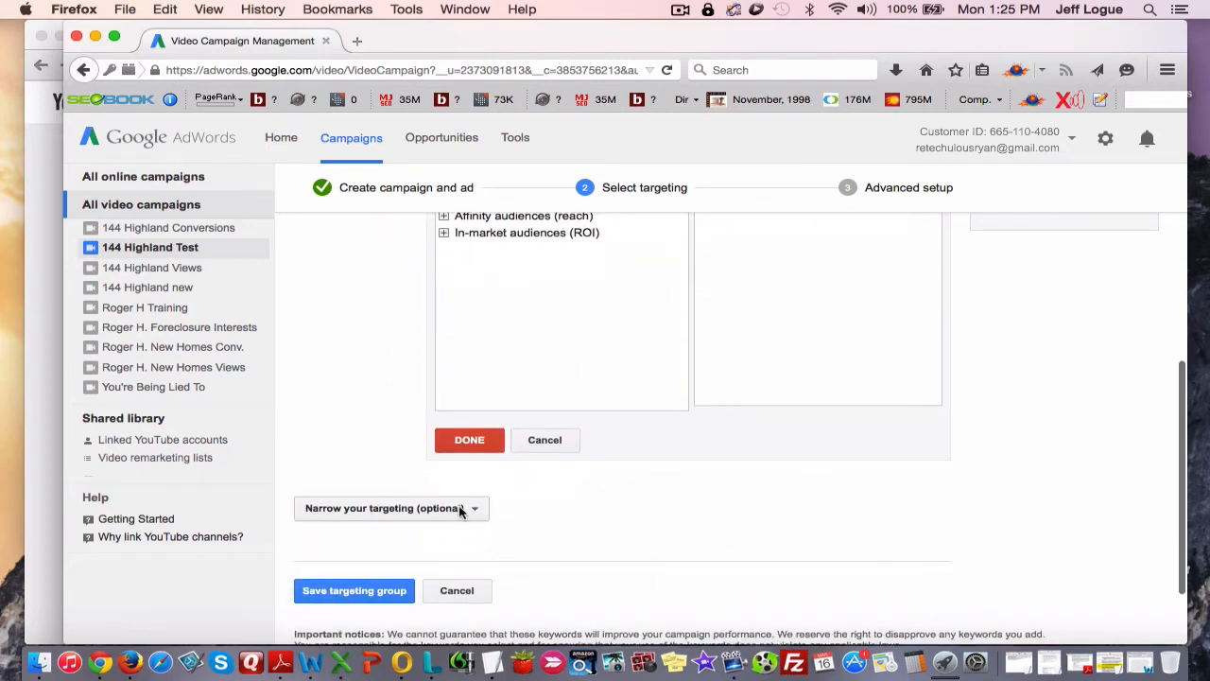
{"action": "left_click", "coordinate": [461, 511]}
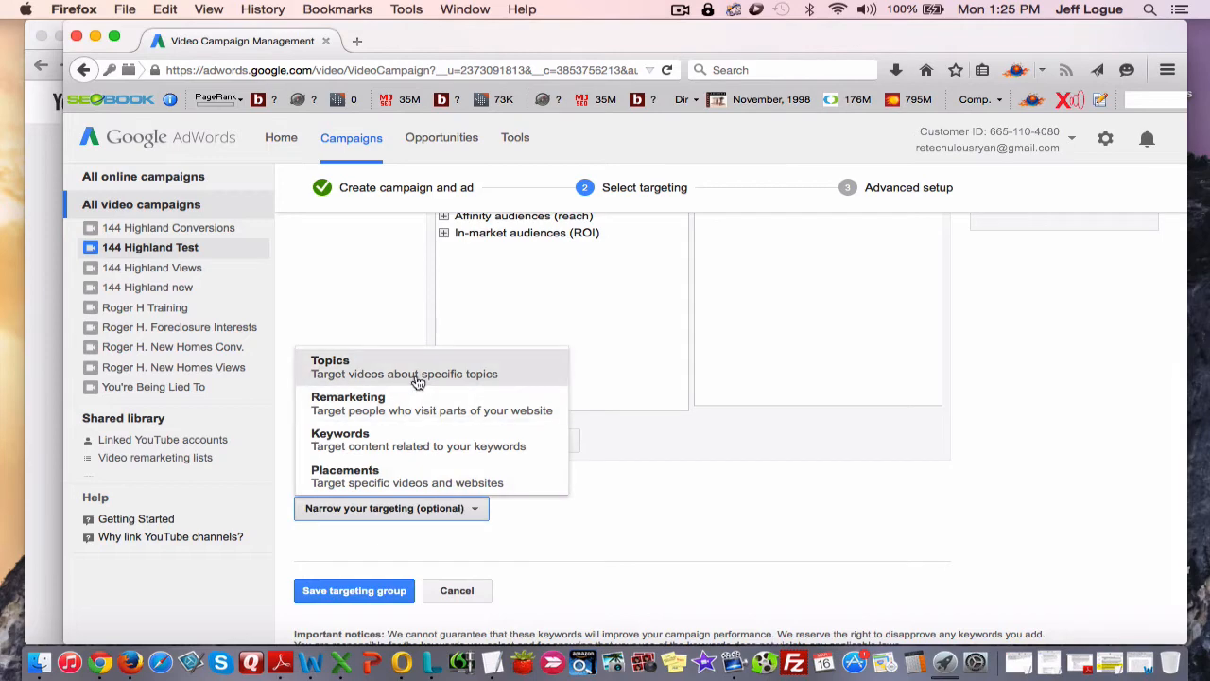
{"action": "left_click", "coordinate": [627, 503]}
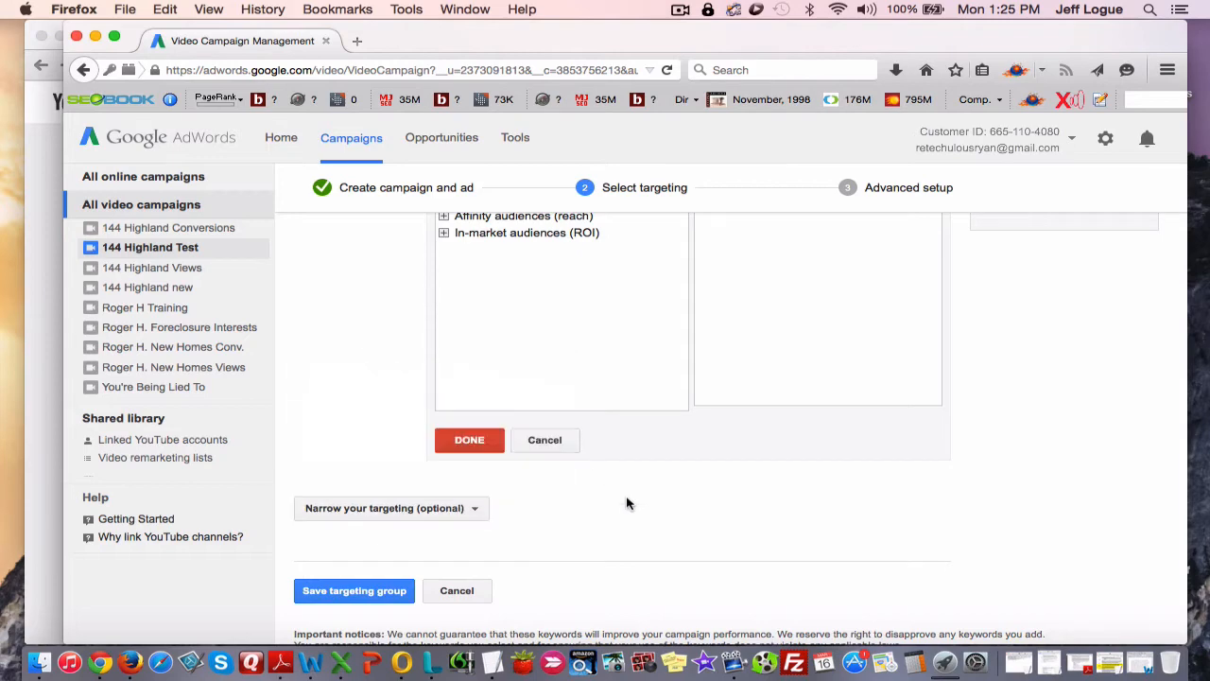
Rename the targeting group as Interests.
{"action": "scroll", "coordinate": [627, 503], "scroll_direction": "up", "scroll_amount": 5}
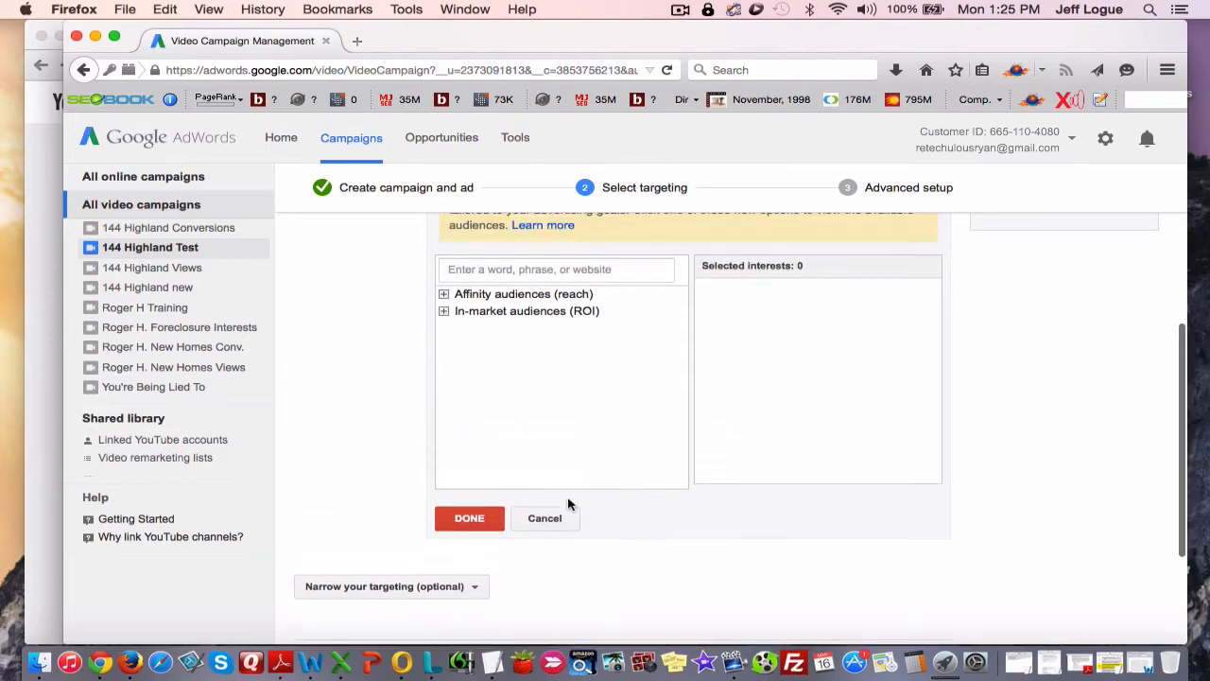
{"action": "scroll", "coordinate": [854, 519], "scroll_direction": "up", "scroll_amount": 3}
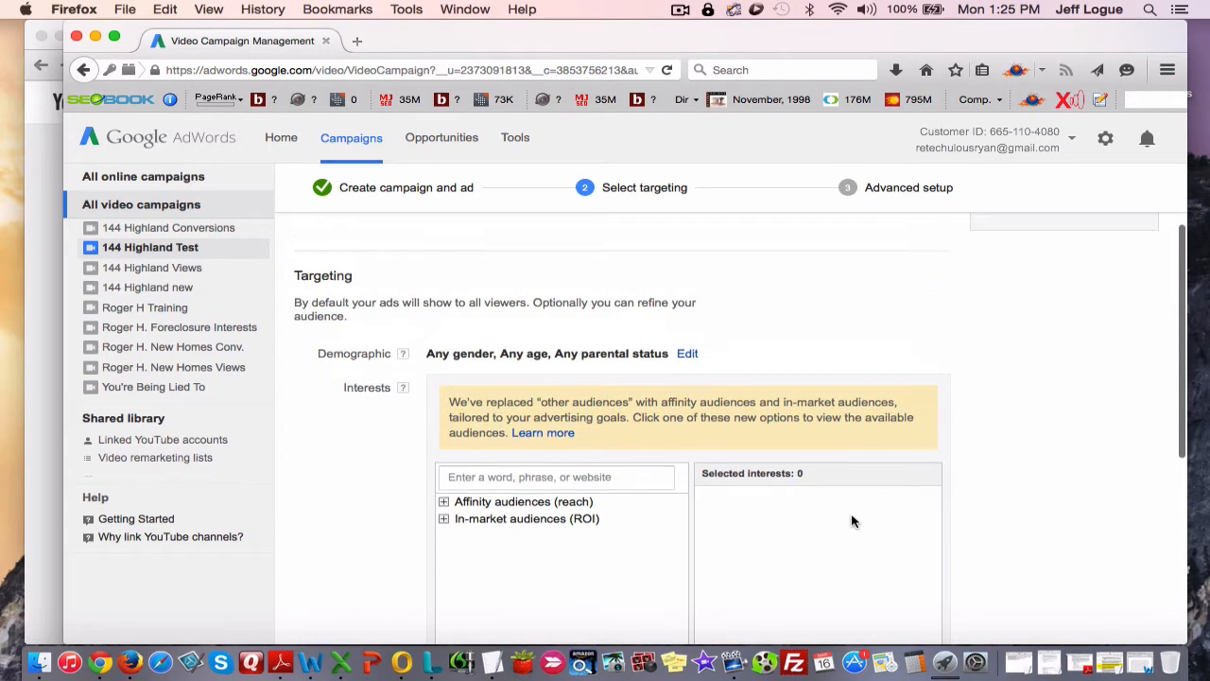
{"action": "scroll", "coordinate": [851, 521], "scroll_direction": "up", "scroll_amount": 1}
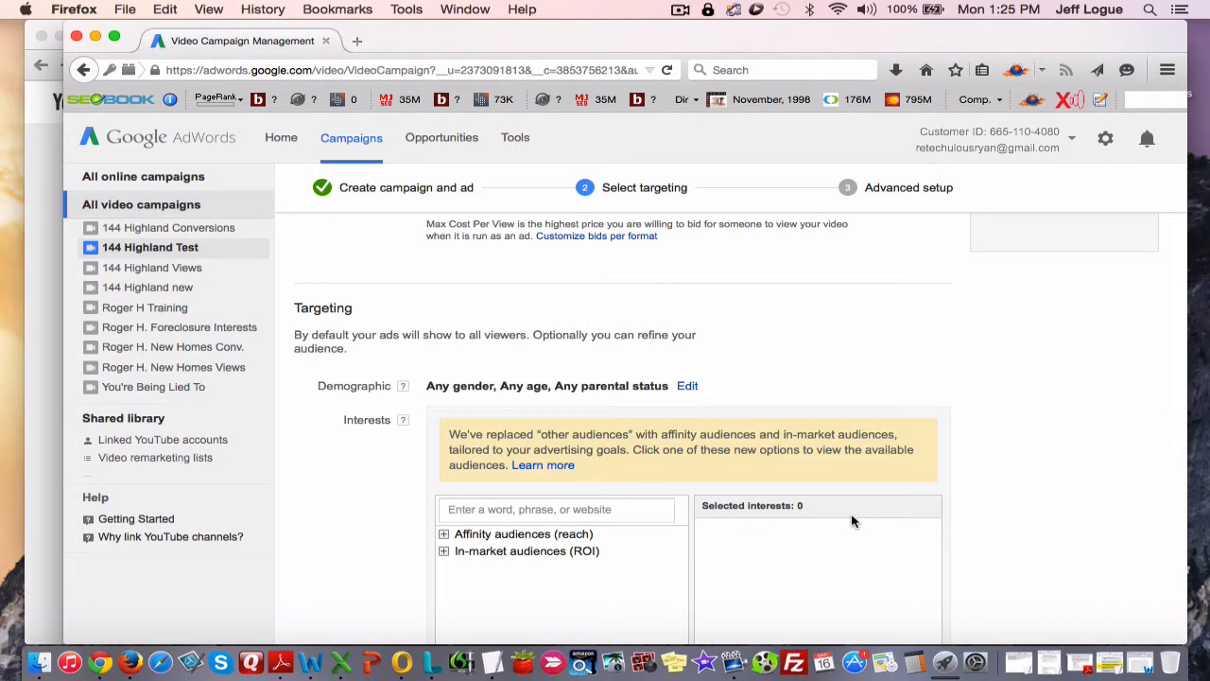
{"action": "scroll", "coordinate": [458, 510], "scroll_direction": "up", "scroll_amount": 2}
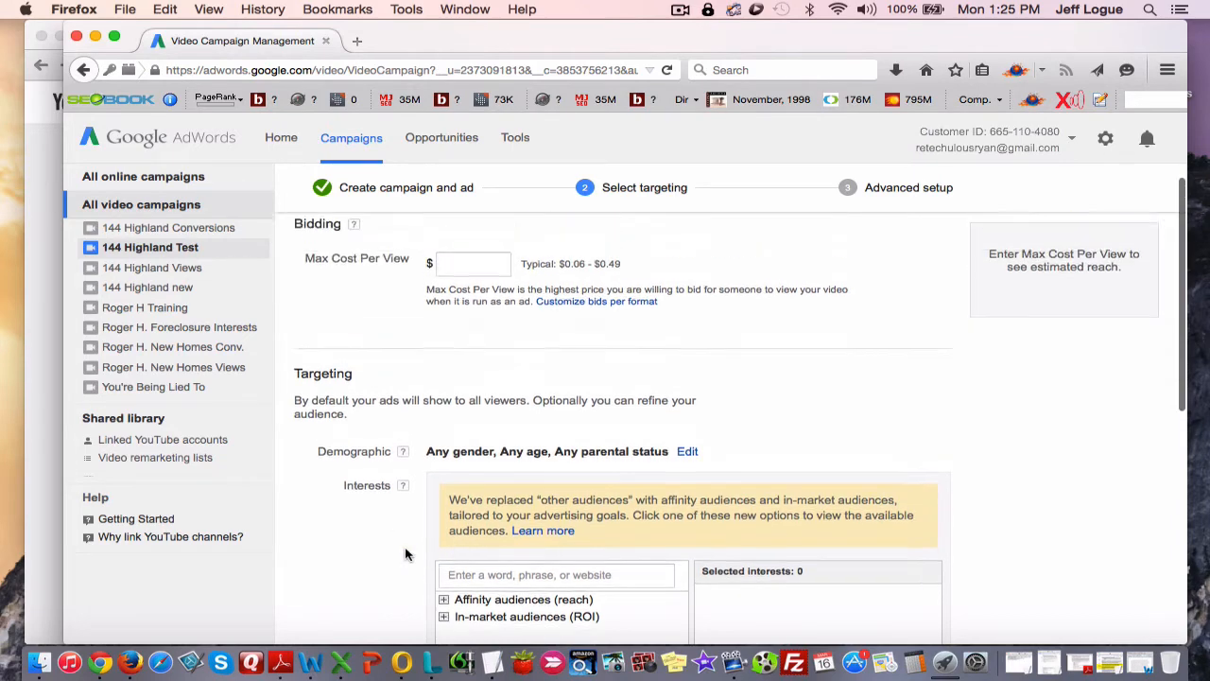
{"action": "scroll", "coordinate": [407, 554], "scroll_direction": "up", "scroll_amount": 3}
{"action": "scroll", "coordinate": [564, 419], "scroll_direction": "down", "scroll_amount": 1}
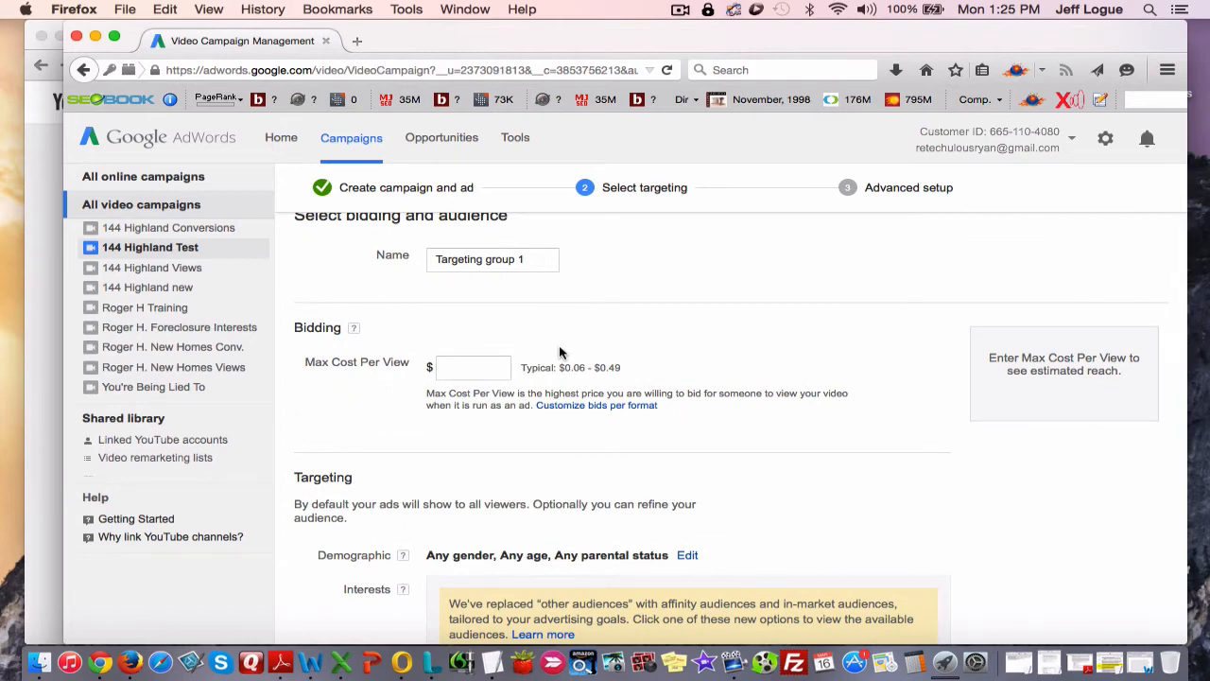
{"action": "scroll", "coordinate": [558, 351], "scroll_direction": "up", "scroll_amount": 1}
{"action": "left_click", "coordinate": [530, 292]}
{"action": "double_click", "coordinate": [527, 292]}
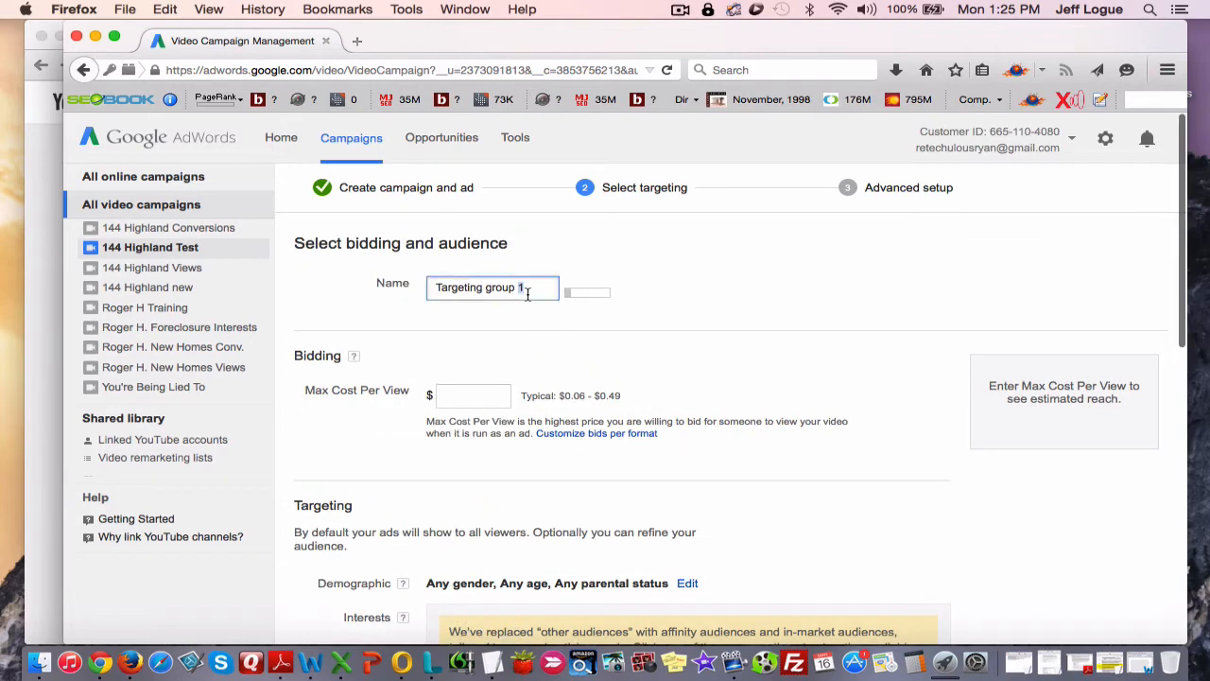
{"action": "triple_click", "coordinate": [526, 292]}
{"action": "type", "text": "Interests"}
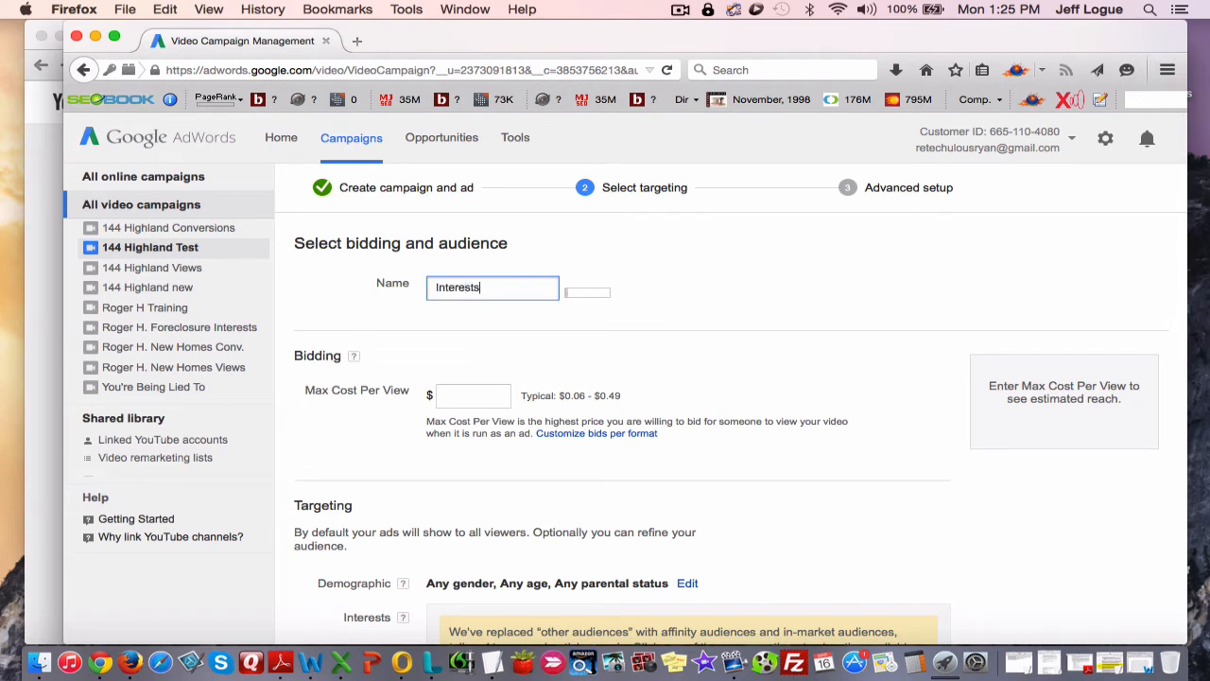
{"action": "left_click", "coordinate": [560, 316]}
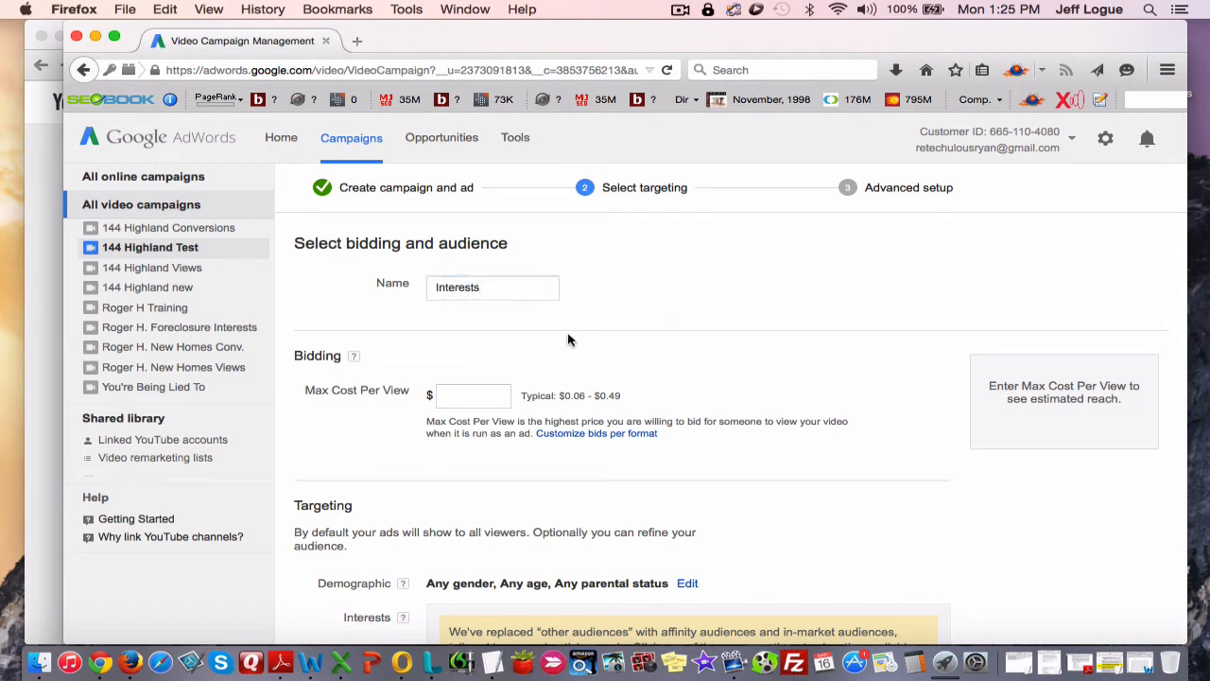
Set the targeting group's maximum cost per view to $0.25.
{"action": "scroll", "coordinate": [567, 352], "scroll_direction": "down", "scroll_amount": 2}
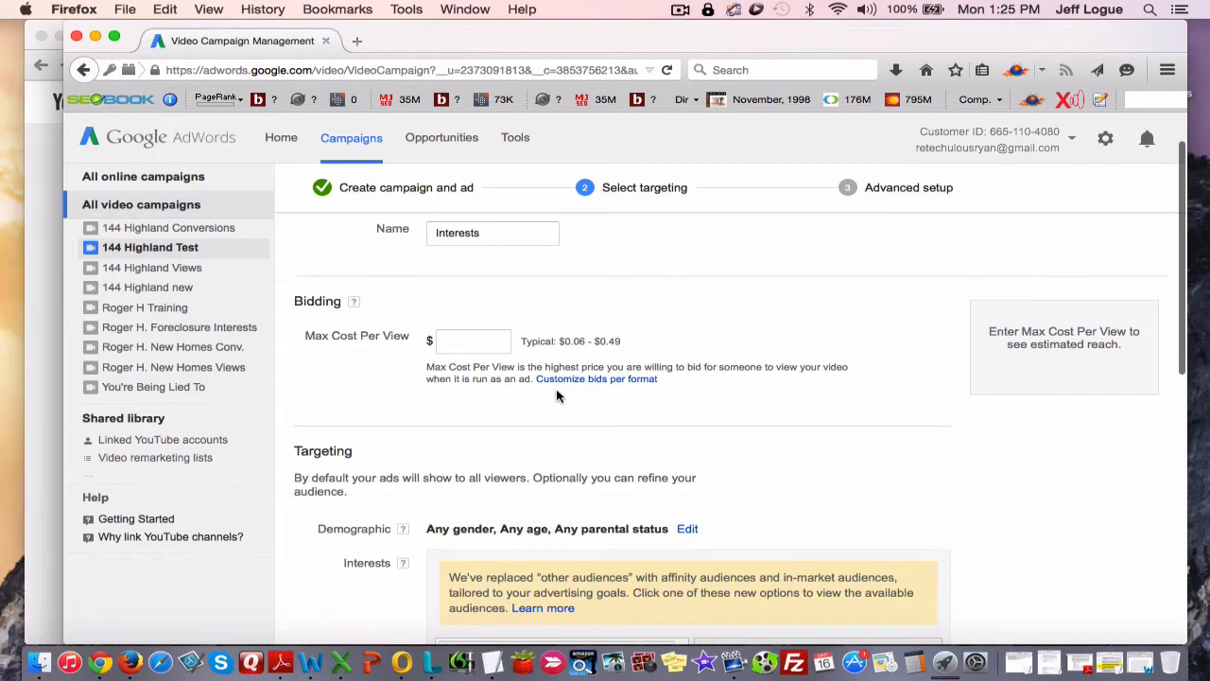
{"action": "scroll", "coordinate": [563, 437], "scroll_direction": "down", "scroll_amount": 1}
{"action": "left_click", "coordinate": [462, 321]}
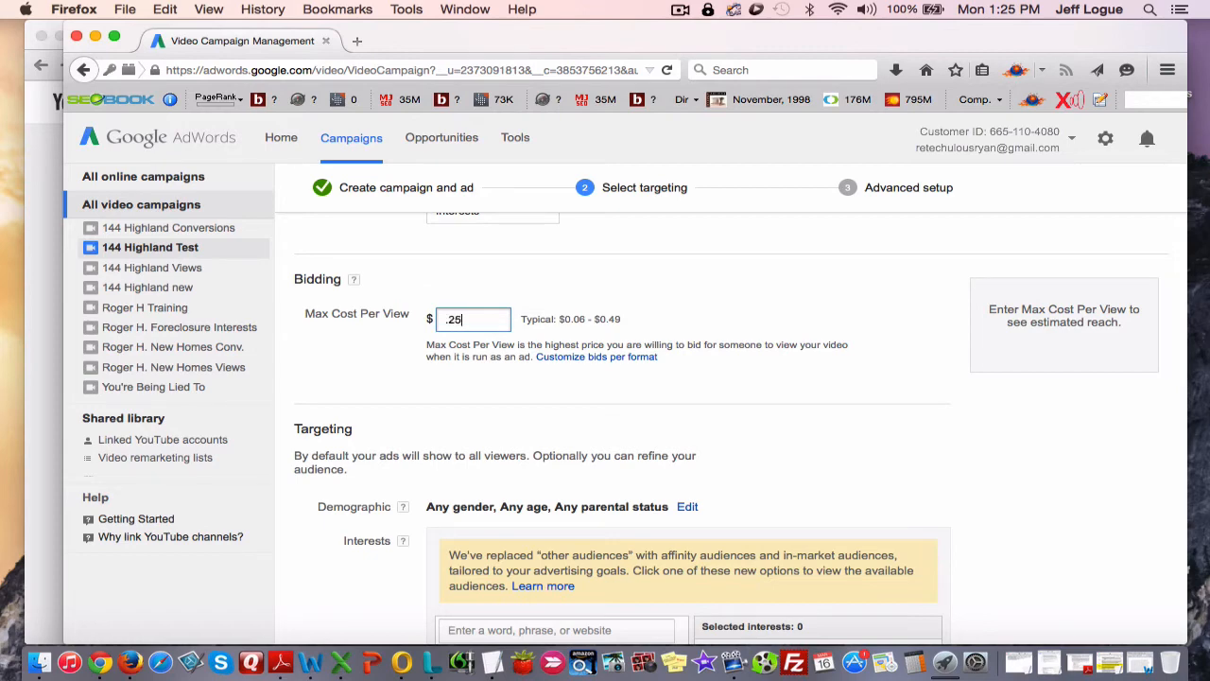
{"action": "left_click", "coordinate": [404, 310]}
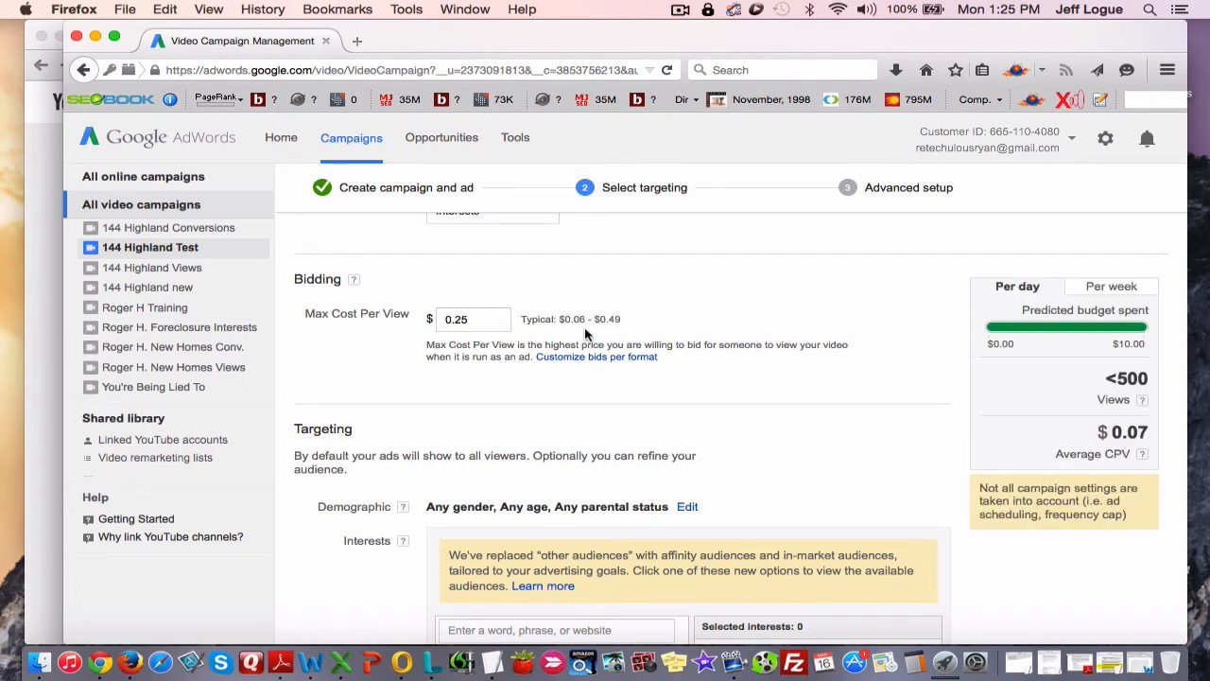
Add the Real Estate category from the in-market audiences to the targeting group's interests.
{"action": "scroll", "coordinate": [666, 397], "scroll_direction": "down", "scroll_amount": 2}
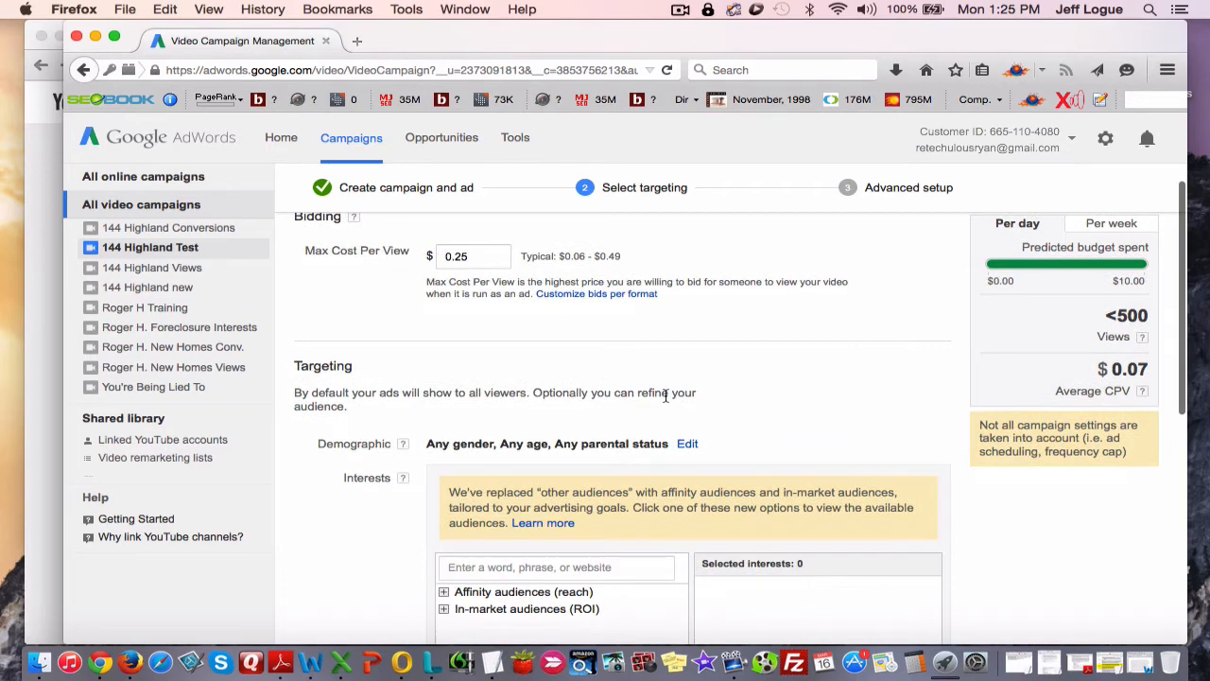
{"action": "scroll", "coordinate": [666, 397], "scroll_direction": "down", "scroll_amount": 5}
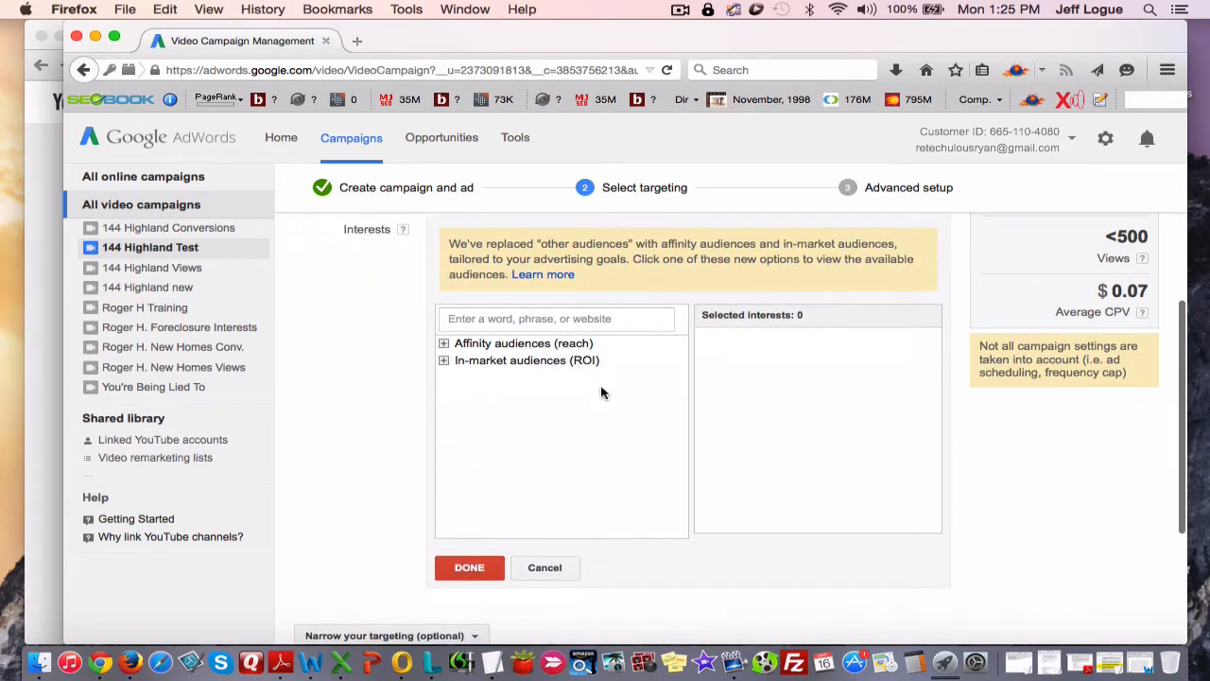
{"action": "scroll", "coordinate": [601, 392], "scroll_direction": "up", "scroll_amount": 2}
{"action": "scroll", "coordinate": [600, 391], "scroll_direction": "down", "scroll_amount": 3}
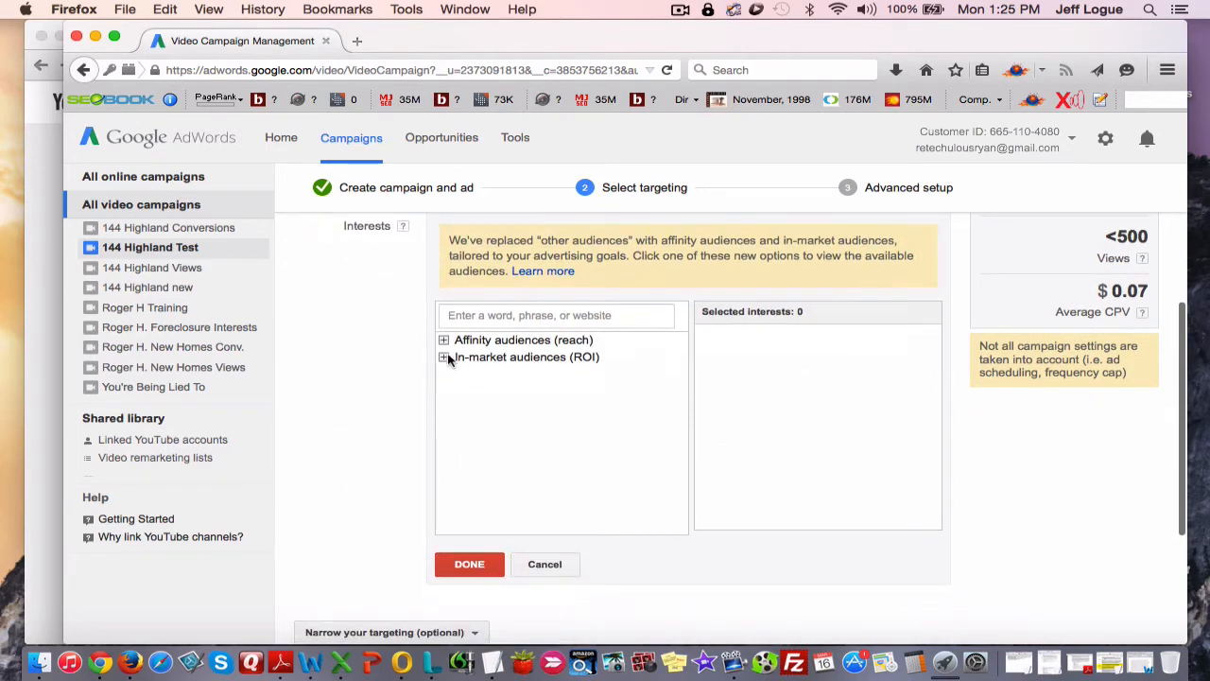
{"action": "left_click", "coordinate": [446, 358]}
{"action": "scroll", "coordinate": [482, 402], "scroll_direction": "down", "scroll_amount": 1}
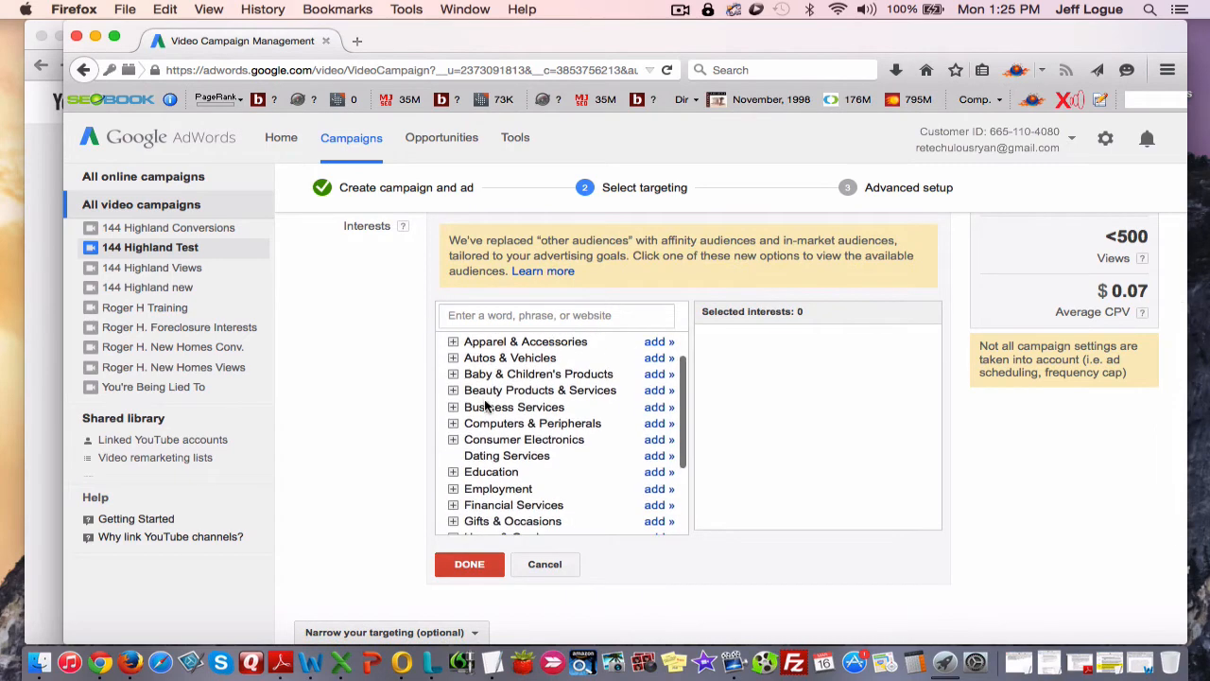
{"action": "scroll", "coordinate": [485, 404], "scroll_direction": "down", "scroll_amount": 2}
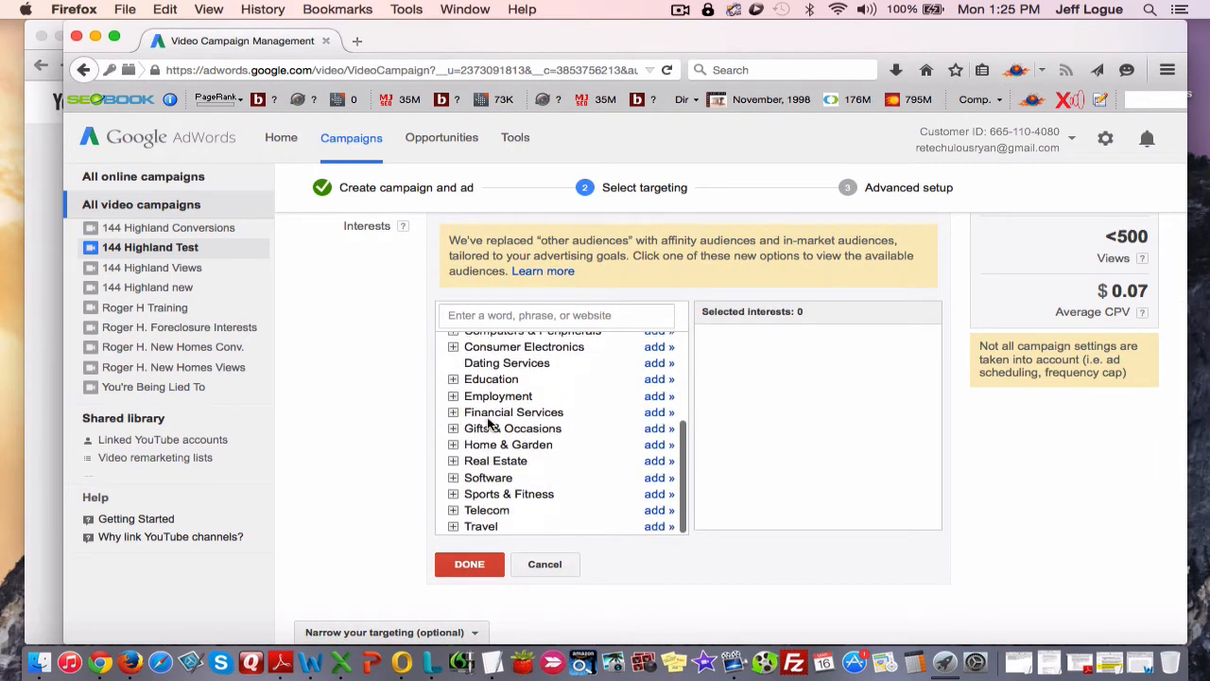
{"action": "left_click", "coordinate": [656, 463]}
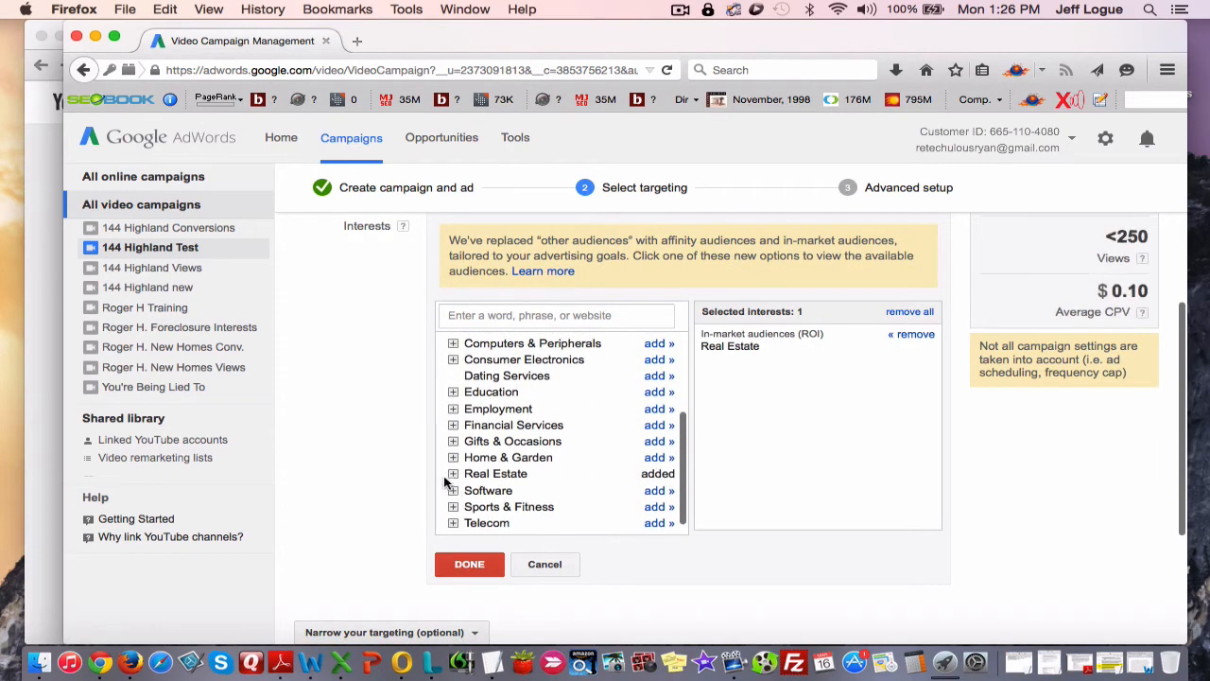
Review the Real Estate subcategories and add the in-market Home & Garden category to the selected interests.
{"action": "left_click", "coordinate": [453, 472]}
{"action": "scroll", "coordinate": [453, 473], "scroll_direction": "down", "scroll_amount": 1}
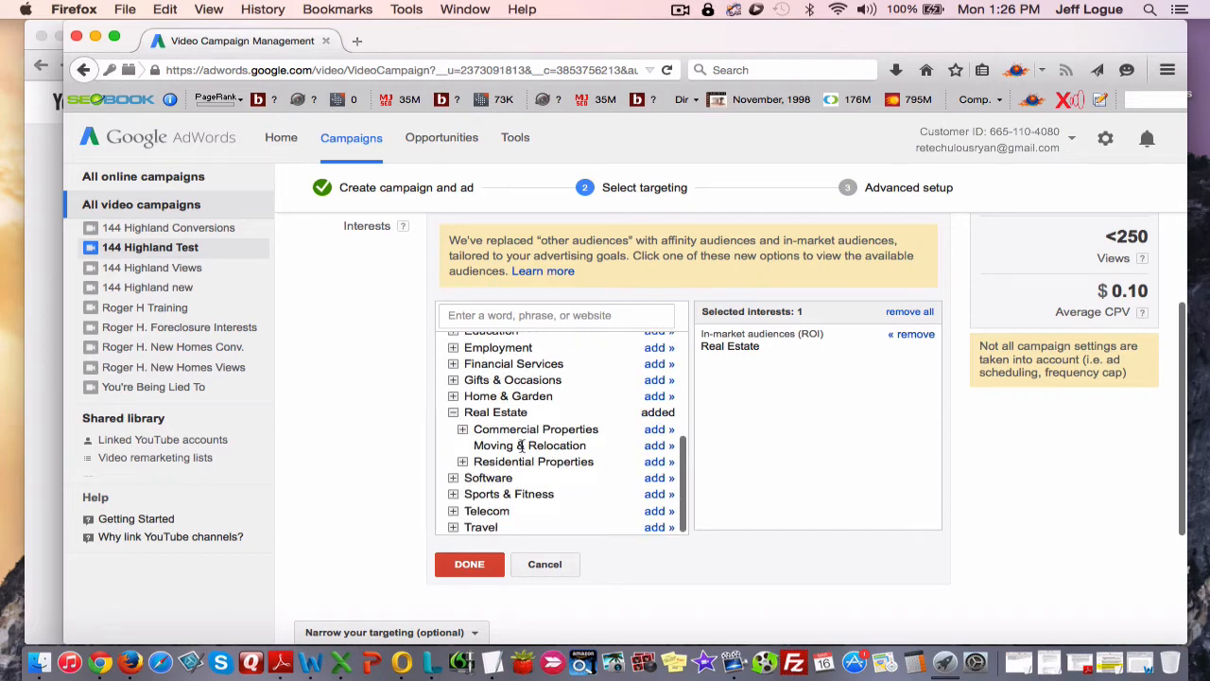
{"action": "scroll", "coordinate": [520, 463], "scroll_direction": "up", "scroll_amount": 3}
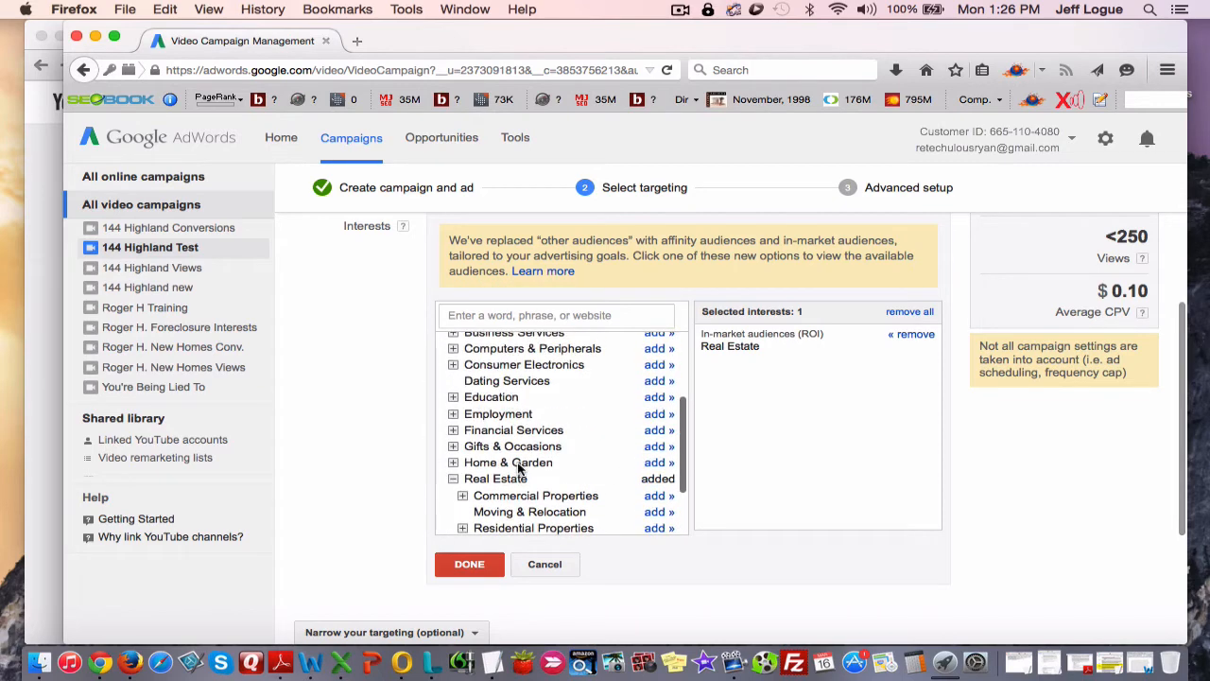
{"action": "scroll", "coordinate": [518, 467], "scroll_direction": "up", "scroll_amount": 1}
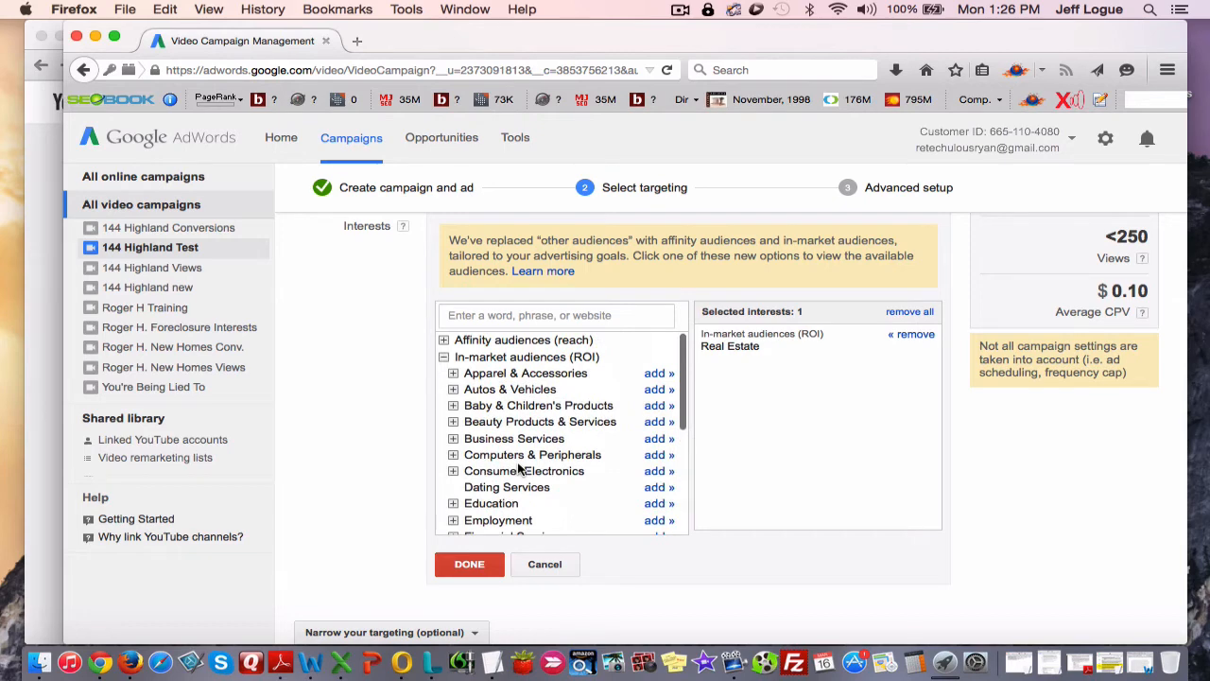
{"action": "scroll", "coordinate": [475, 484], "scroll_direction": "down", "scroll_amount": 3}
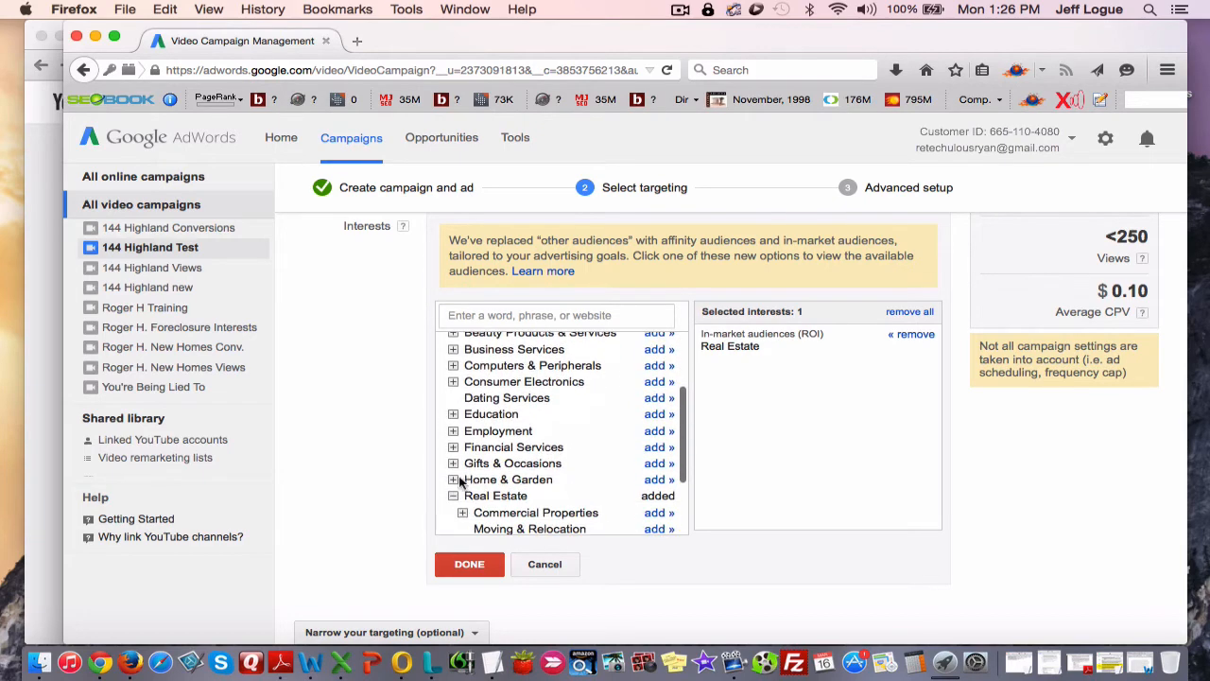
{"action": "left_click", "coordinate": [659, 480]}
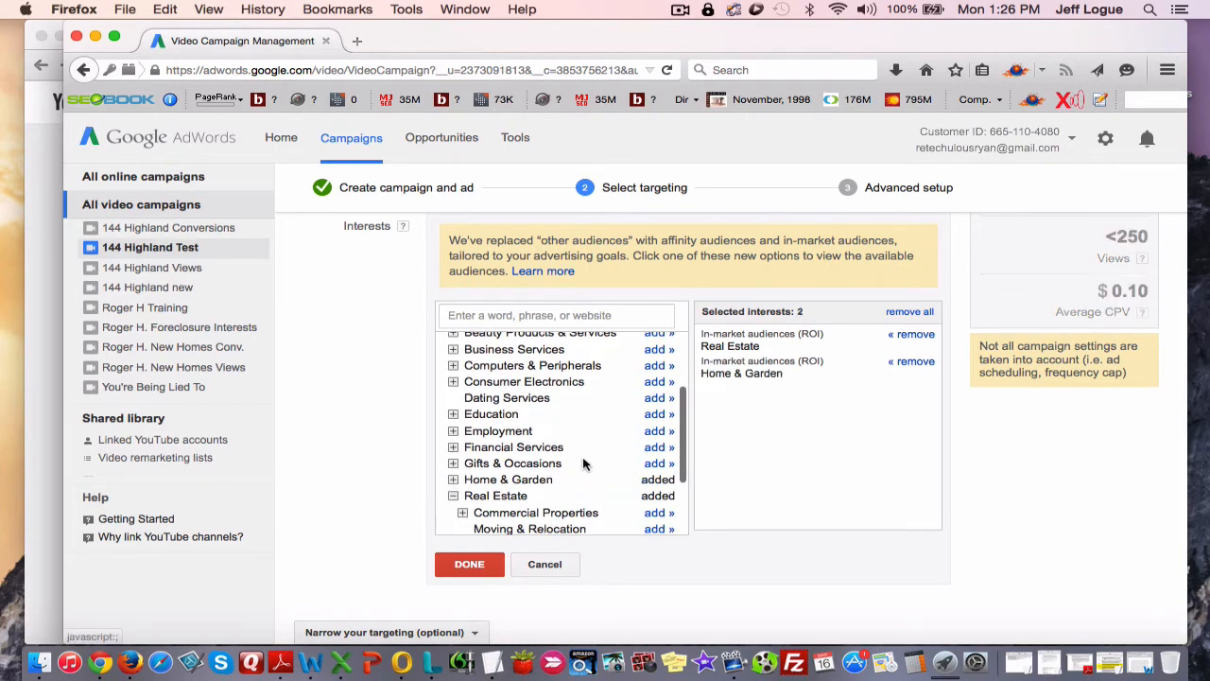
Add Home Insurance, found under Financial Services > Insurance, to the selected in-market interests.
{"action": "left_click", "coordinate": [453, 447]}
{"action": "scroll", "coordinate": [501, 457], "scroll_direction": "down", "scroll_amount": 2}
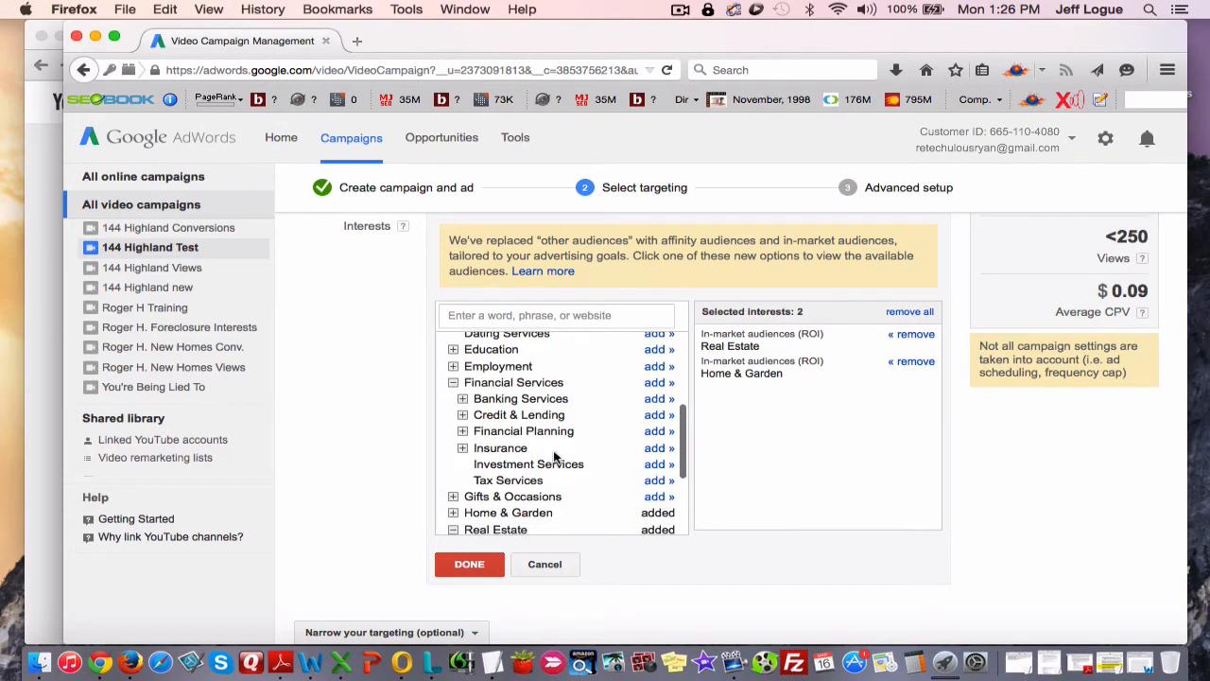
{"action": "left_click", "coordinate": [462, 448]}
{"action": "scroll", "coordinate": [473, 454], "scroll_direction": "down", "scroll_amount": 2}
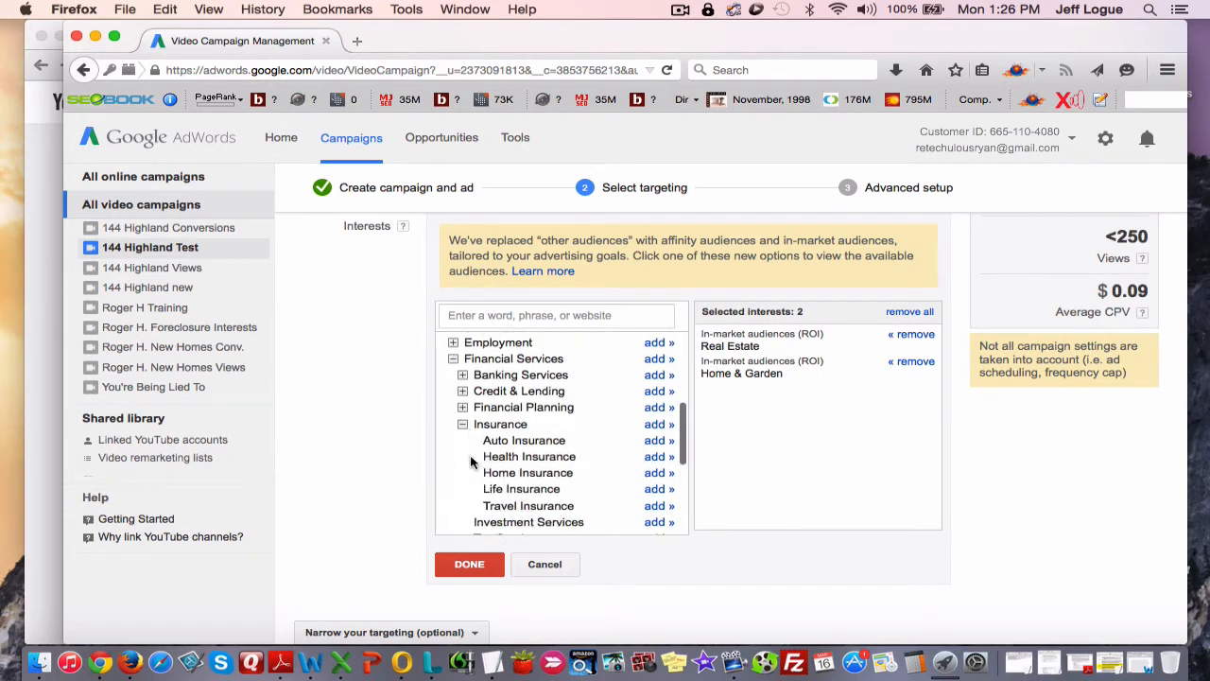
{"action": "left_click", "coordinate": [653, 448]}
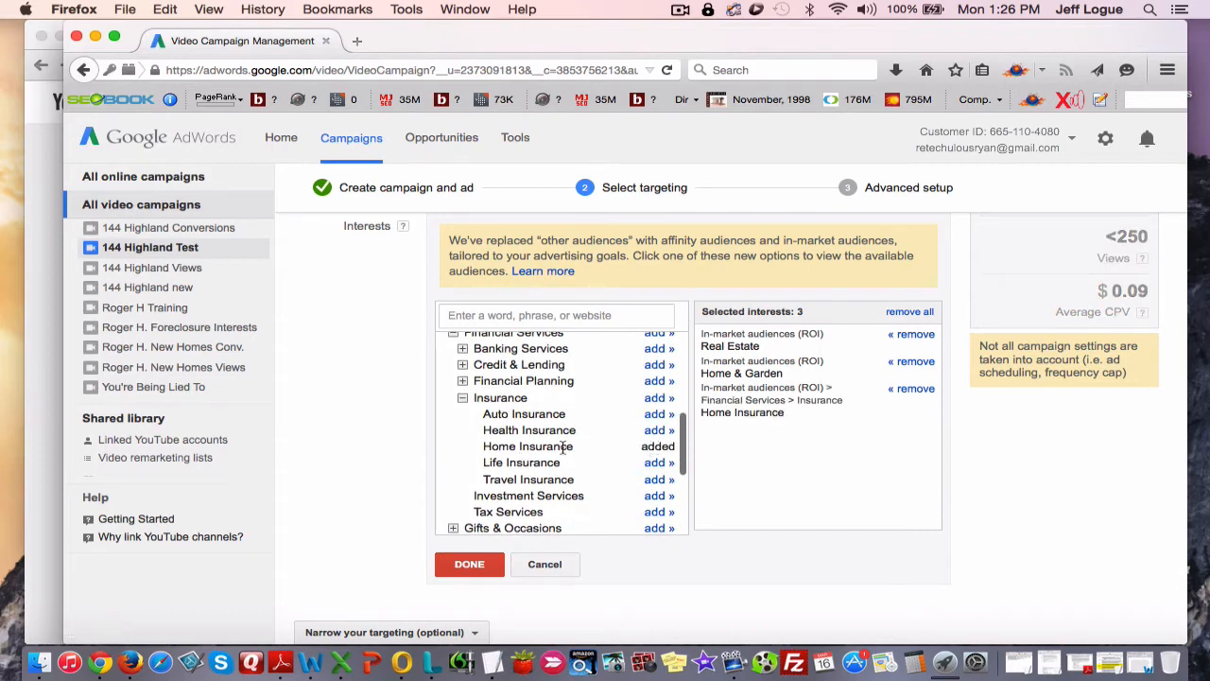
Add Mortgage, found under Financial Services > Credit & Lending, to the selected in-market interests.
{"action": "scroll", "coordinate": [544, 458], "scroll_direction": "up", "scroll_amount": 3}
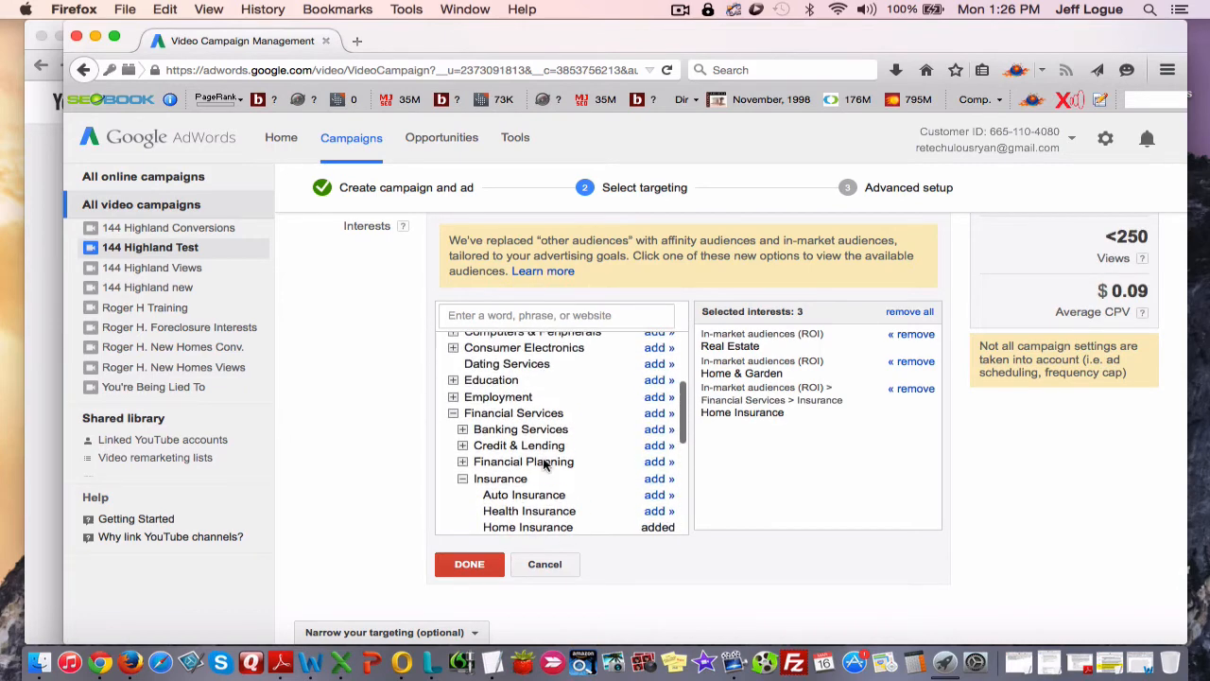
{"action": "left_click", "coordinate": [462, 429]}
{"action": "scroll", "coordinate": [534, 452], "scroll_direction": "down", "scroll_amount": 2}
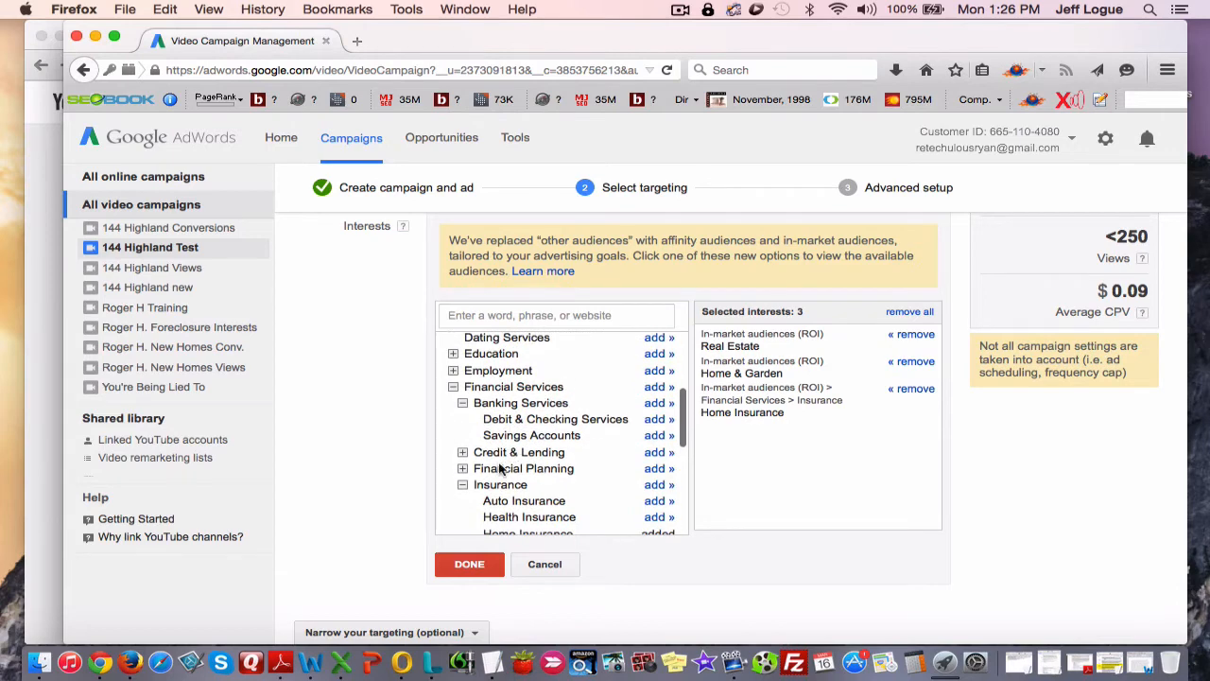
{"action": "scroll", "coordinate": [510, 440], "scroll_direction": "down", "scroll_amount": 1}
{"action": "left_click", "coordinate": [463, 410]}
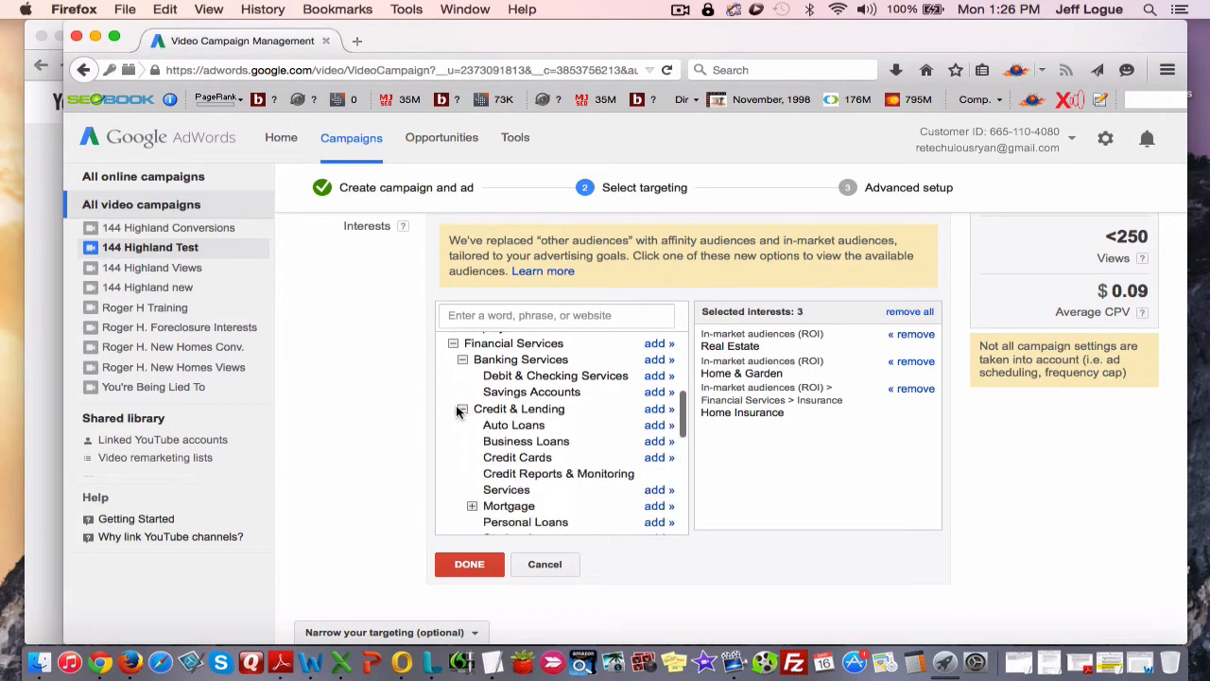
{"action": "scroll", "coordinate": [470, 428], "scroll_direction": "down", "scroll_amount": 3}
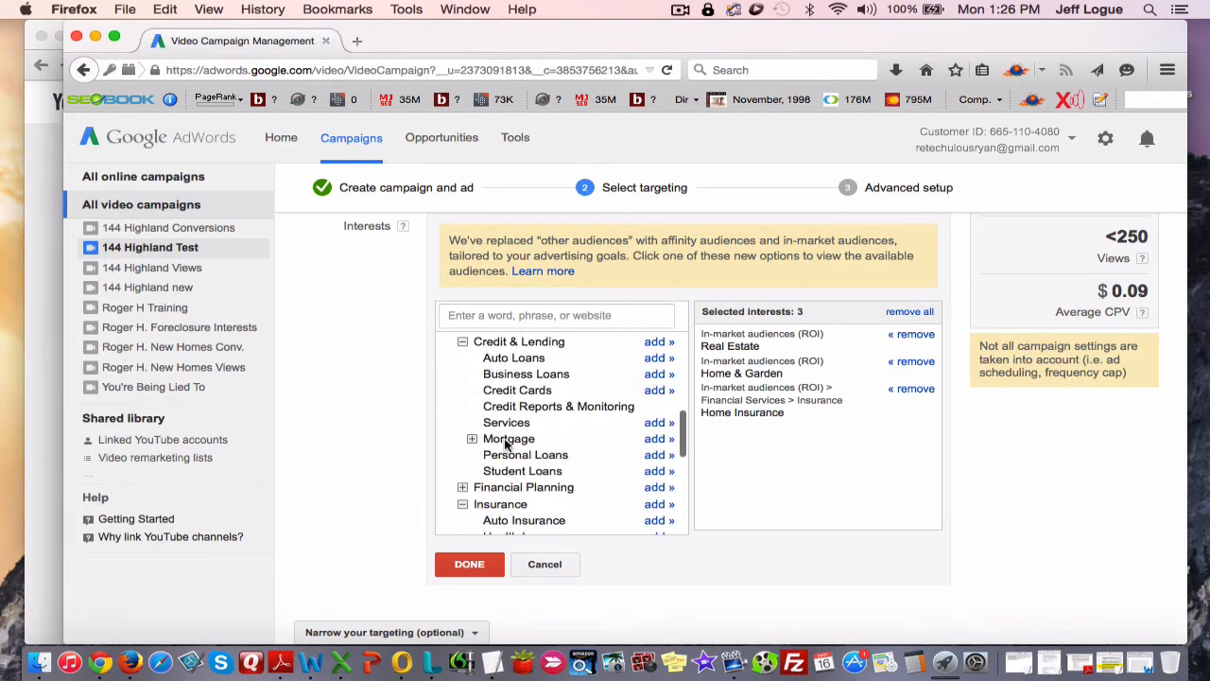
{"action": "left_click", "coordinate": [659, 439]}
Examine the remaining in-market categories, including the Financial Planning and Business Services subcategories, for further relevant interests.
{"action": "scroll", "coordinate": [583, 468], "scroll_direction": "up", "scroll_amount": 6}
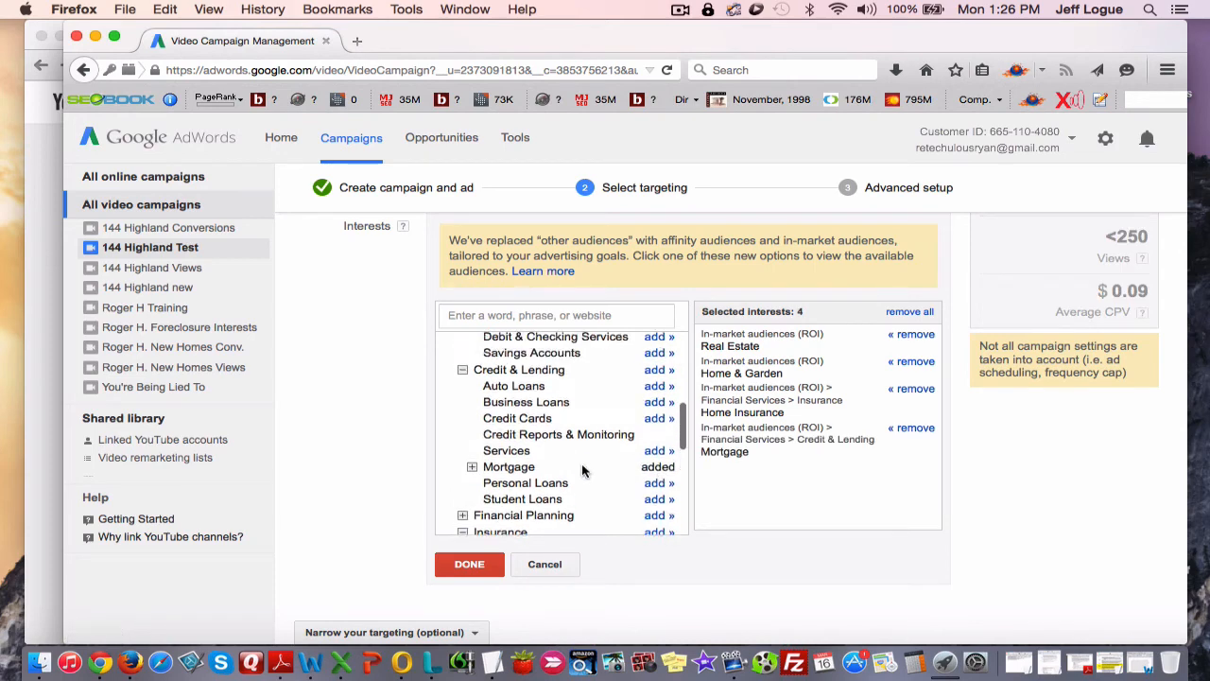
{"action": "scroll", "coordinate": [583, 468], "scroll_direction": "up", "scroll_amount": 2}
{"action": "scroll", "coordinate": [583, 470], "scroll_direction": "up", "scroll_amount": 1}
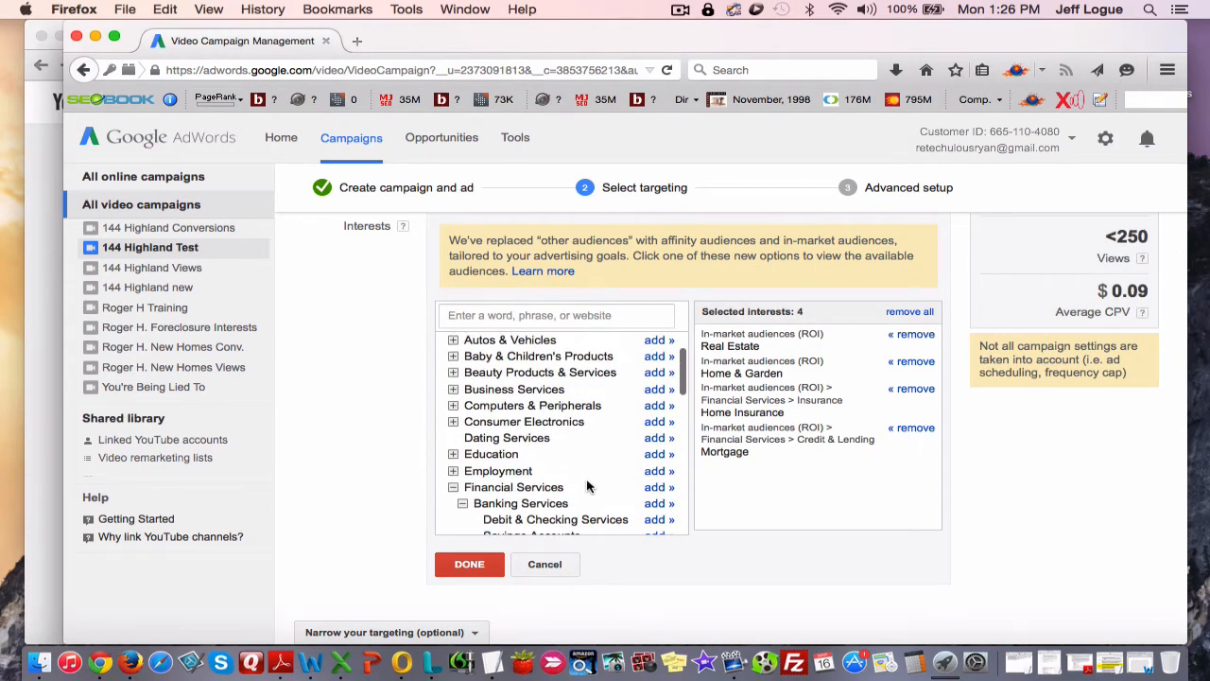
{"action": "scroll", "coordinate": [587, 486], "scroll_direction": "up", "scroll_amount": 1}
{"action": "scroll", "coordinate": [587, 486], "scroll_direction": "up", "scroll_amount": 1}
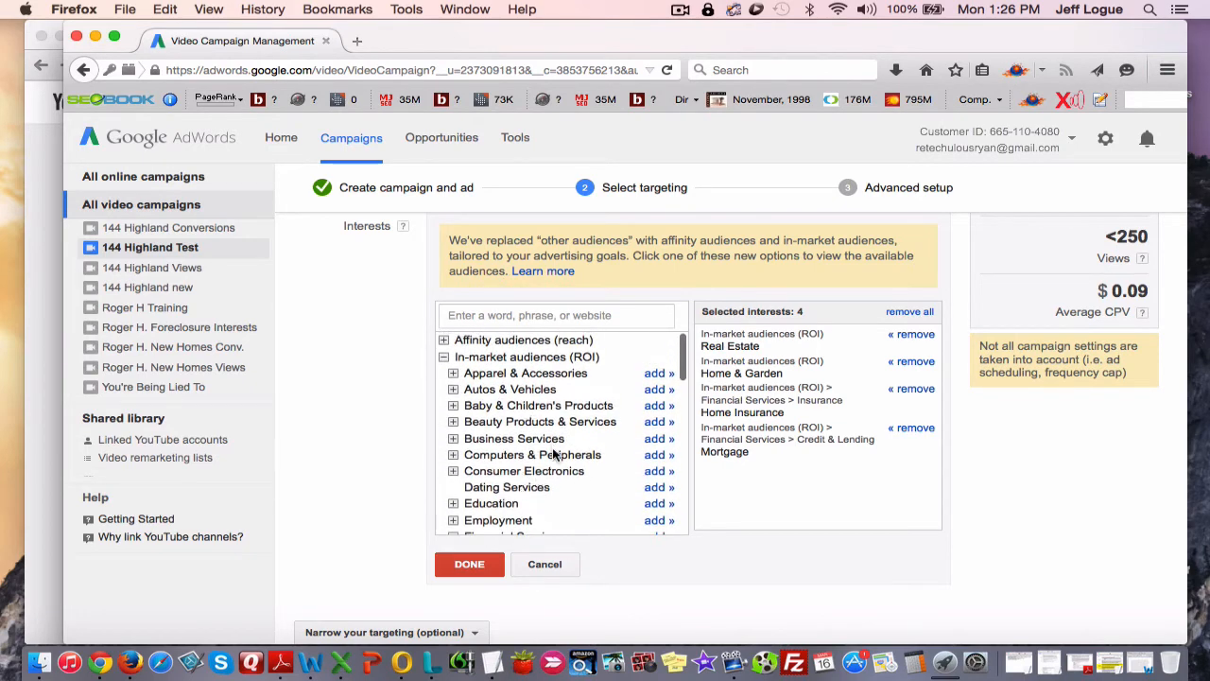
{"action": "scroll", "coordinate": [555, 454], "scroll_direction": "down", "scroll_amount": 3}
{"action": "scroll", "coordinate": [555, 455], "scroll_direction": "down", "scroll_amount": 15}
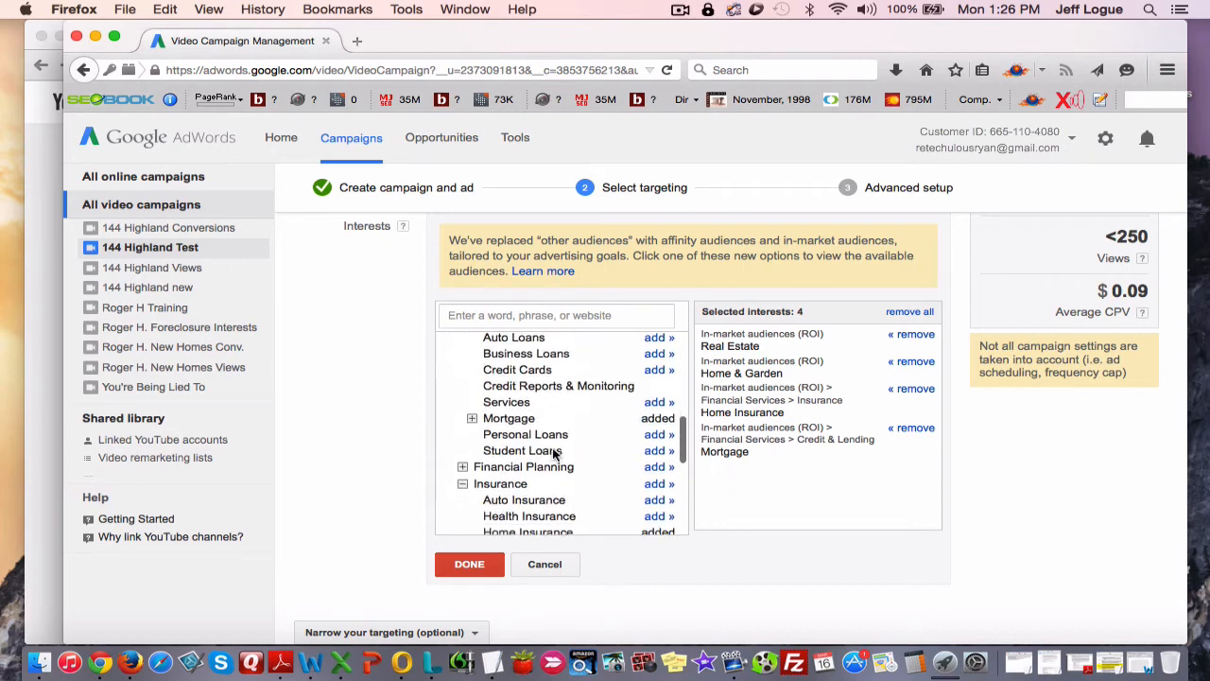
{"action": "scroll", "coordinate": [554, 454], "scroll_direction": "down", "scroll_amount": 3}
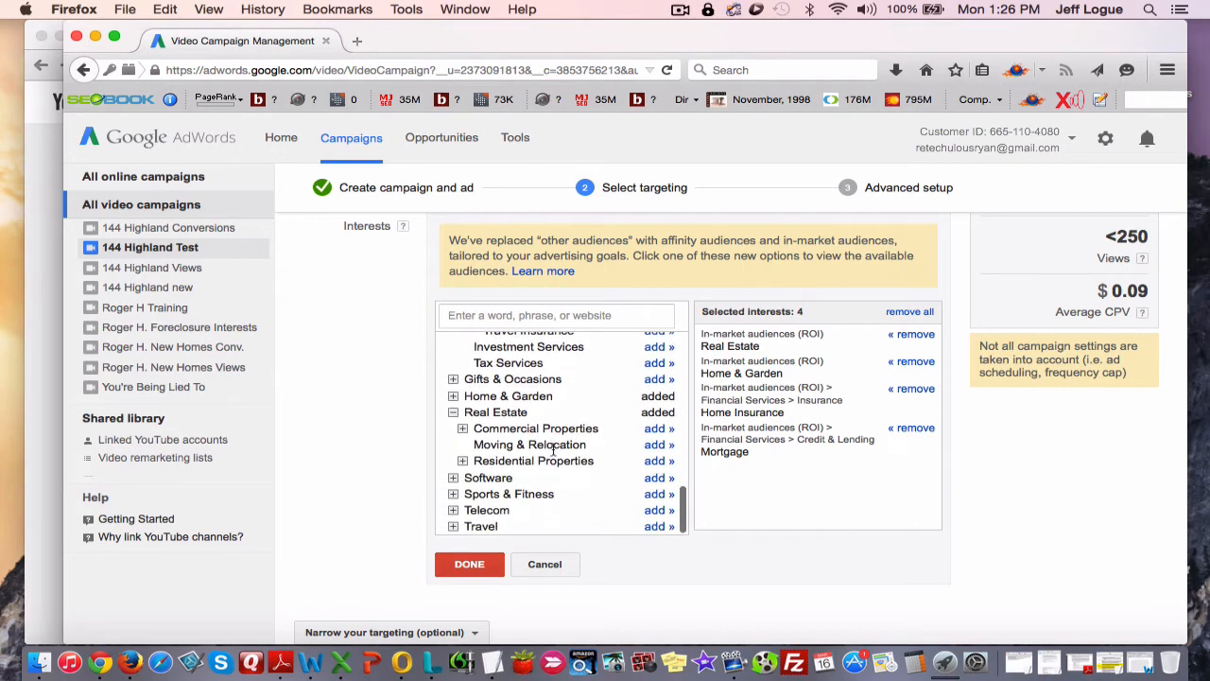
{"action": "scroll", "coordinate": [554, 455], "scroll_direction": "up", "scroll_amount": 9}
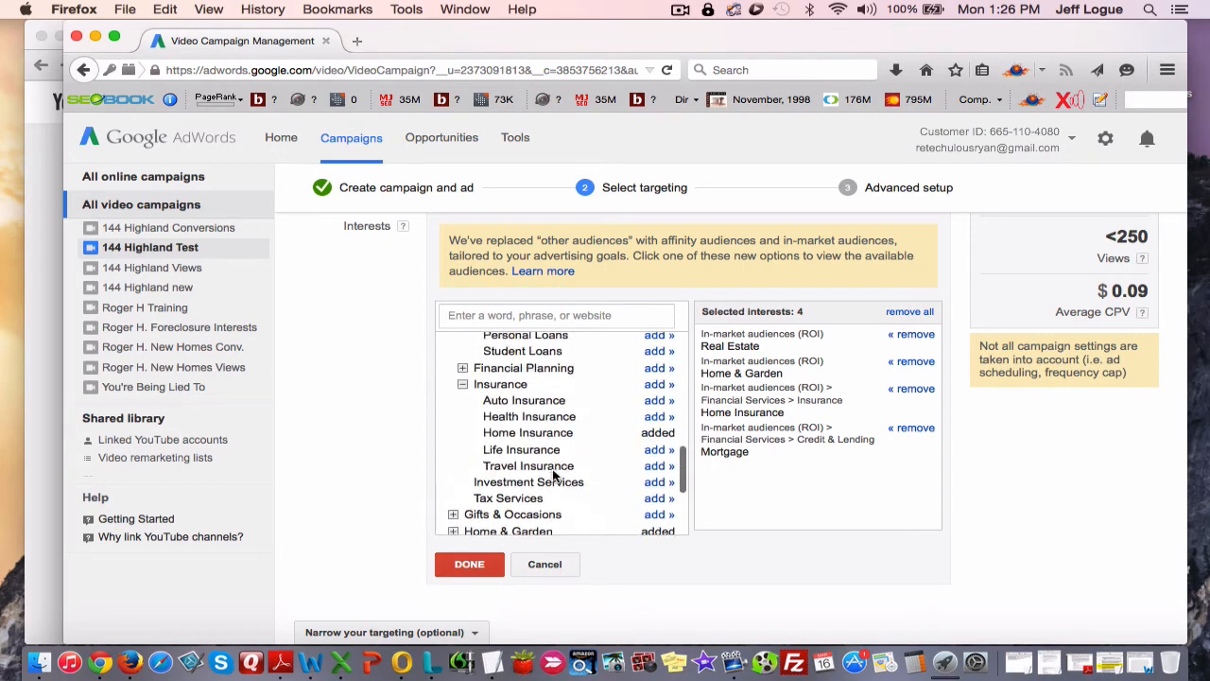
{"action": "scroll", "coordinate": [553, 469], "scroll_direction": "up", "scroll_amount": 4}
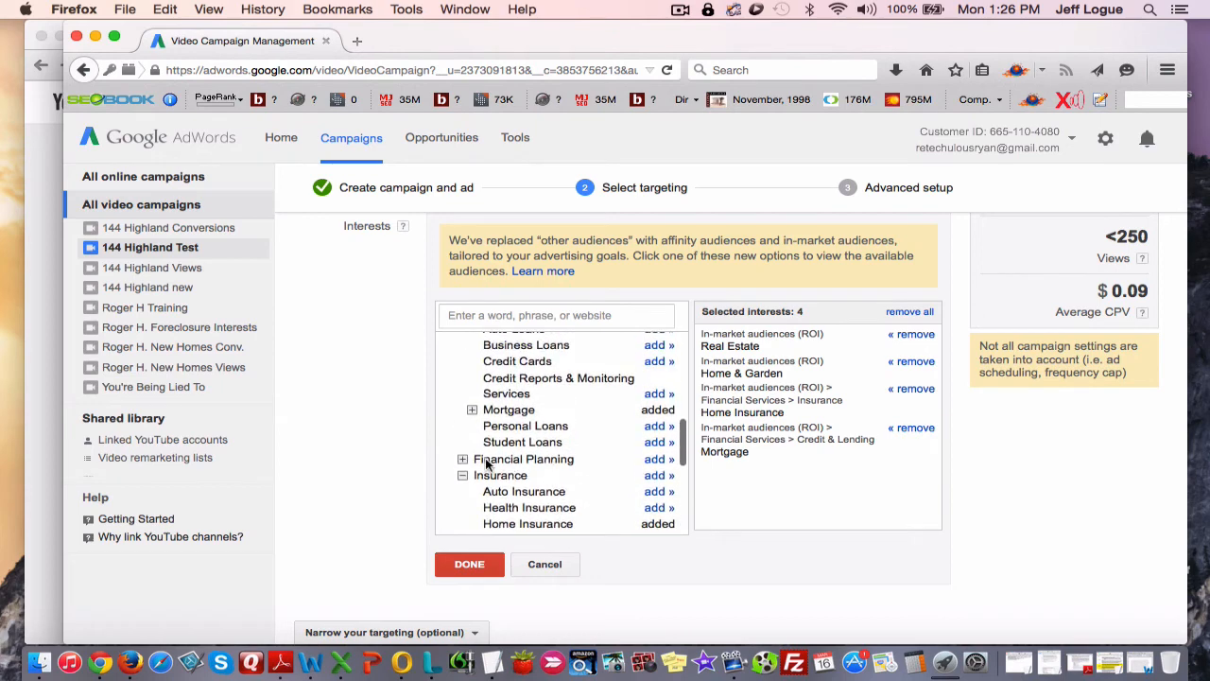
{"action": "scroll", "coordinate": [502, 461], "scroll_direction": "up", "scroll_amount": 3}
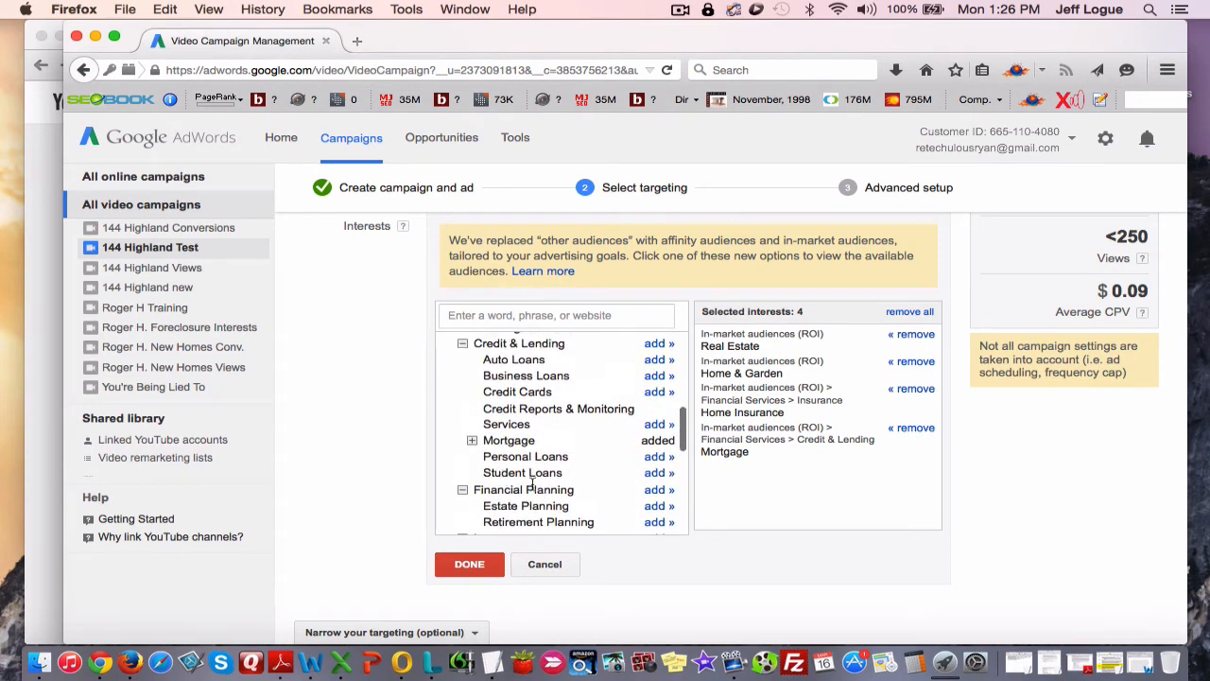
{"action": "scroll", "coordinate": [493, 478], "scroll_direction": "up", "scroll_amount": 8}
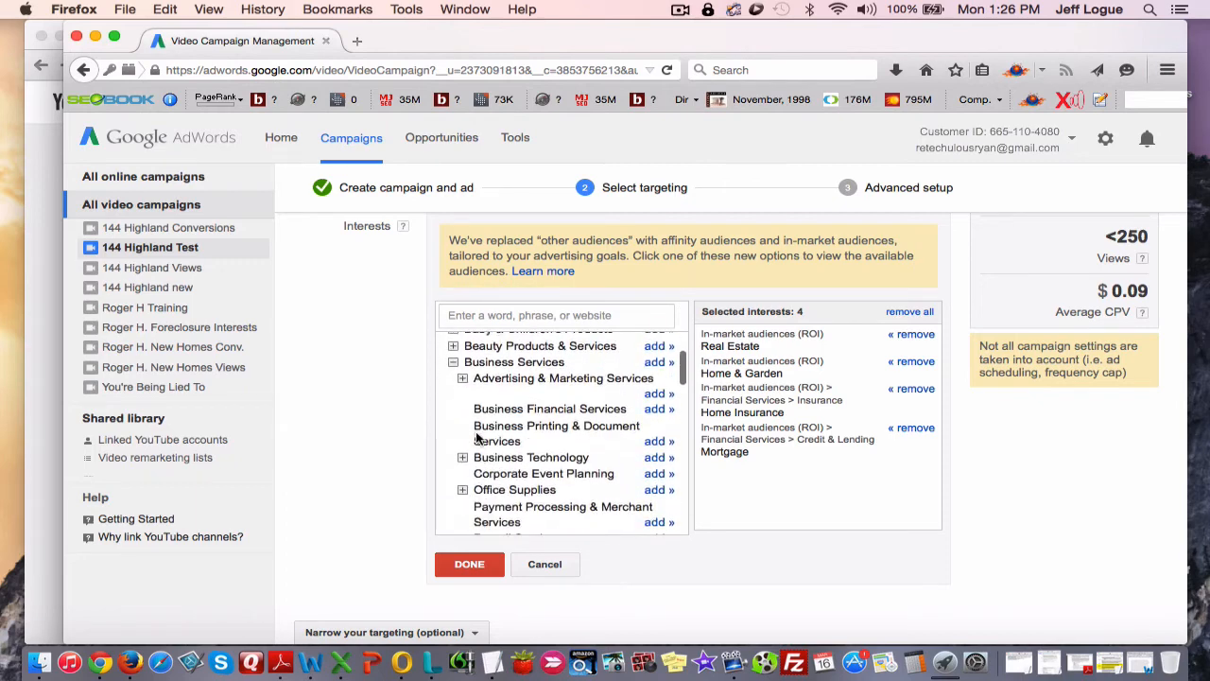
{"action": "scroll", "coordinate": [477, 437], "scroll_direction": "down", "scroll_amount": 9}
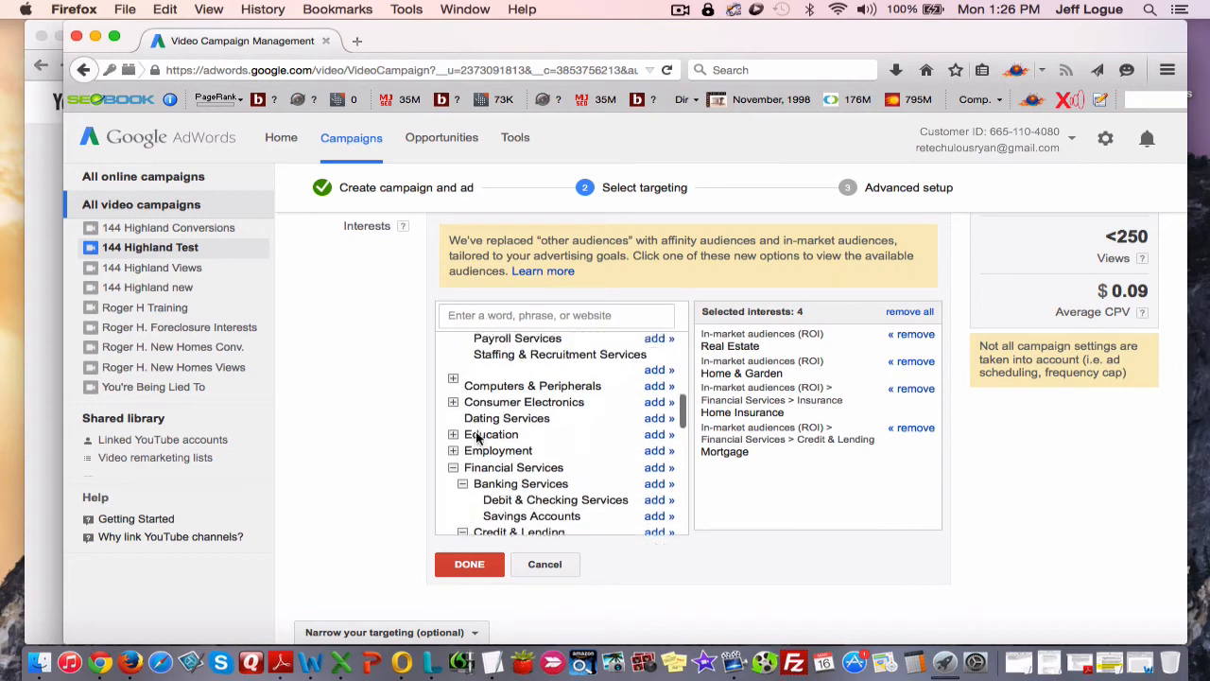
{"action": "scroll", "coordinate": [477, 436], "scroll_direction": "down", "scroll_amount": 2}
{"action": "scroll", "coordinate": [462, 369], "scroll_direction": "up", "scroll_amount": 1}
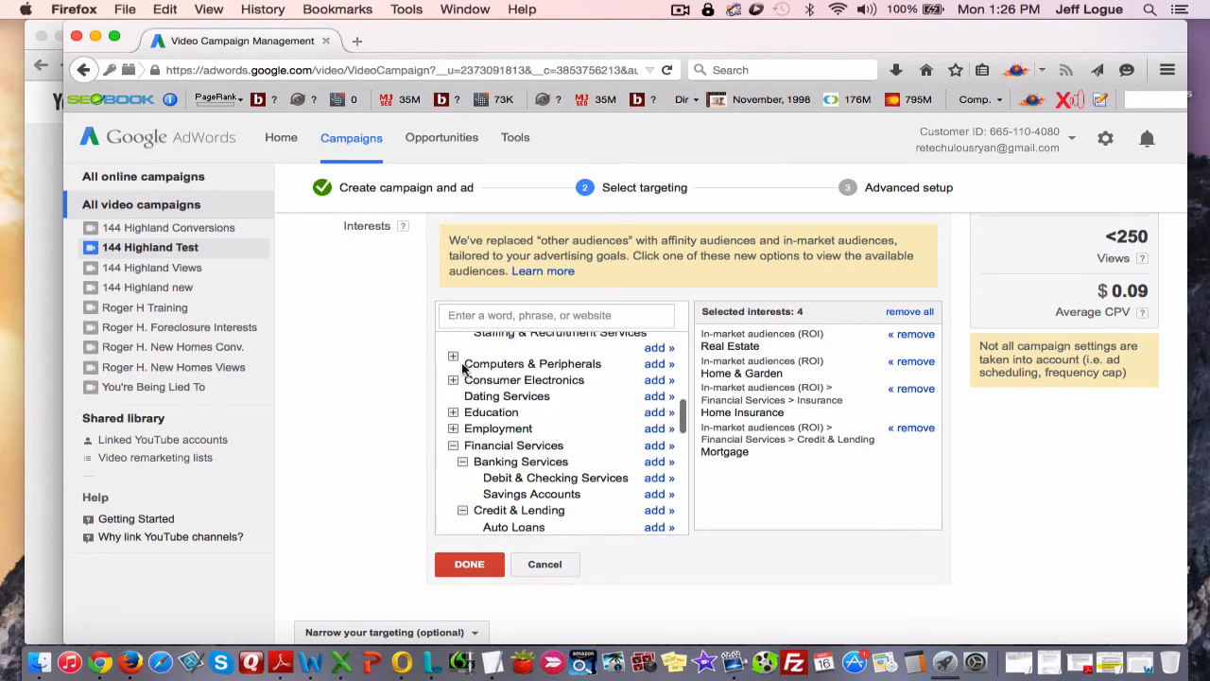
{"action": "scroll", "coordinate": [499, 479], "scroll_direction": "up", "scroll_amount": 9}
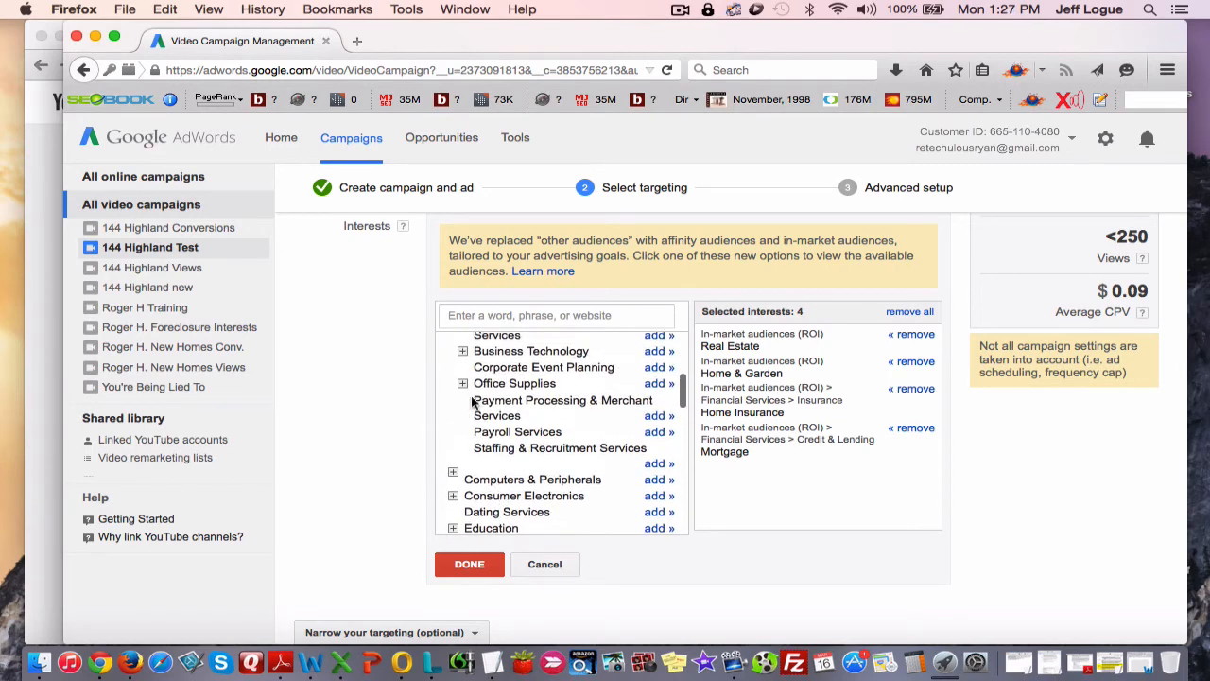
{"action": "scroll", "coordinate": [522, 458], "scroll_direction": "up", "scroll_amount": 6}
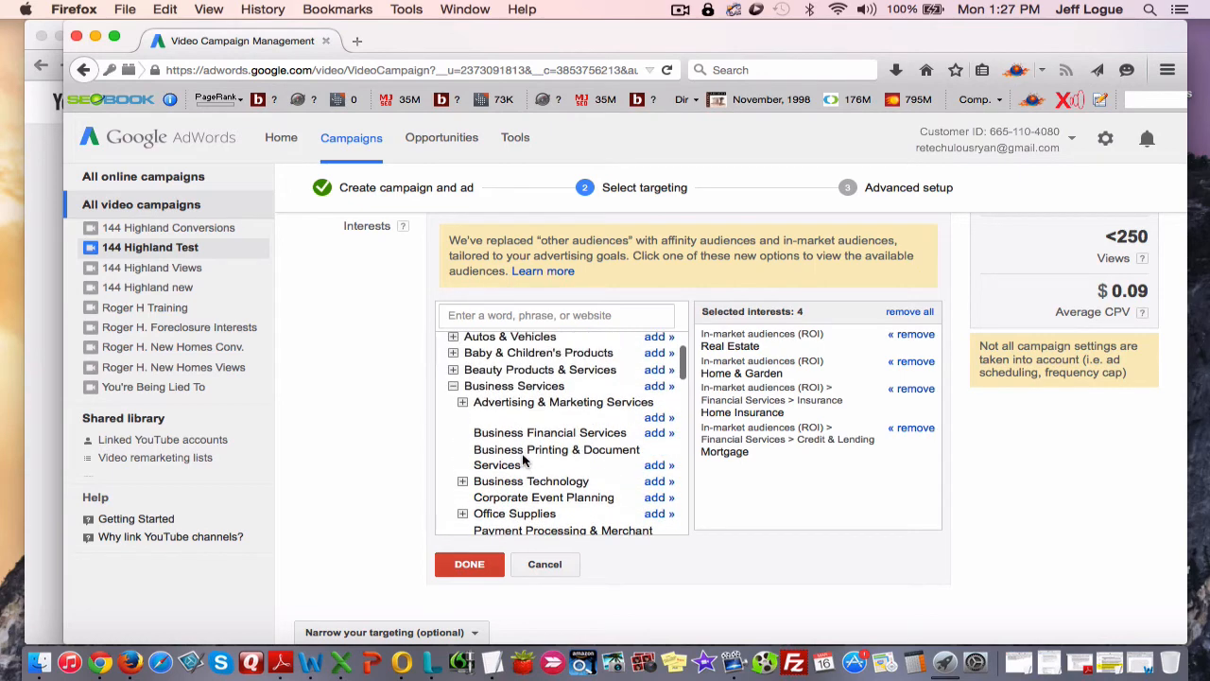
{"action": "scroll", "coordinate": [430, 484], "scroll_direction": "down", "scroll_amount": 2}
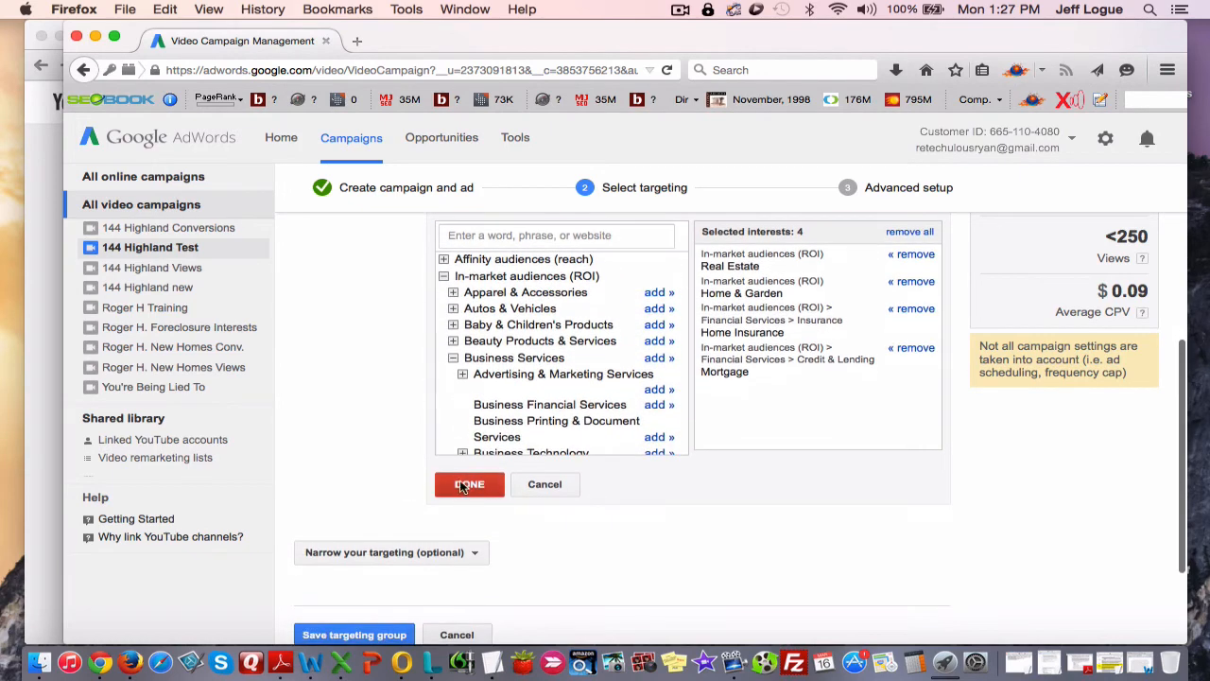
Confirm the selected in-market interests for the targeting group.
{"action": "left_click", "coordinate": [465, 483]}
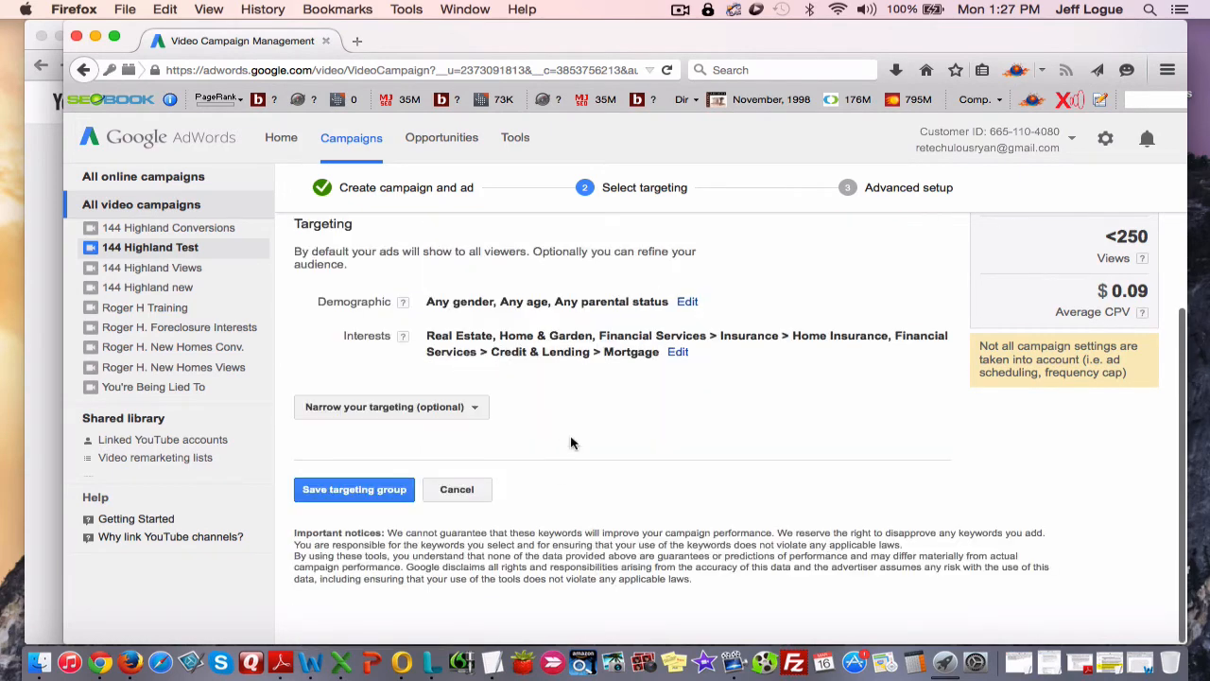
{"action": "scroll", "coordinate": [588, 477], "scroll_direction": "up", "scroll_amount": 3}
{"action": "scroll", "coordinate": [588, 477], "scroll_direction": "down", "scroll_amount": 5}
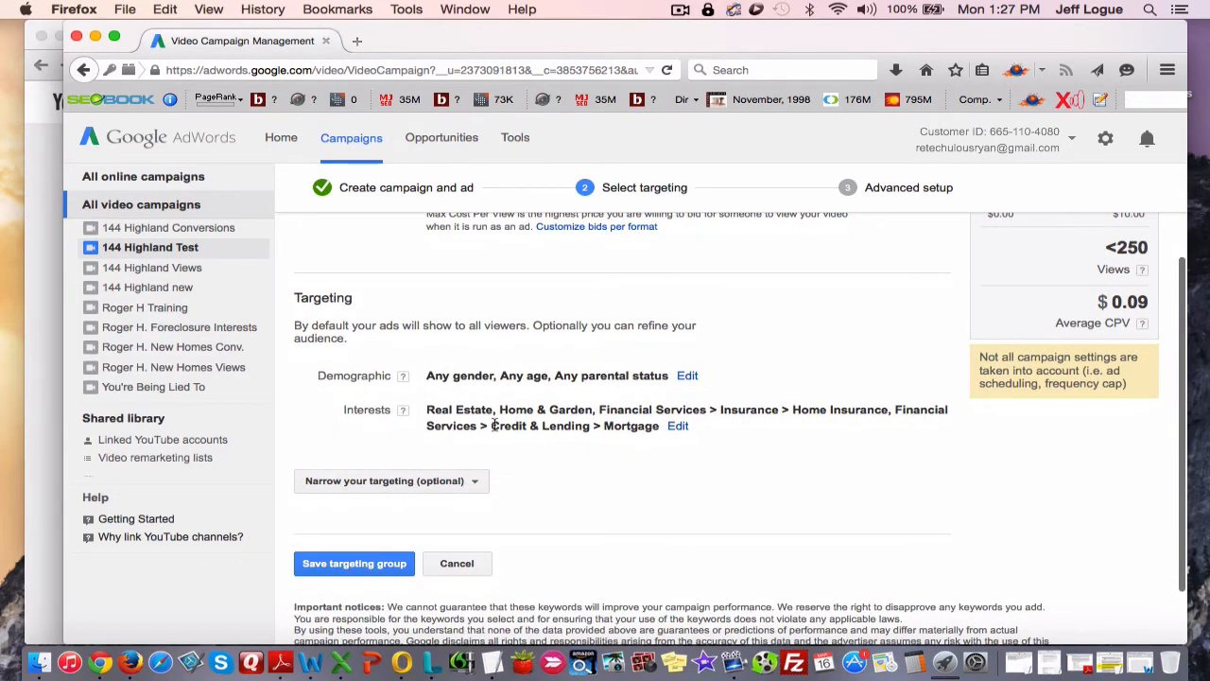
Add Topics as a narrowing criterion, browse its categories and confirm it without selecting a specific topic.
{"action": "left_click", "coordinate": [432, 481]}
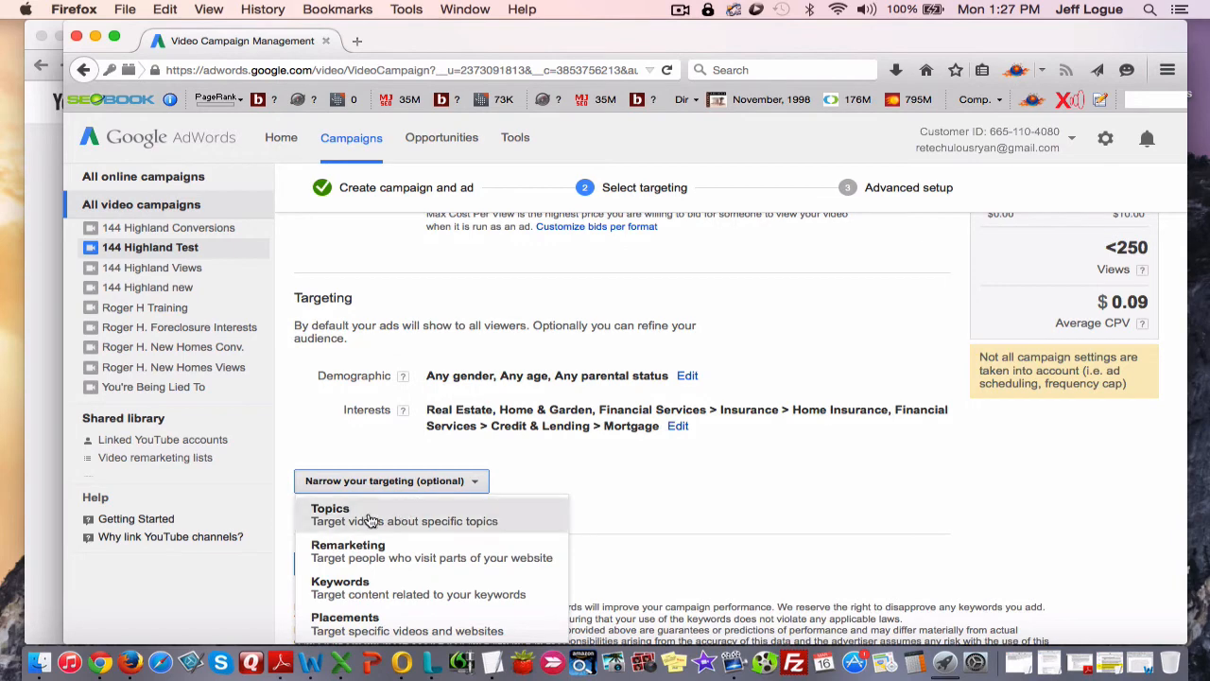
{"action": "left_click", "coordinate": [369, 516]}
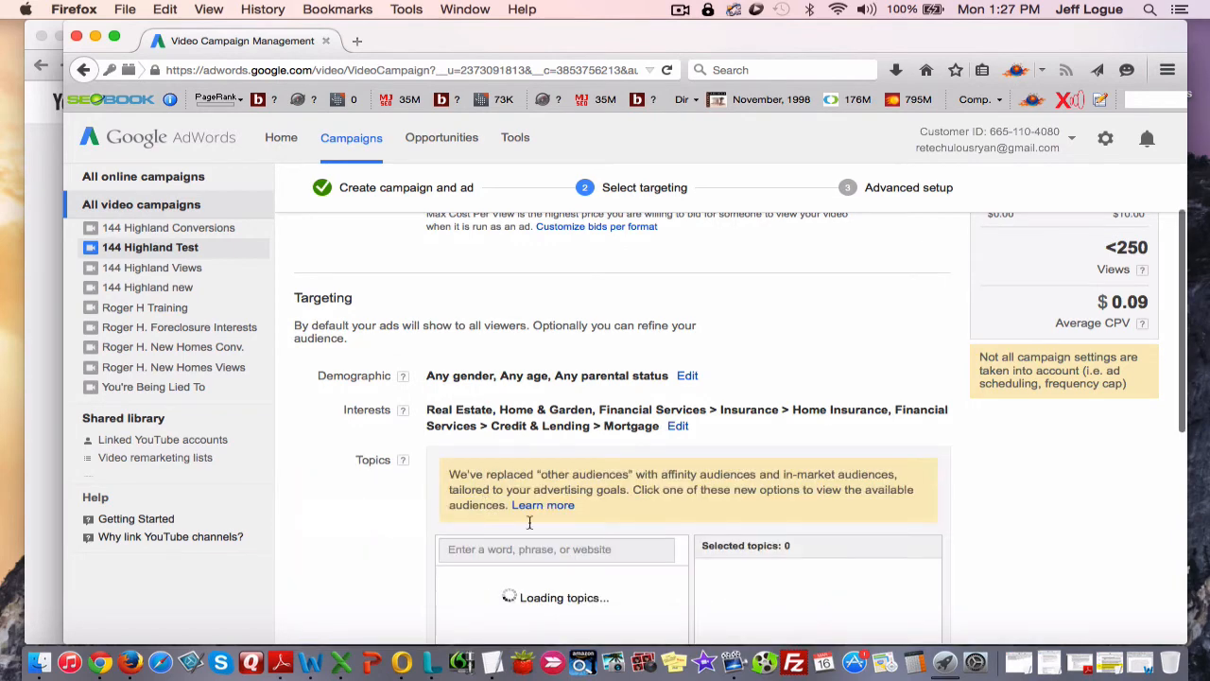
{"action": "scroll", "coordinate": [385, 526], "scroll_direction": "down", "scroll_amount": 2}
{"action": "scroll", "coordinate": [384, 526], "scroll_direction": "down", "scroll_amount": 1}
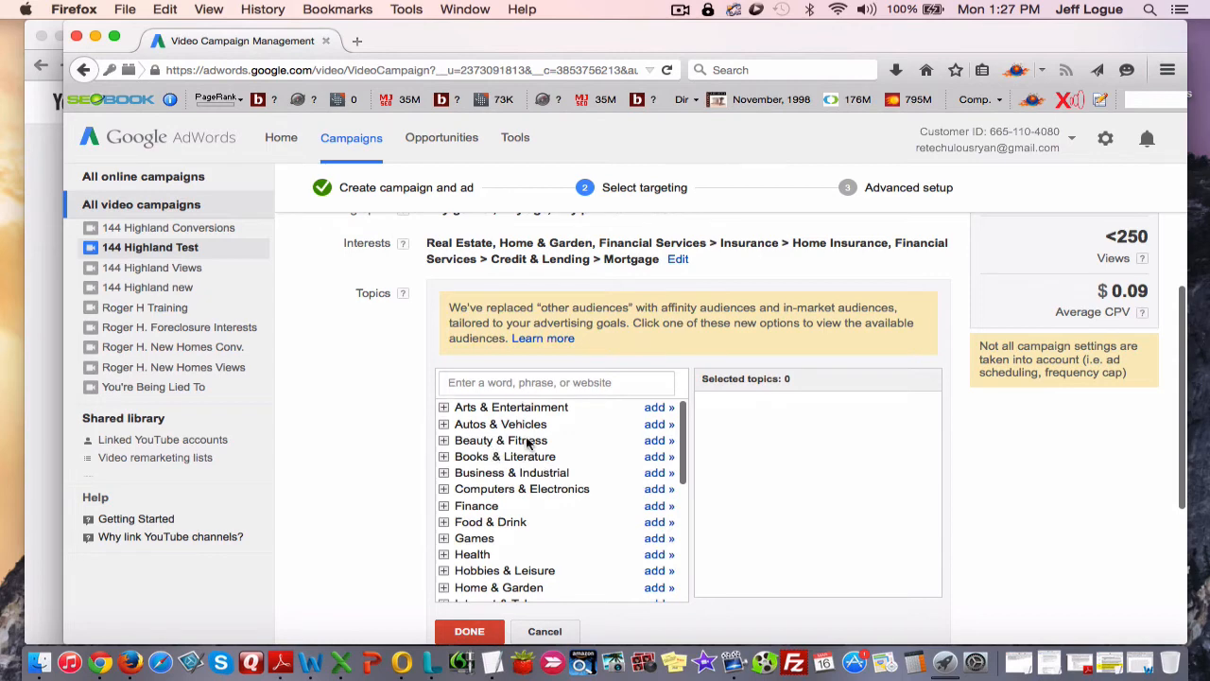
{"action": "scroll", "coordinate": [541, 482], "scroll_direction": "down", "scroll_amount": 5}
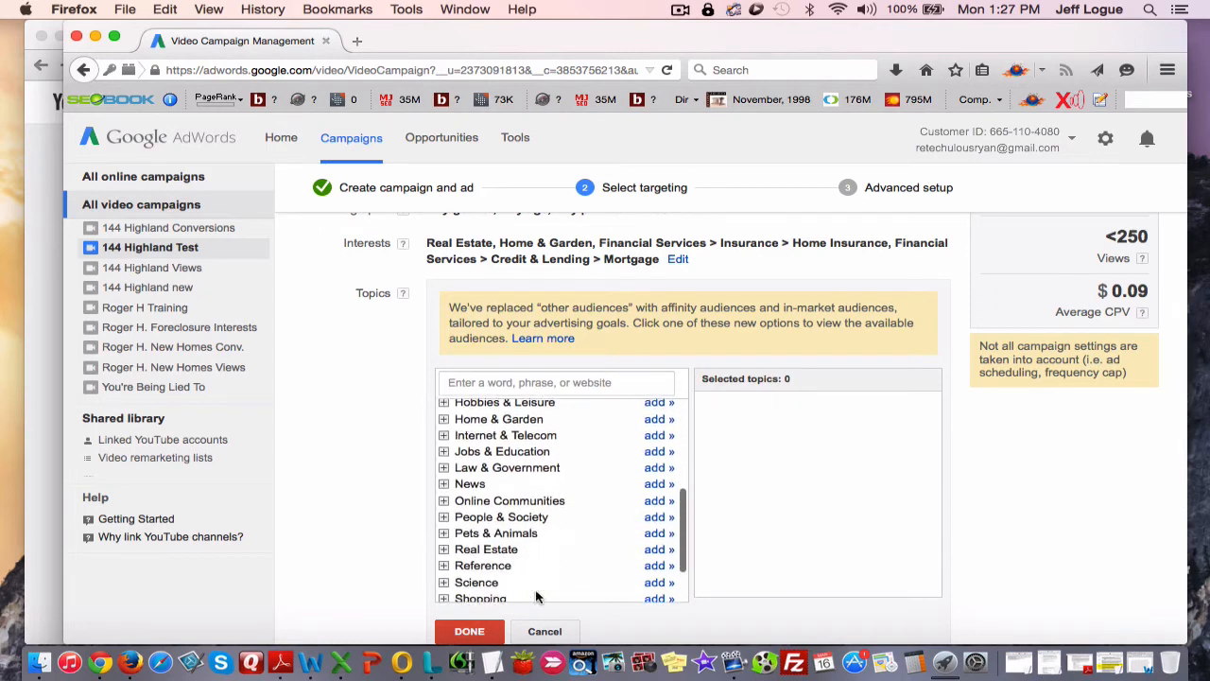
{"action": "left_click", "coordinate": [469, 630]}
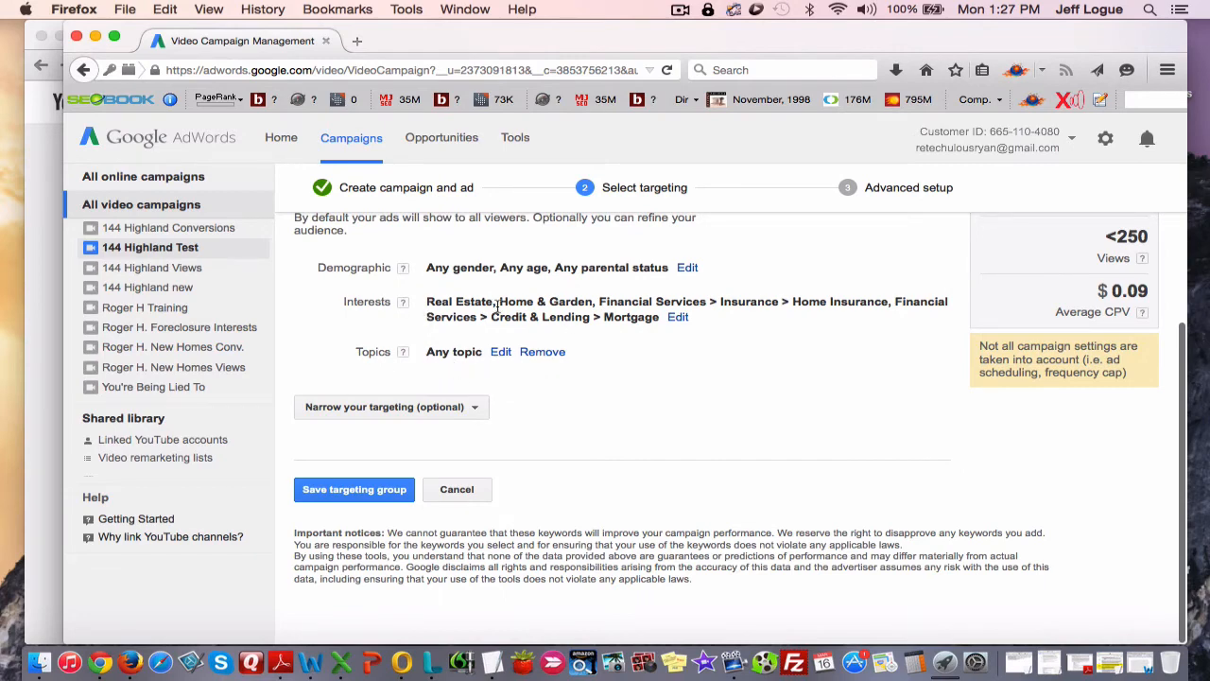
Save the targeting group and review the new in-stream ad in the campaign's ad list.
{"action": "left_click", "coordinate": [369, 489]}
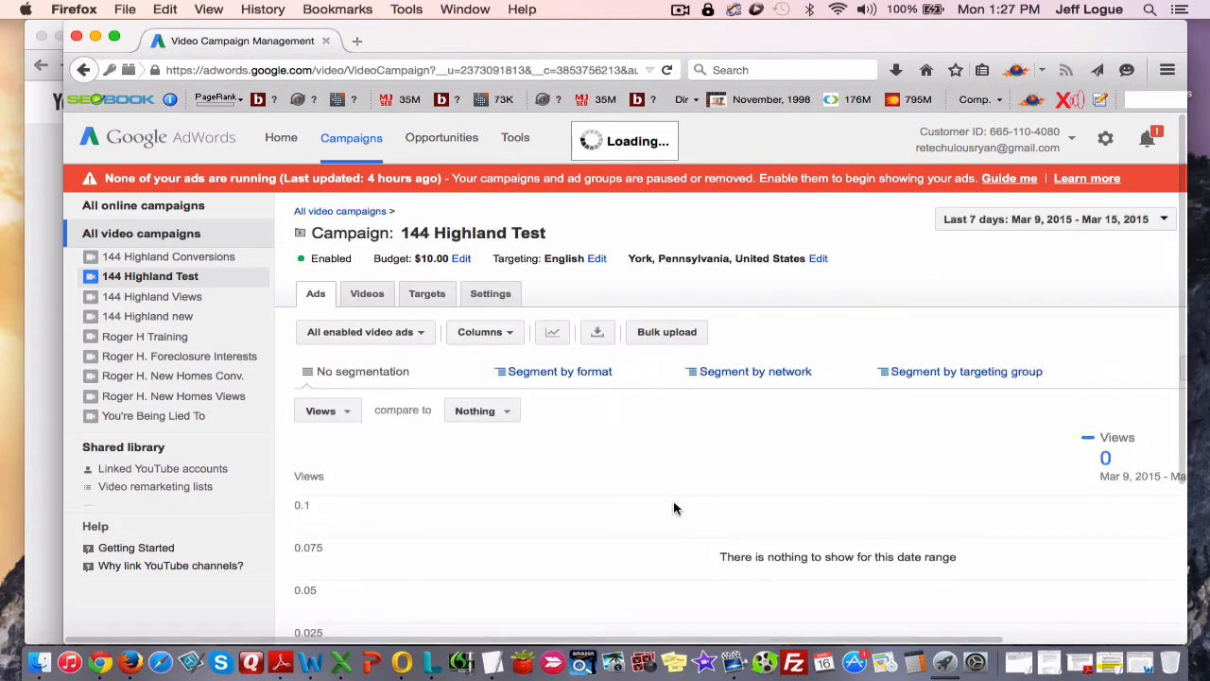
{"action": "scroll", "coordinate": [673, 509], "scroll_direction": "down", "scroll_amount": 5}
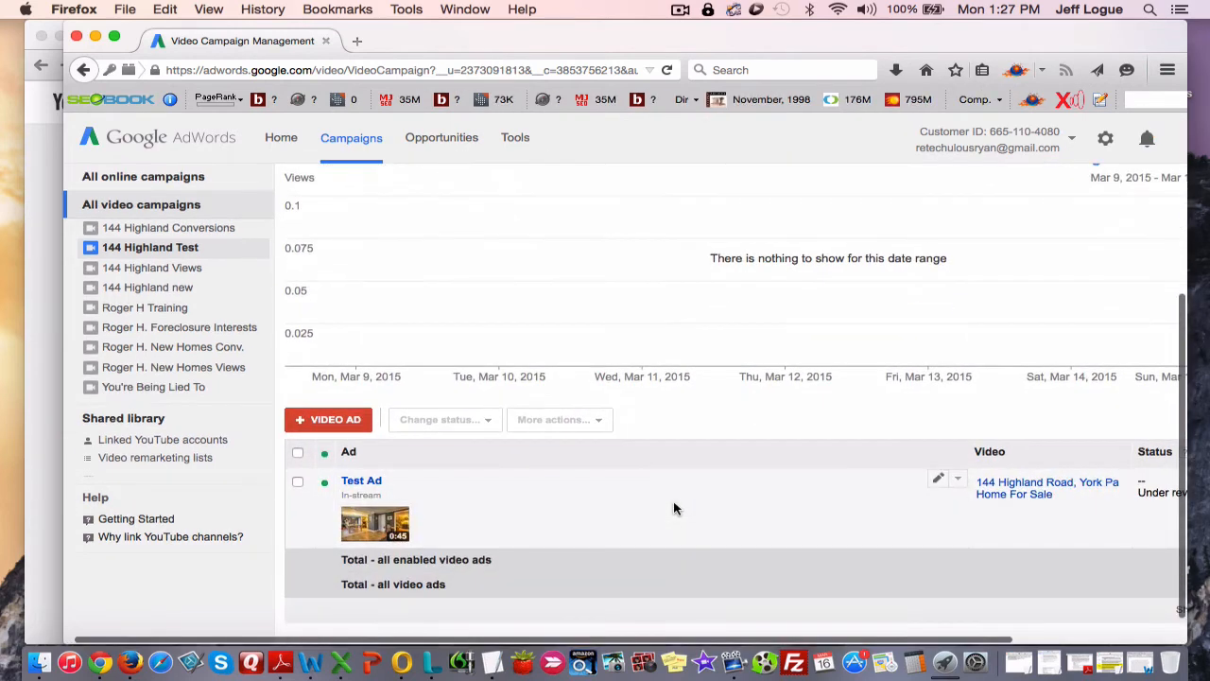
{"action": "scroll", "coordinate": [673, 509], "scroll_direction": "up", "scroll_amount": 2}
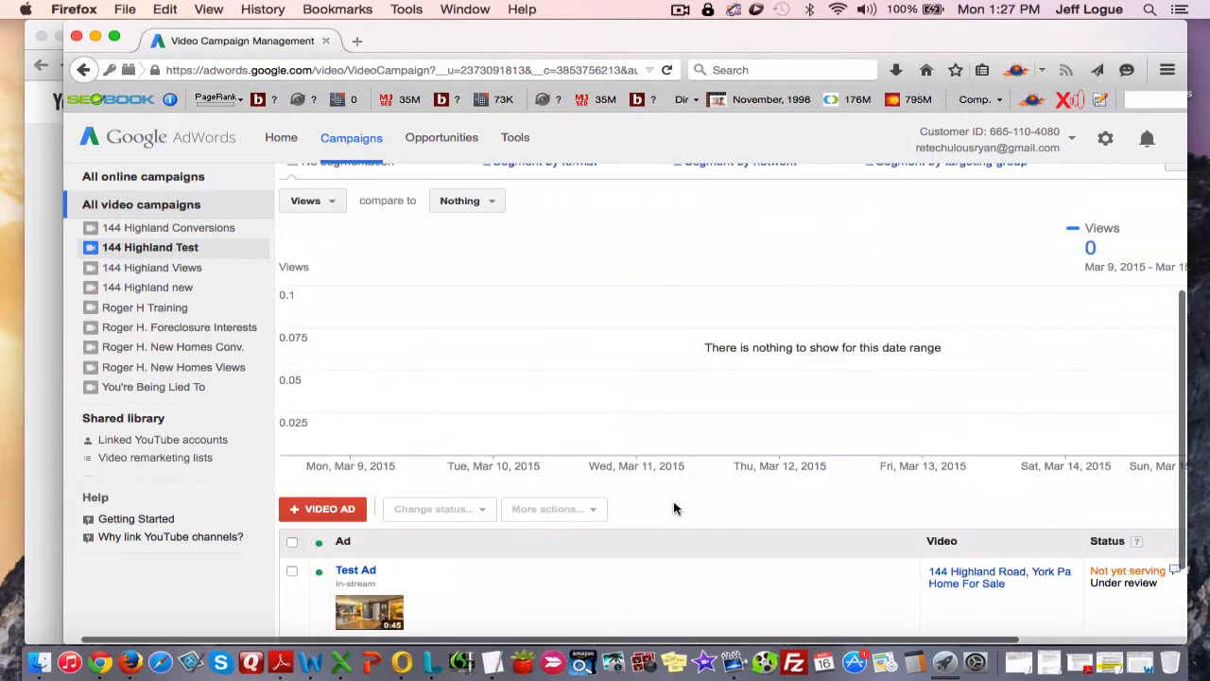
{"action": "scroll", "coordinate": [673, 509], "scroll_direction": "down", "scroll_amount": 3}
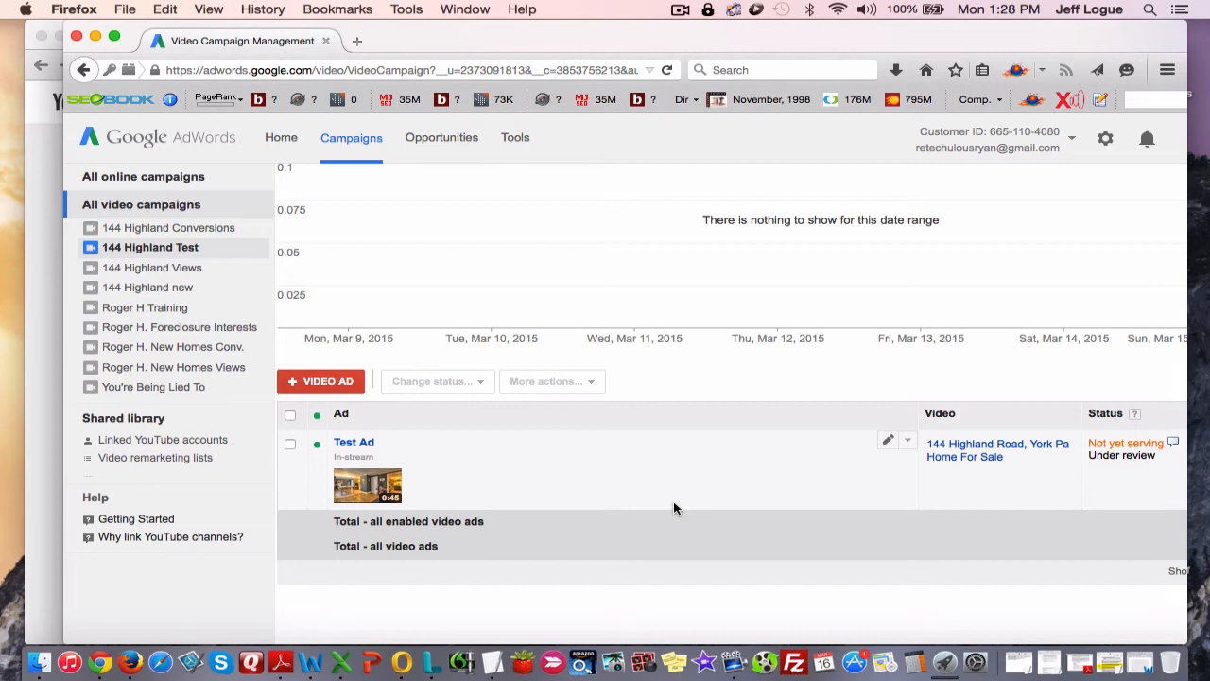
{"action": "scroll", "coordinate": [673, 509], "scroll_direction": "up", "scroll_amount": 5}
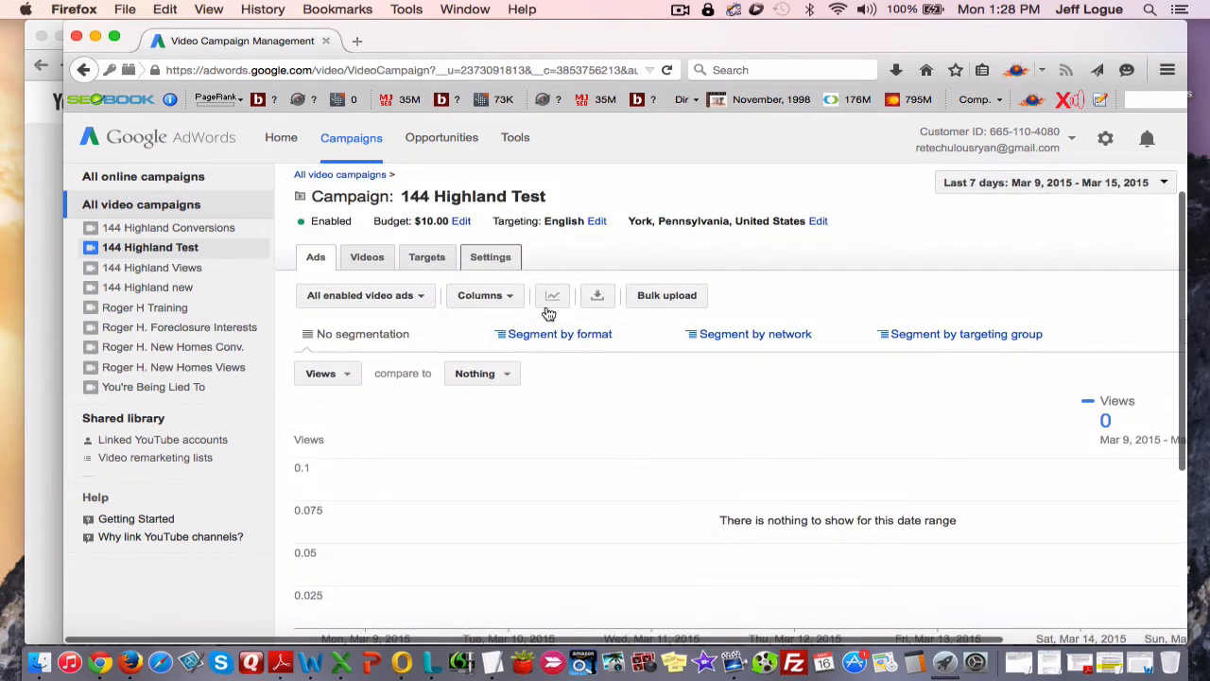
Review the campaign's settings, including budget, networks, location, language, devices, ad scheduling and frequency capping.
{"action": "left_click", "coordinate": [492, 263]}
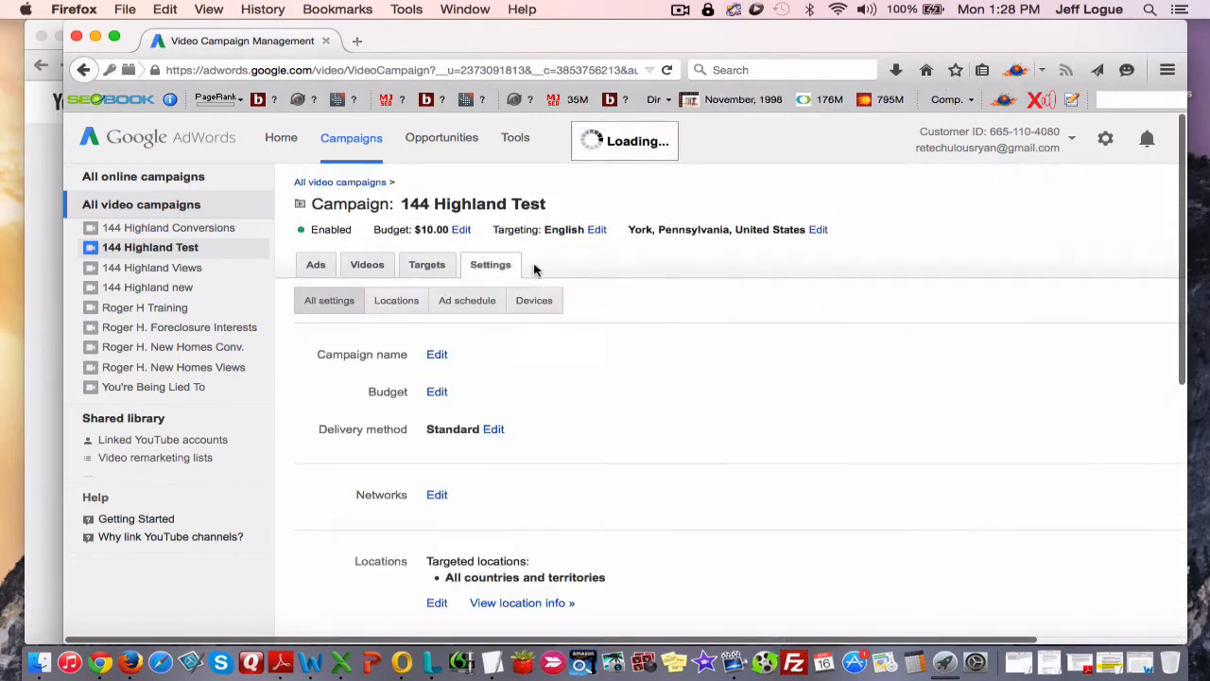
{"action": "scroll", "coordinate": [509, 331], "scroll_direction": "down", "scroll_amount": 10}
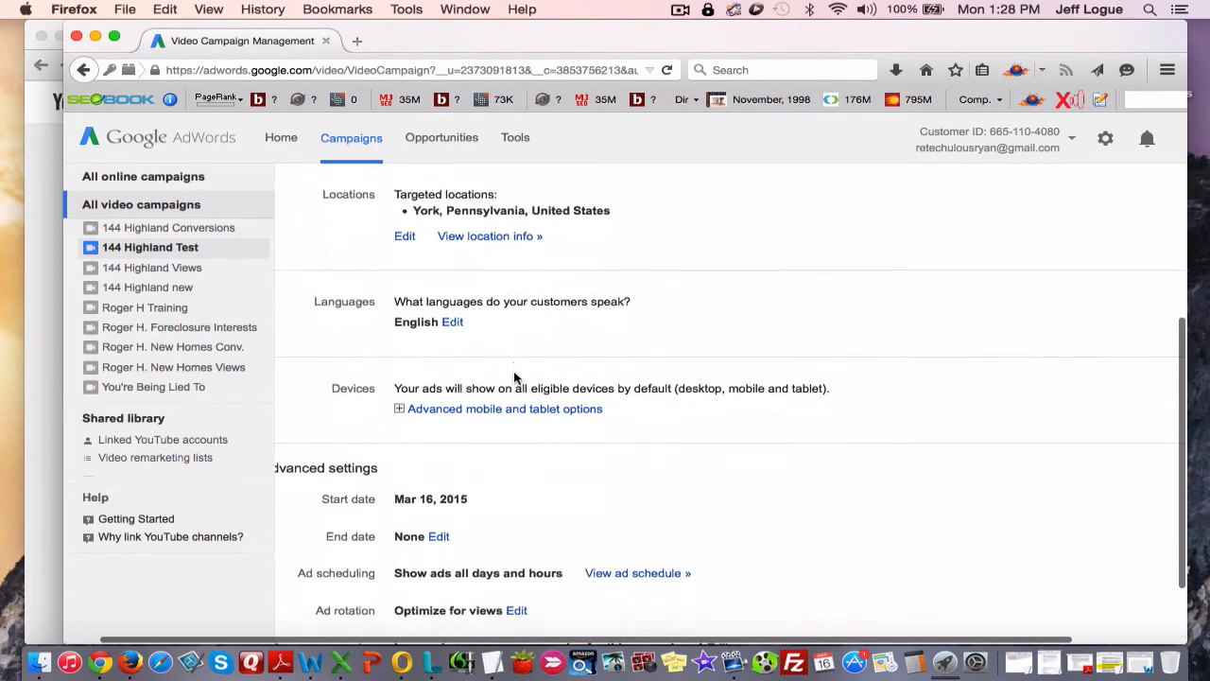
{"action": "scroll", "coordinate": [514, 371], "scroll_direction": "left", "scroll_amount": 1}
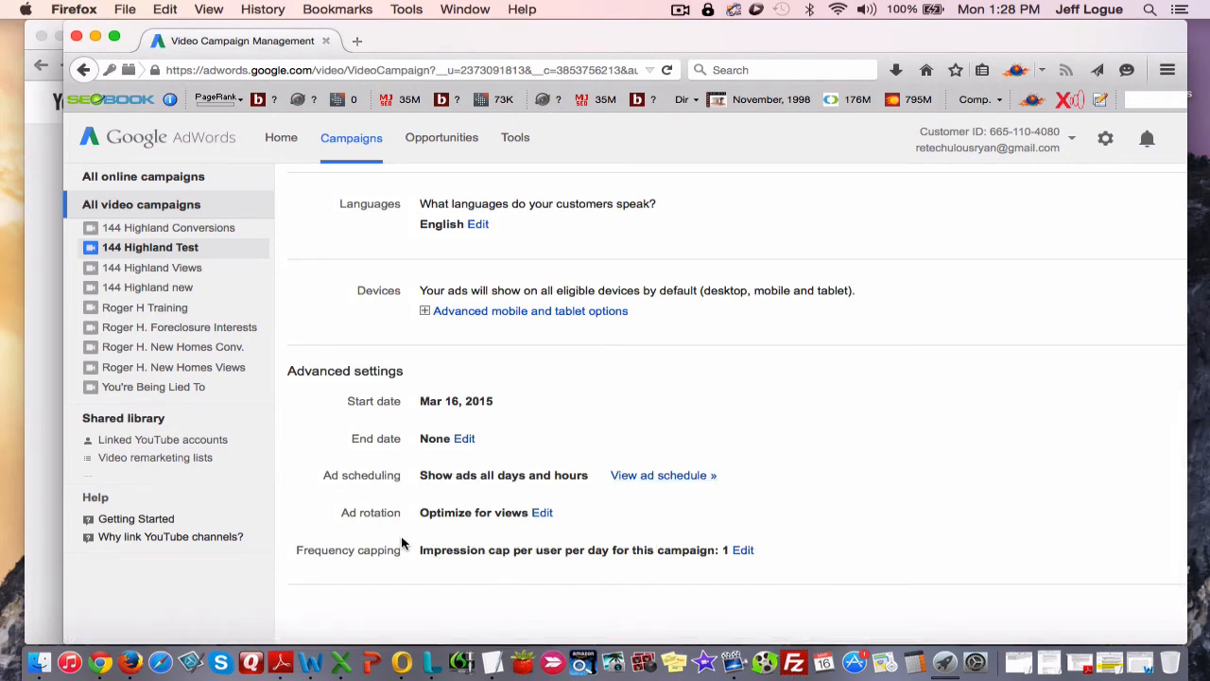
{"action": "scroll", "coordinate": [512, 508], "scroll_direction": "up", "scroll_amount": 1}
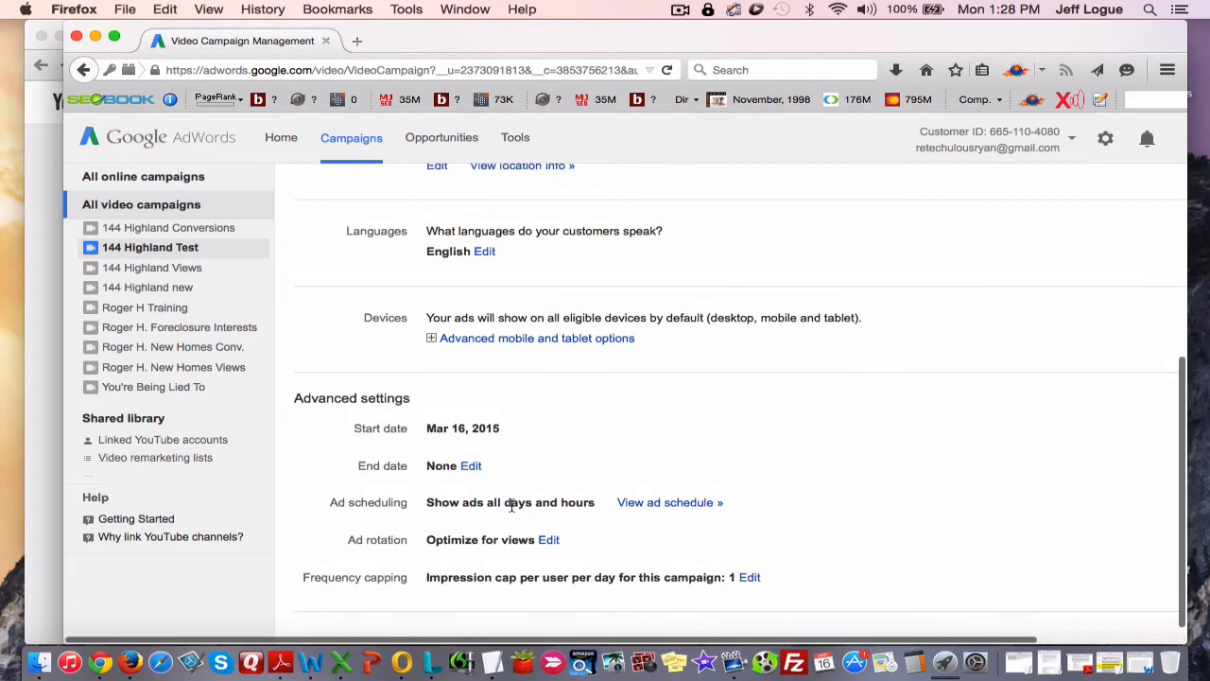
{"action": "scroll", "coordinate": [511, 507], "scroll_direction": "up", "scroll_amount": 2}
{"action": "scroll", "coordinate": [512, 508], "scroll_direction": "up", "scroll_amount": 8}
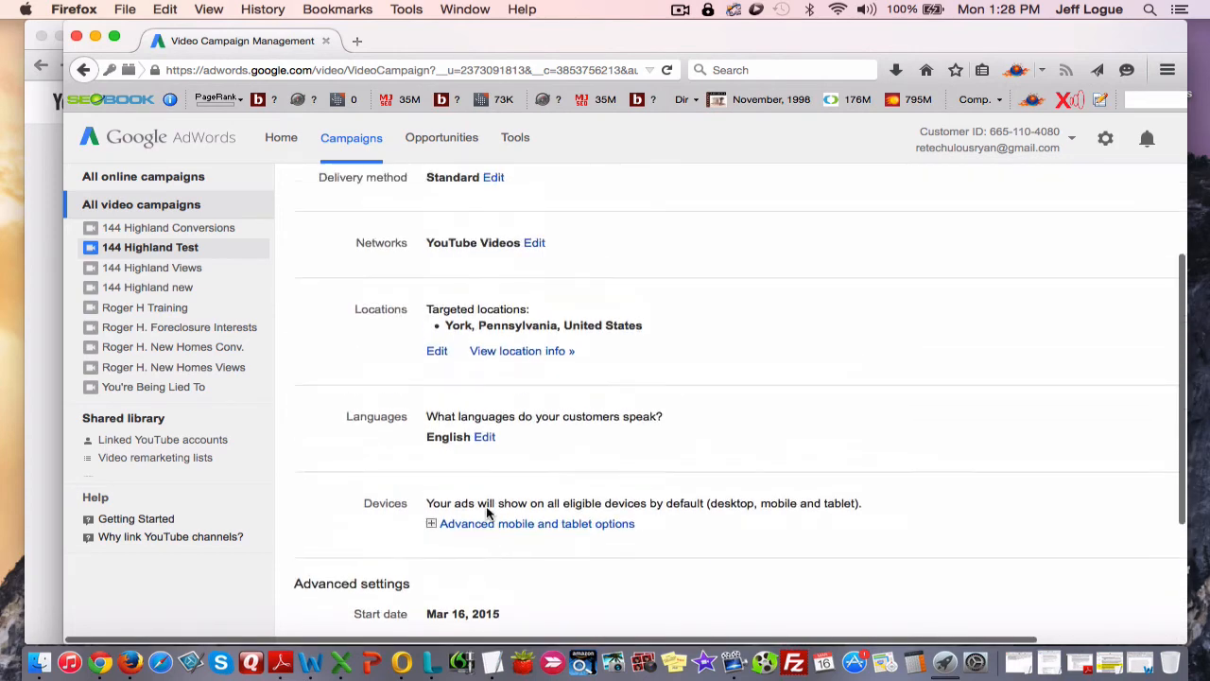
{"action": "scroll", "coordinate": [499, 543], "scroll_direction": "up", "scroll_amount": 3}
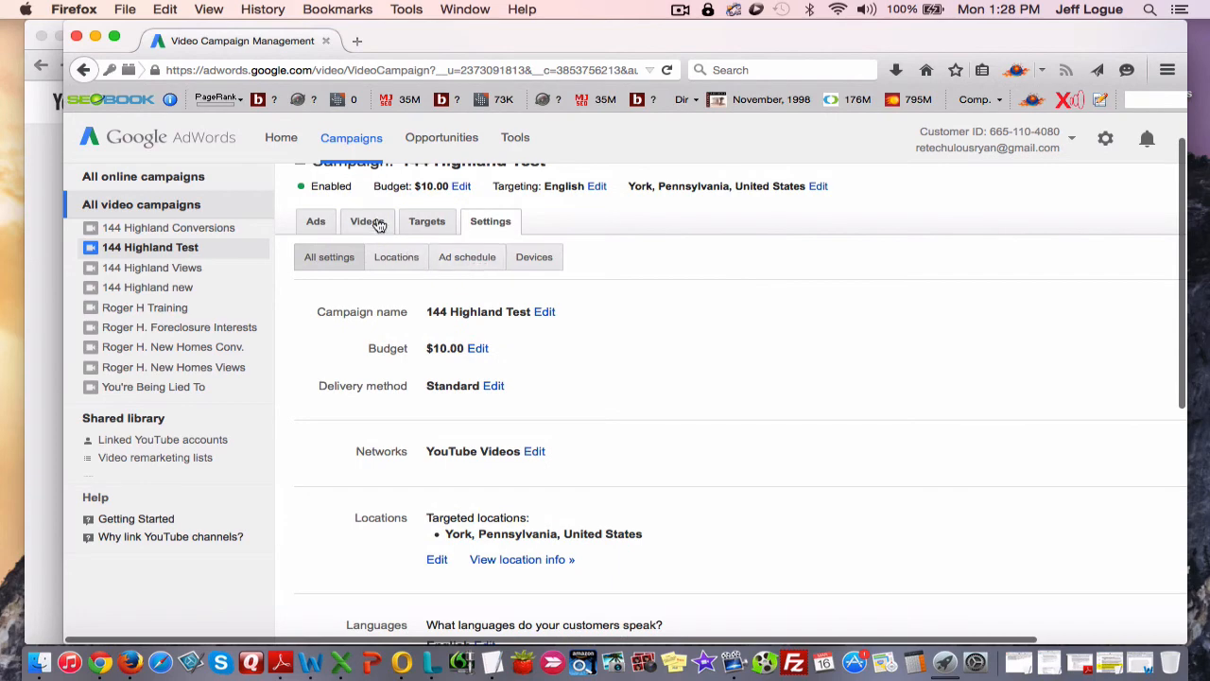
Display the campaign's targeting groups.
{"action": "left_click", "coordinate": [438, 230]}
{"action": "scroll", "coordinate": [470, 372], "scroll_direction": "down", "scroll_amount": 2}
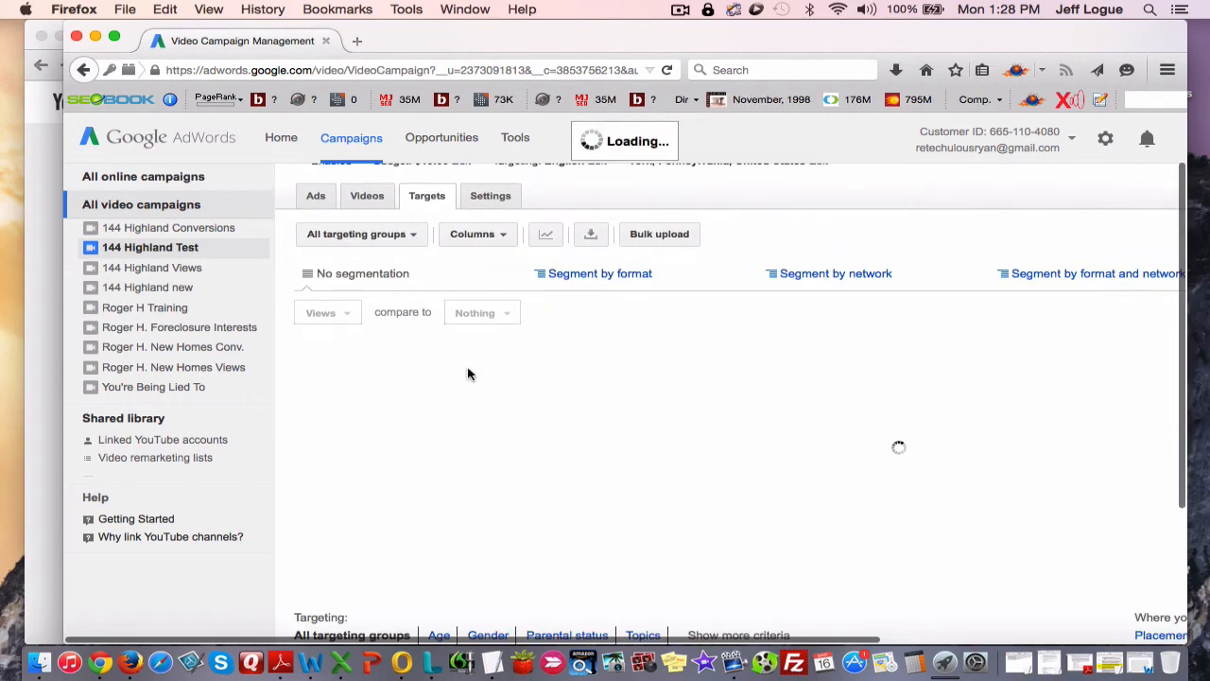
{"action": "scroll", "coordinate": [524, 435], "scroll_direction": "down", "scroll_amount": 3}
{"action": "scroll", "coordinate": [489, 468], "scroll_direction": "left", "scroll_amount": 1}
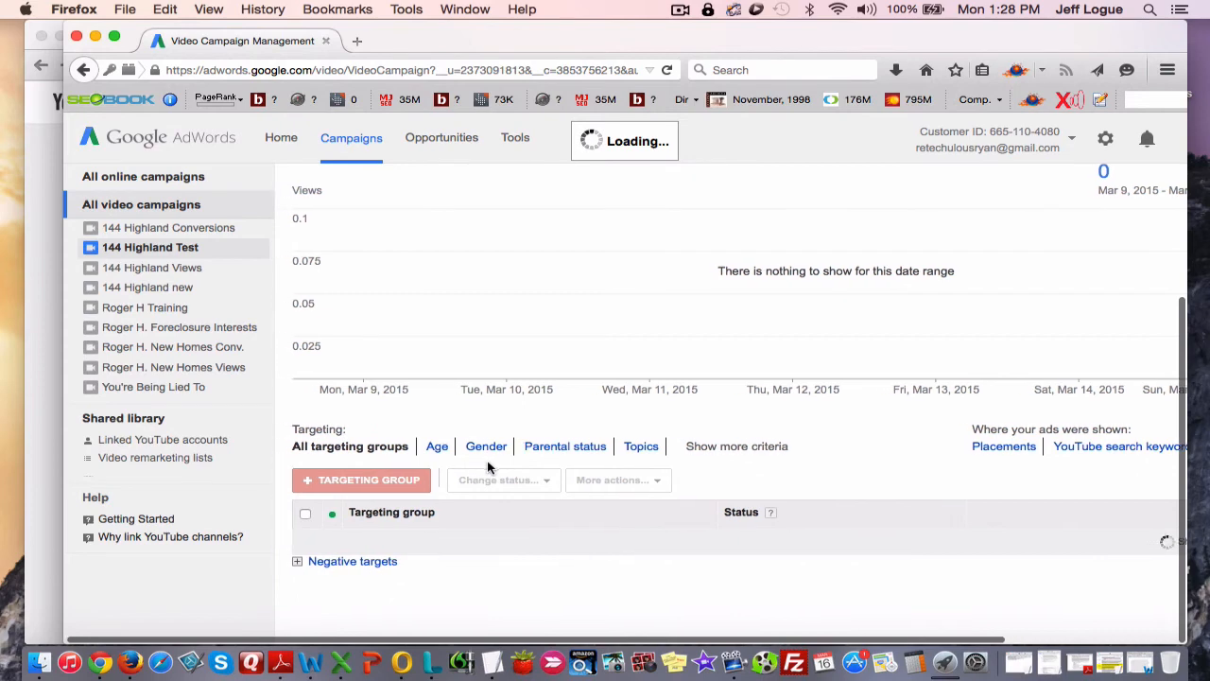
{"action": "scroll", "coordinate": [530, 484], "scroll_direction": "down", "scroll_amount": 1}
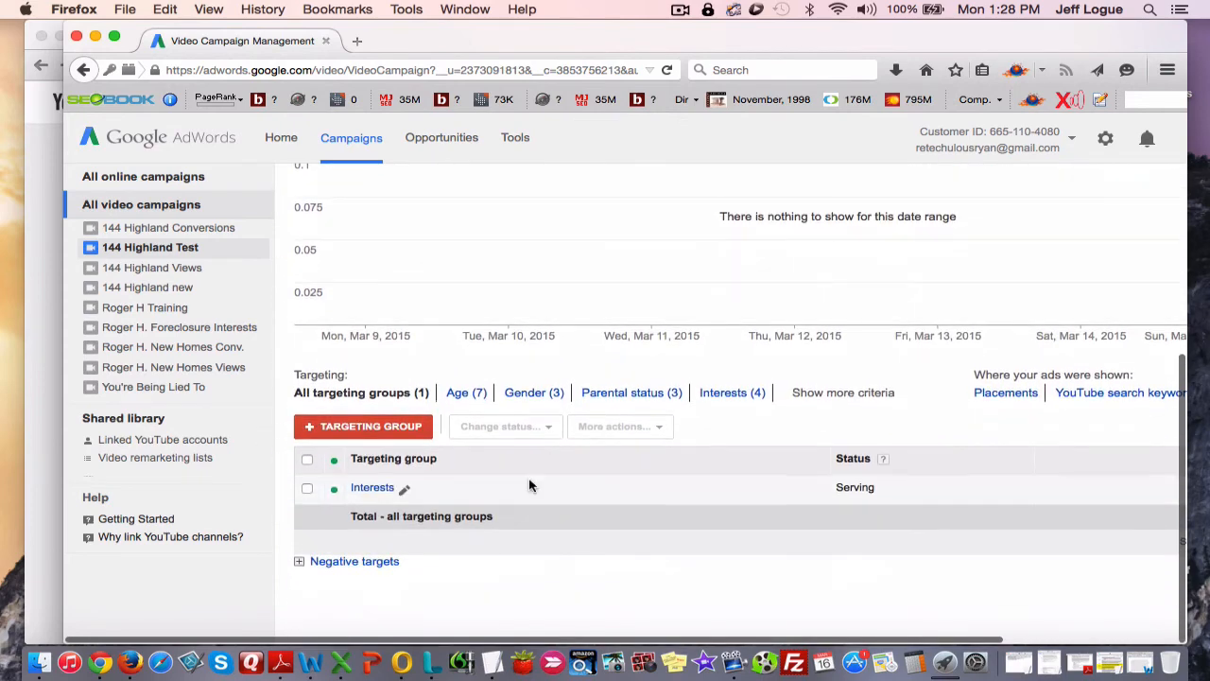
Open the Interests targeting group and pause its 18 - 24 age range.
{"action": "left_click", "coordinate": [381, 489]}
{"action": "scroll", "coordinate": [518, 529], "scroll_direction": "down", "scroll_amount": 1}
{"action": "scroll", "coordinate": [518, 530], "scroll_direction": "right", "scroll_amount": 1}
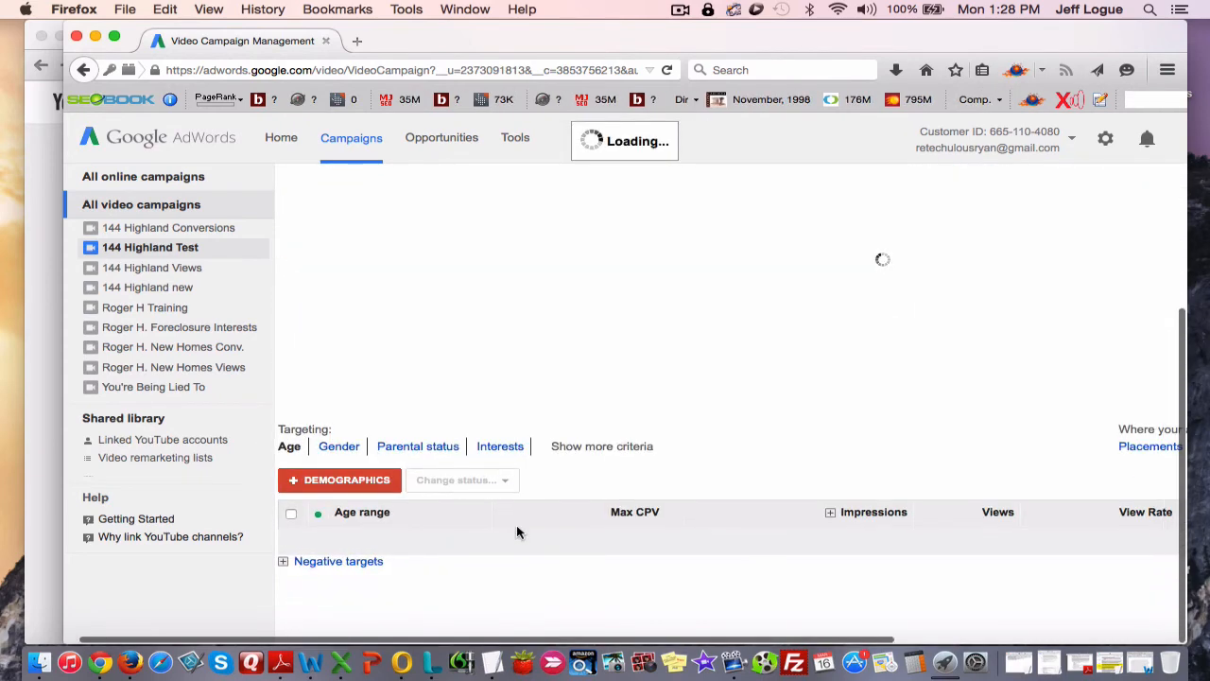
{"action": "scroll", "coordinate": [516, 524], "scroll_direction": "down", "scroll_amount": 4}
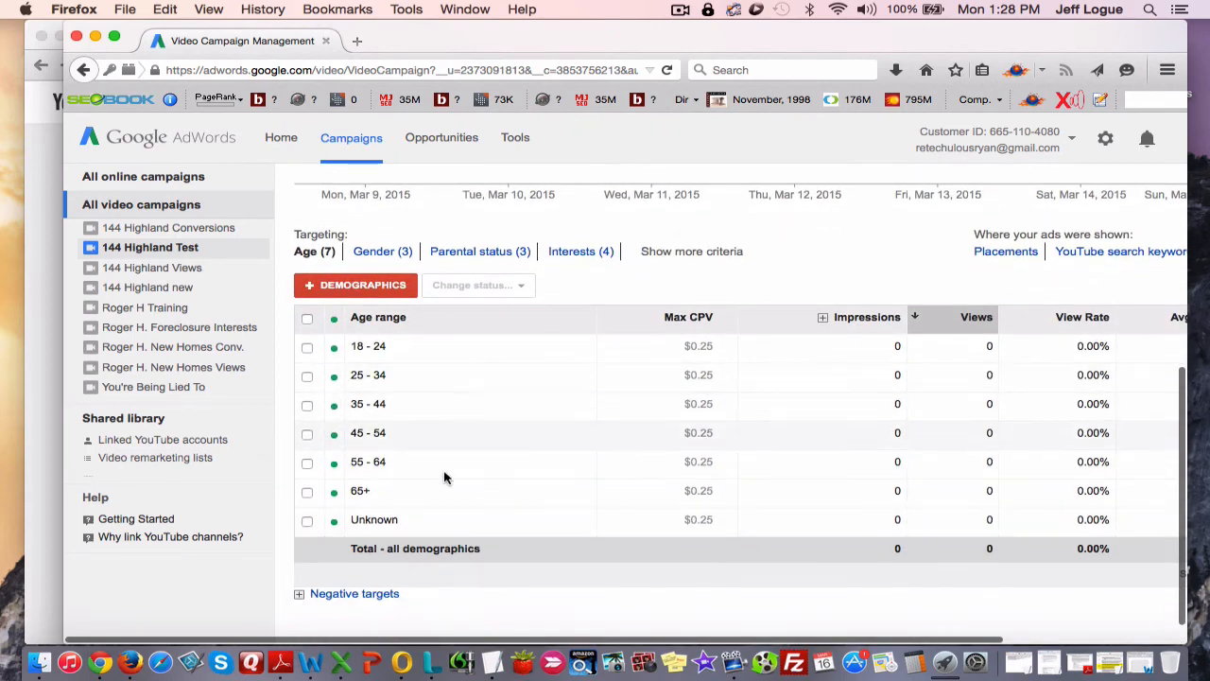
{"action": "left_click", "coordinate": [333, 347]}
{"action": "left_click", "coordinate": [364, 395]}
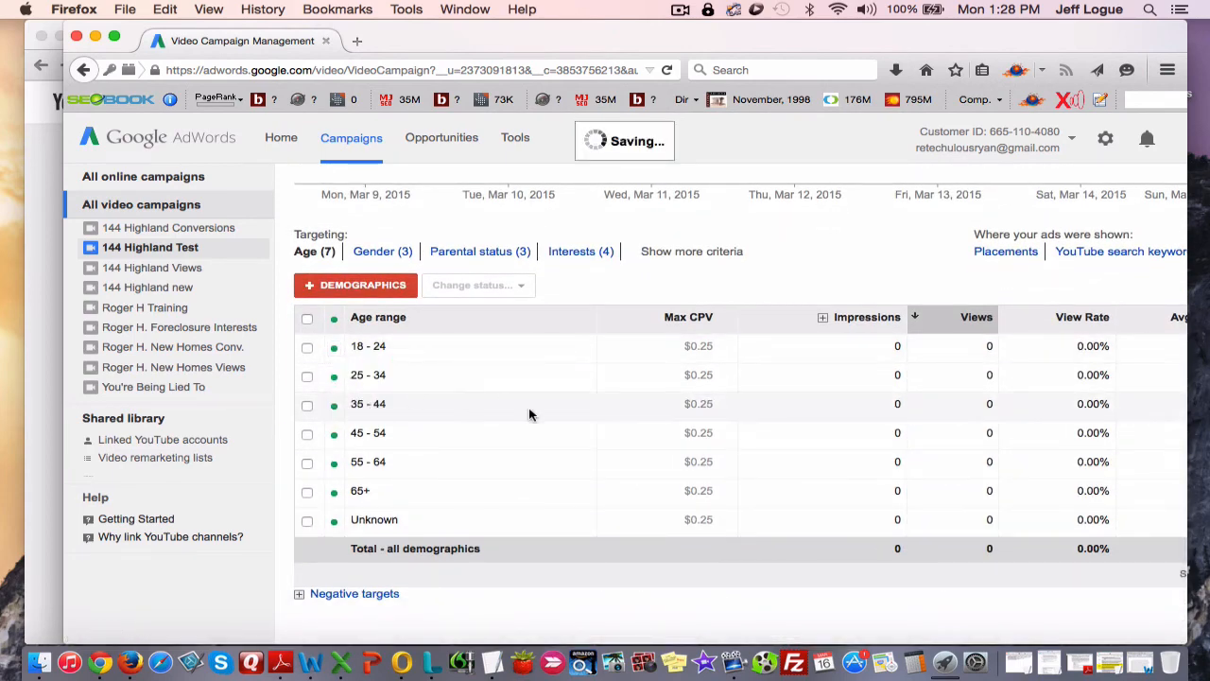
Pause the 65+ and Unknown age ranges in the Interests targeting group.
{"action": "scroll", "coordinate": [501, 477], "scroll_direction": "down", "scroll_amount": 4}
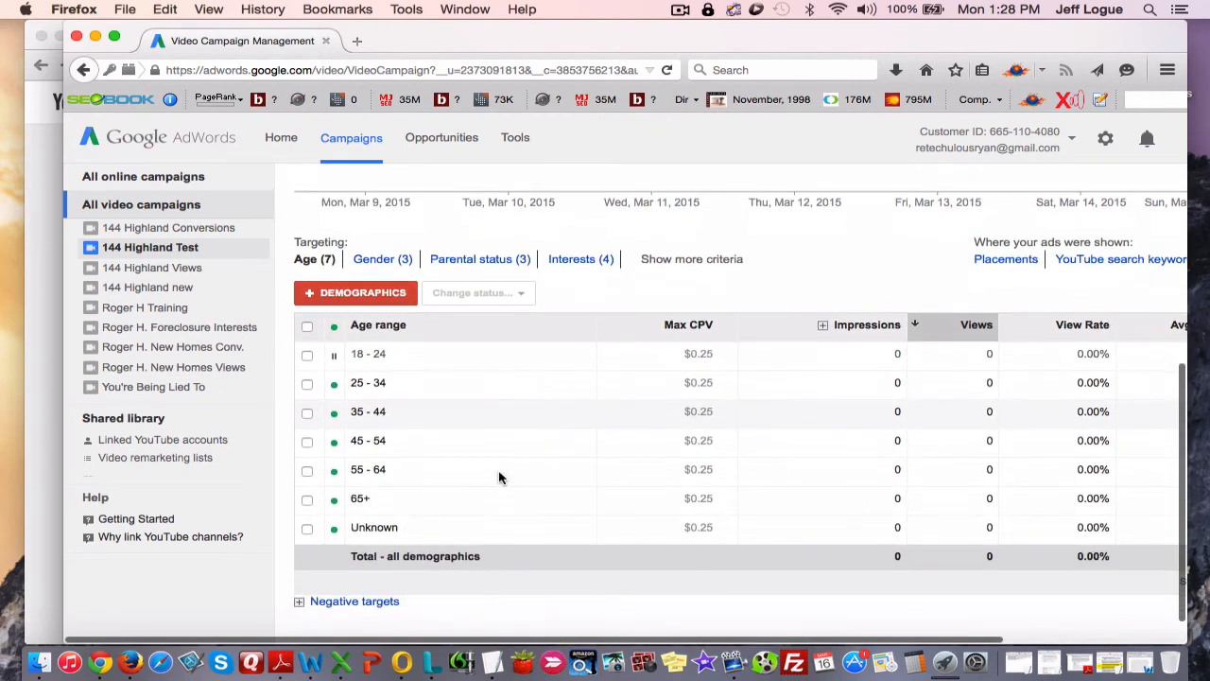
{"action": "left_click", "coordinate": [336, 504]}
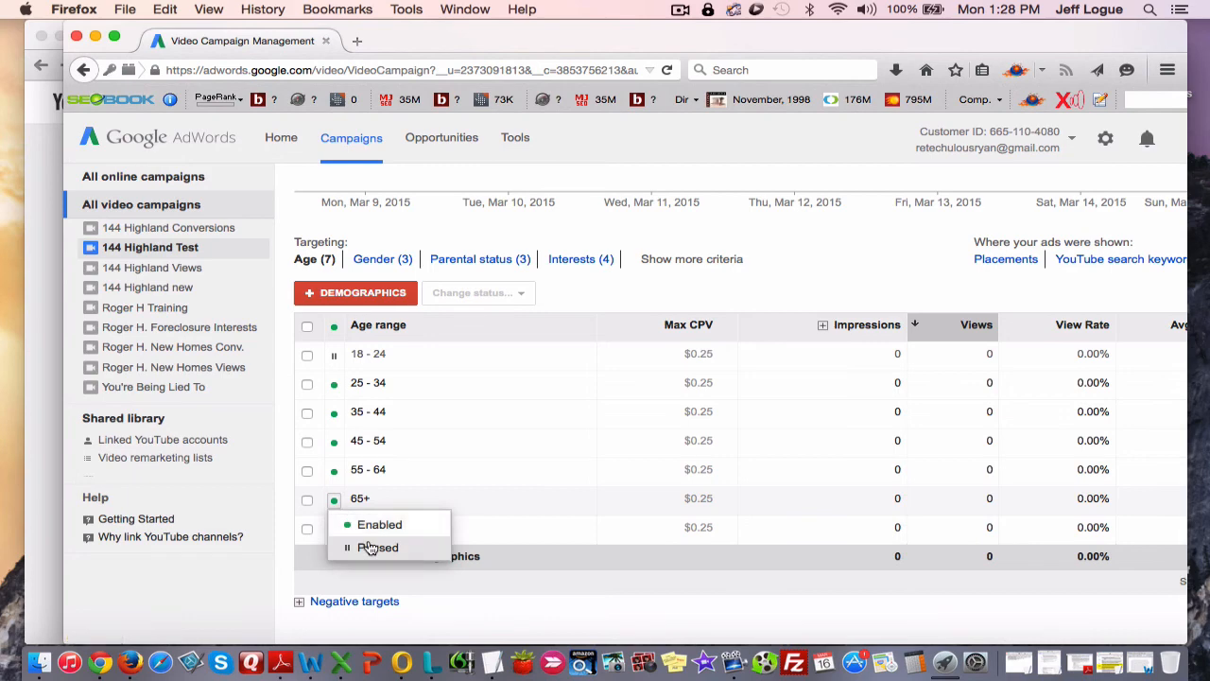
{"action": "left_click", "coordinate": [365, 547]}
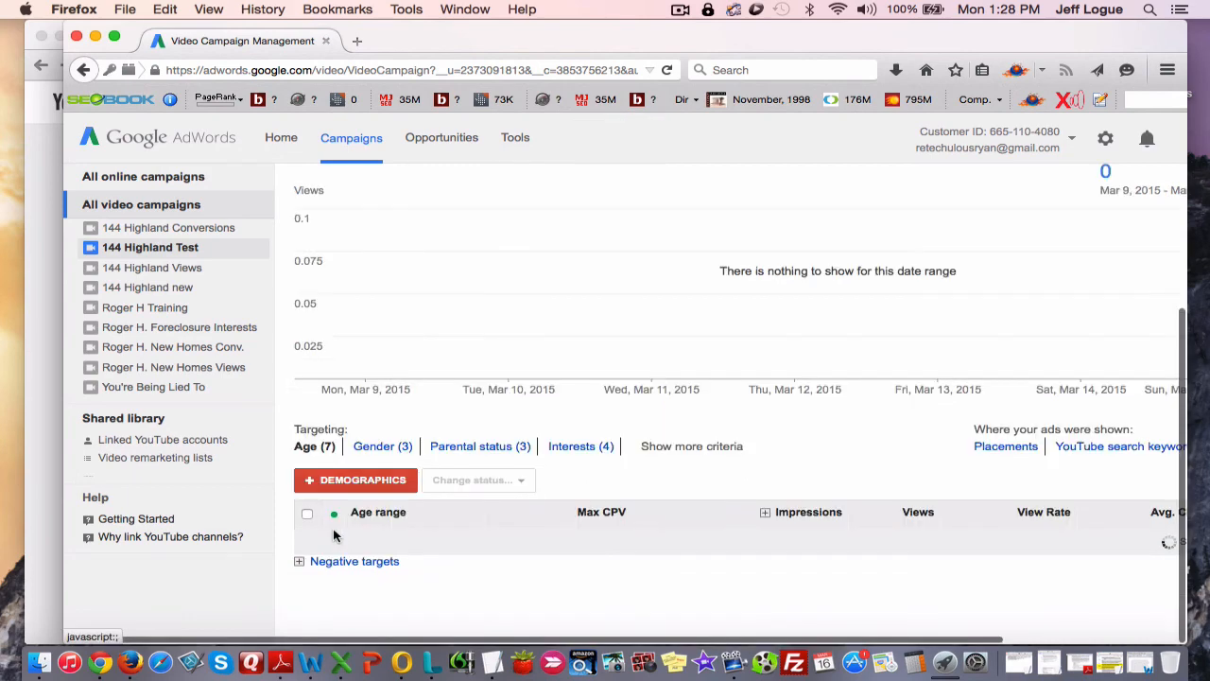
{"action": "scroll", "coordinate": [343, 574], "scroll_direction": "down", "scroll_amount": 5}
{"action": "scroll", "coordinate": [337, 505], "scroll_direction": "right", "scroll_amount": 1}
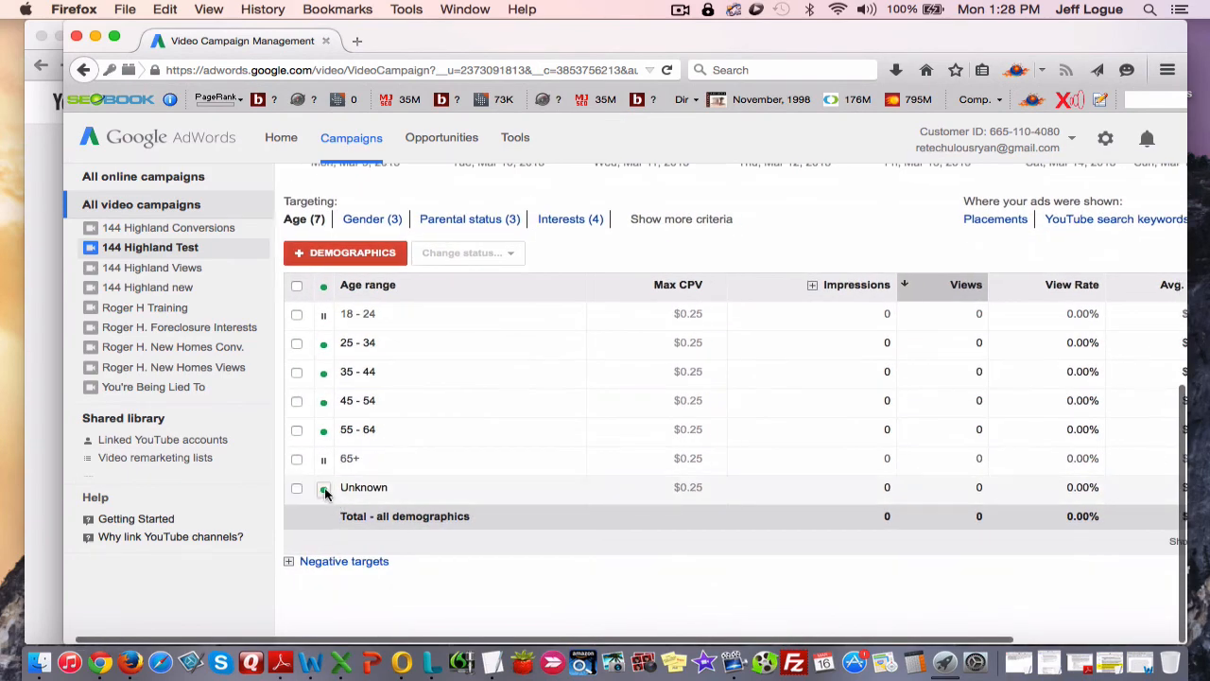
{"action": "left_click", "coordinate": [325, 489]}
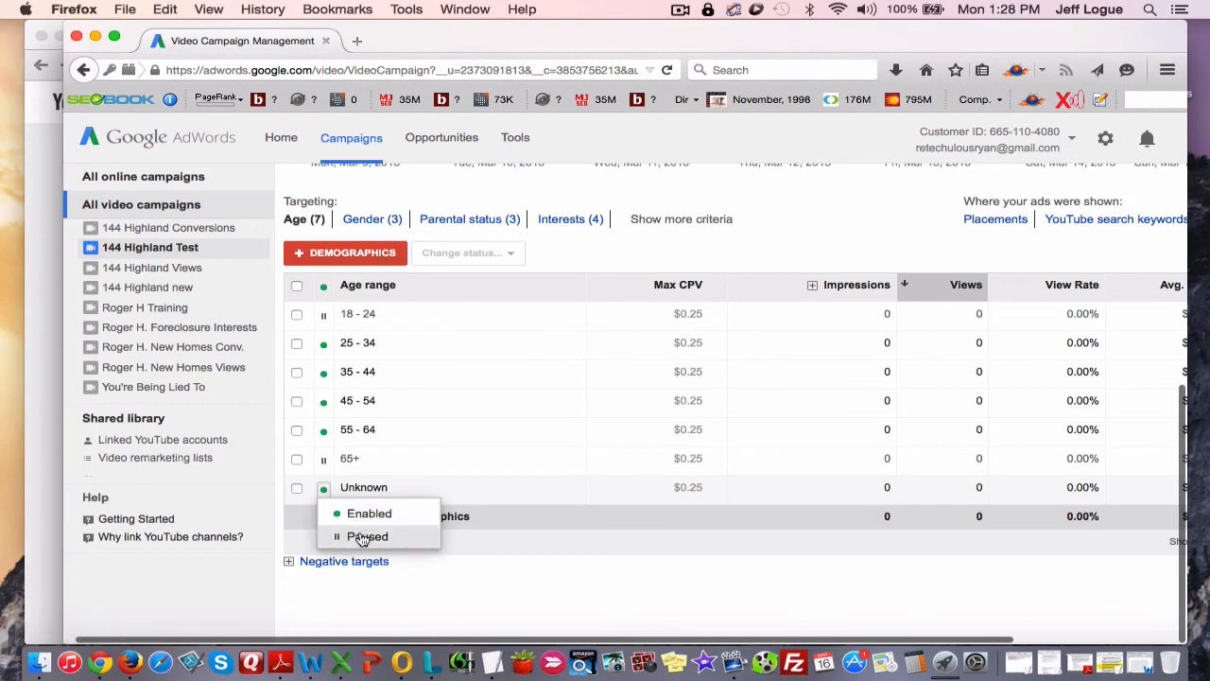
{"action": "left_click", "coordinate": [365, 536]}
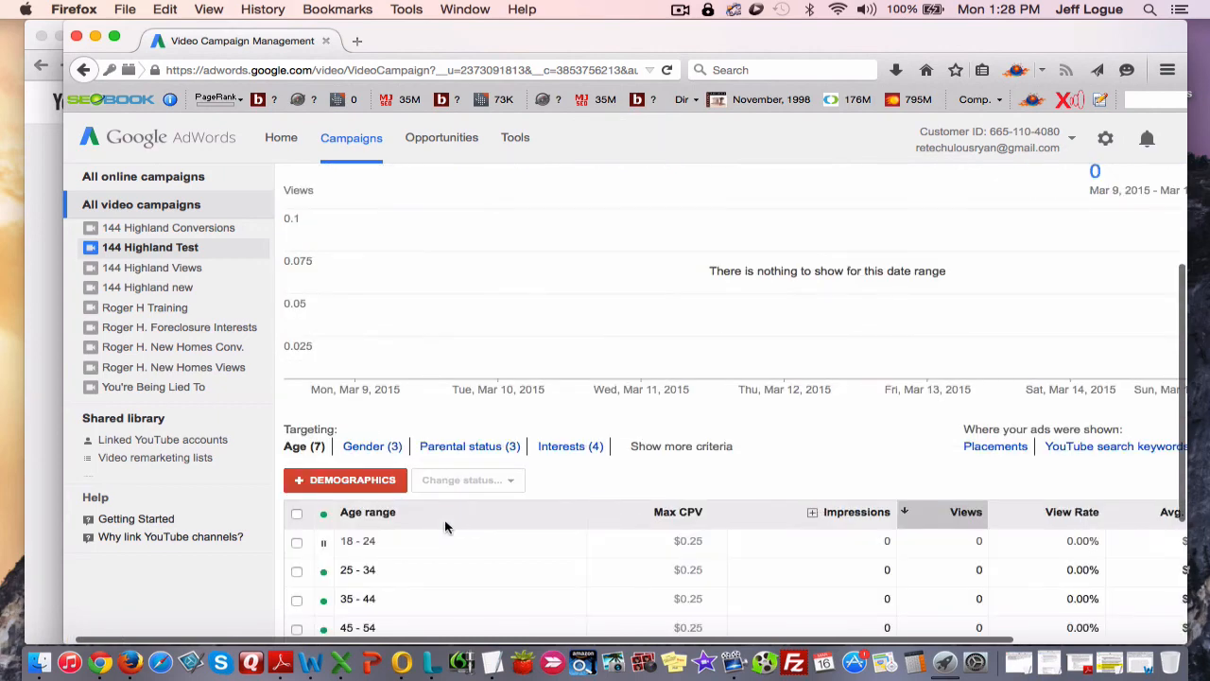
{"action": "scroll", "coordinate": [395, 534], "scroll_direction": "down", "scroll_amount": 5}
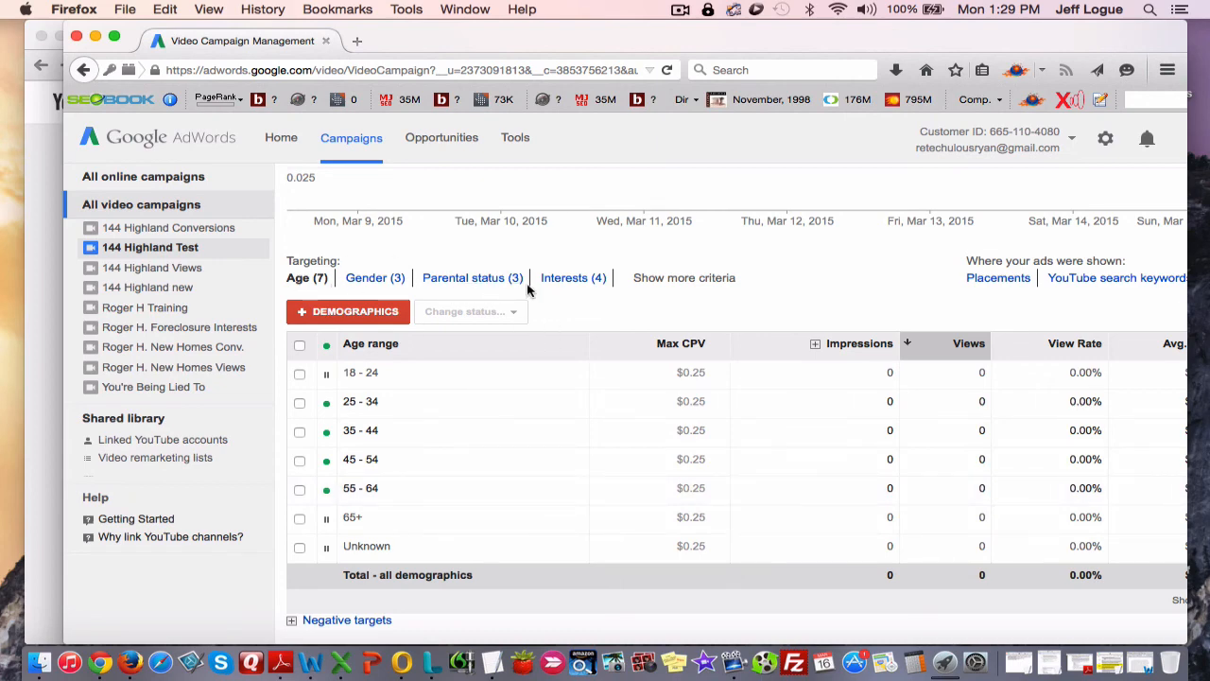
{"action": "scroll", "coordinate": [502, 403], "scroll_direction": "down", "scroll_amount": 2}
{"action": "scroll", "coordinate": [484, 463], "scroll_direction": "up", "scroll_amount": 5}
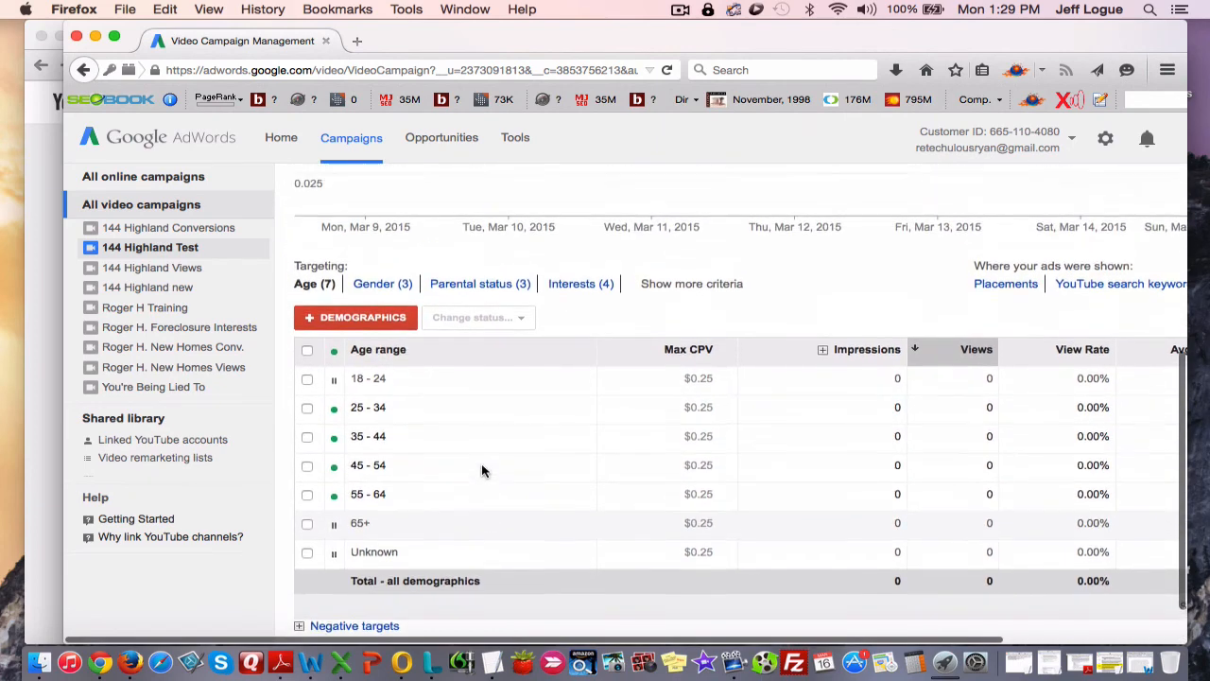
Examine the report's date range presets and the campaign's status options, keeping the AdWords campaign window in front.
{"action": "scroll", "coordinate": [482, 470], "scroll_direction": "up", "scroll_amount": 3}
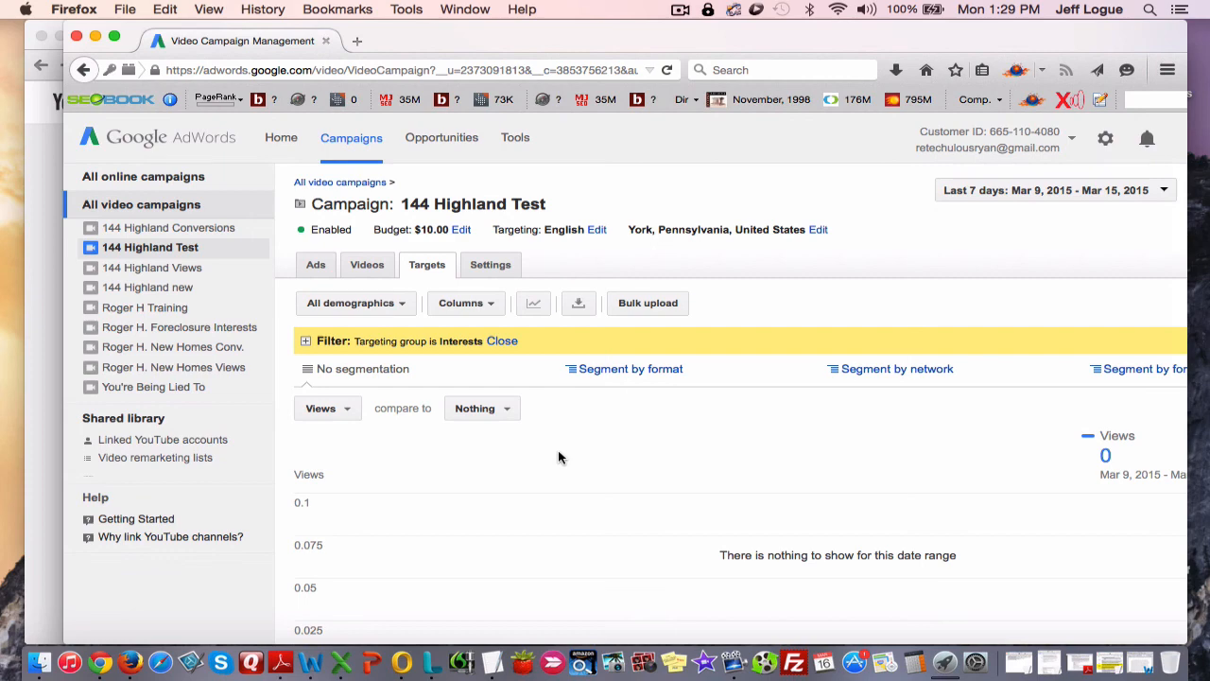
{"action": "left_click", "coordinate": [976, 196]}
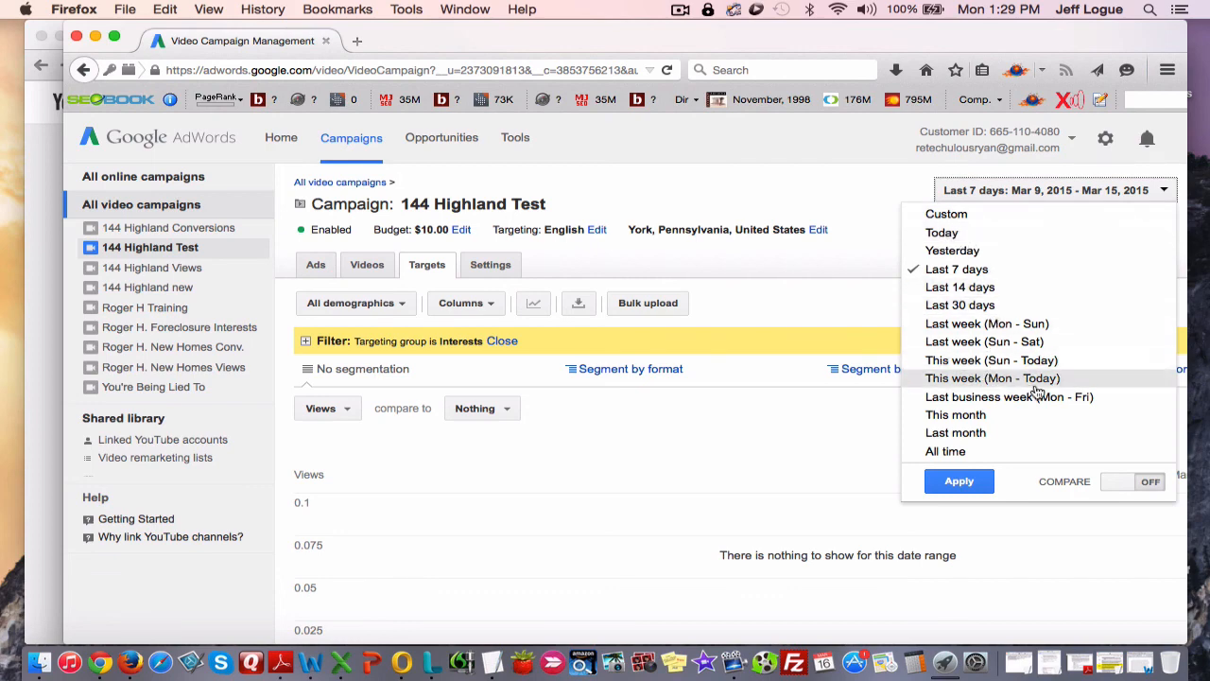
{"action": "left_click", "coordinate": [841, 239]}
{"action": "scroll", "coordinate": [680, 482], "scroll_direction": "down", "scroll_amount": 3}
{"action": "scroll", "coordinate": [803, 407], "scroll_direction": "up", "scroll_amount": 3}
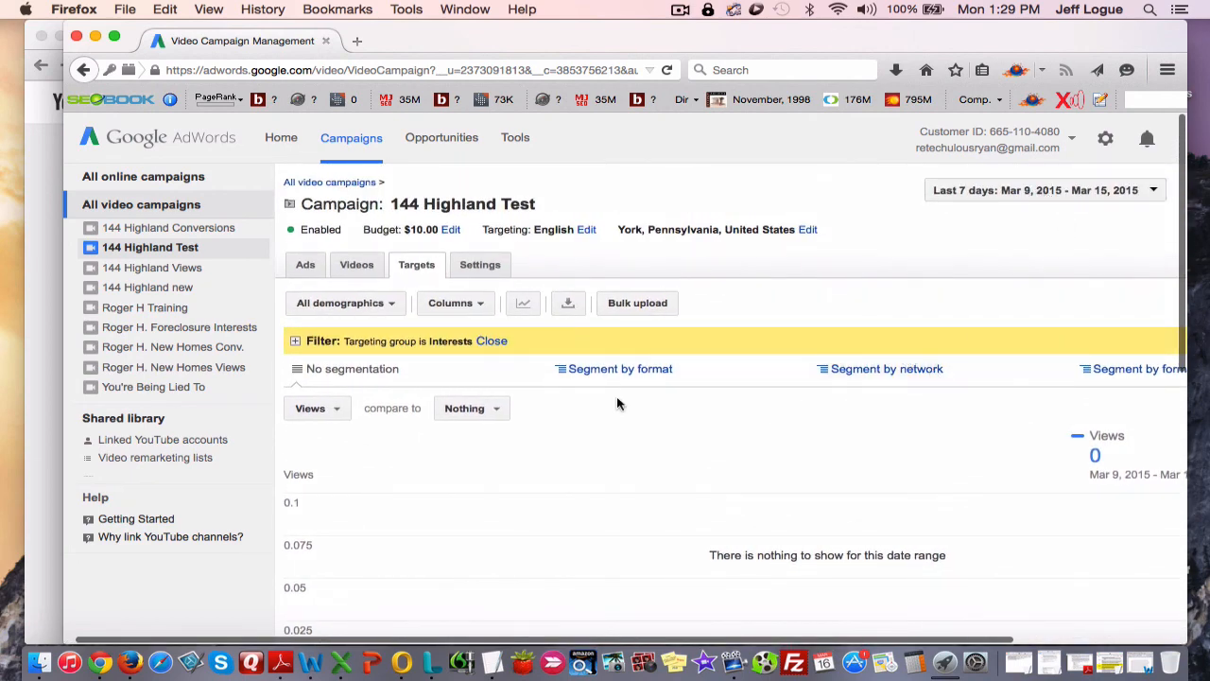
{"action": "left_click", "coordinate": [290, 231]}
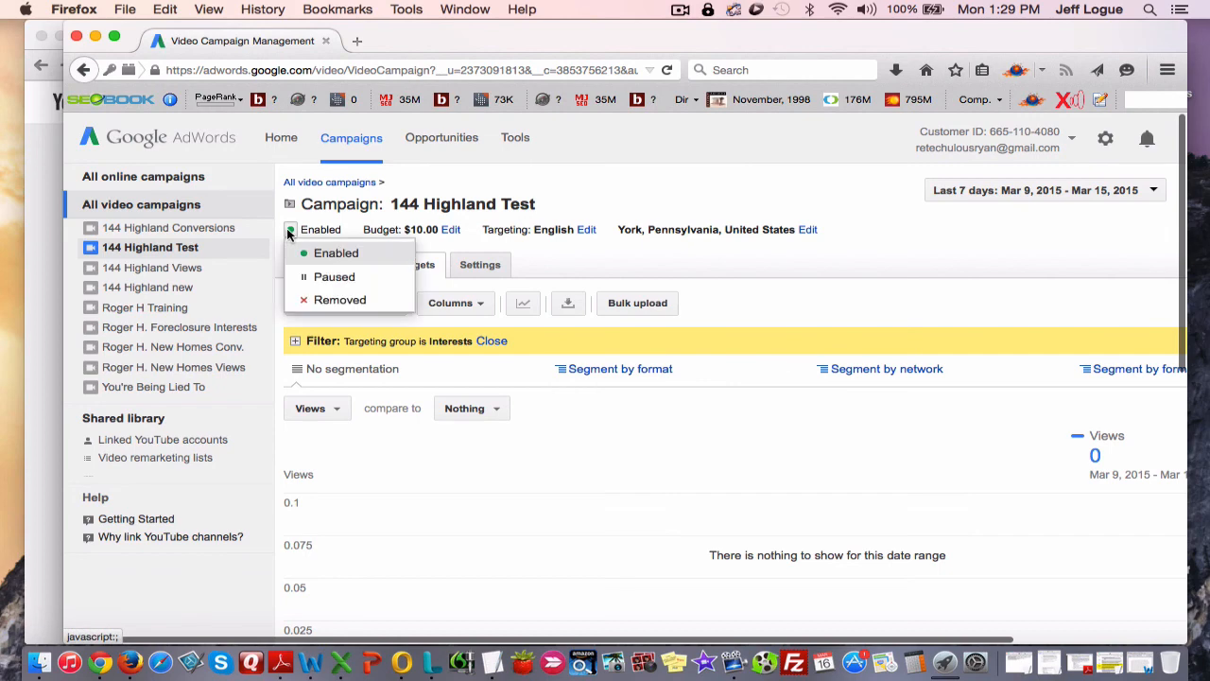
{"action": "left_click", "coordinate": [651, 200]}
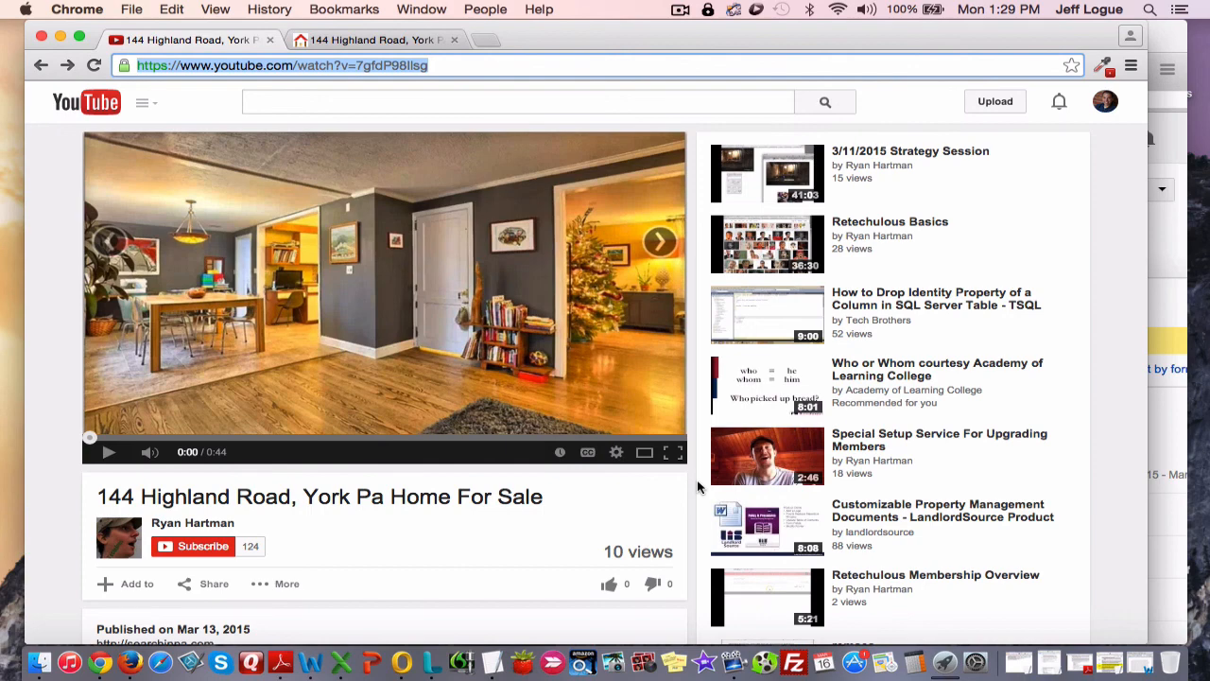
{"action": "left_click", "coordinate": [1167, 293]}
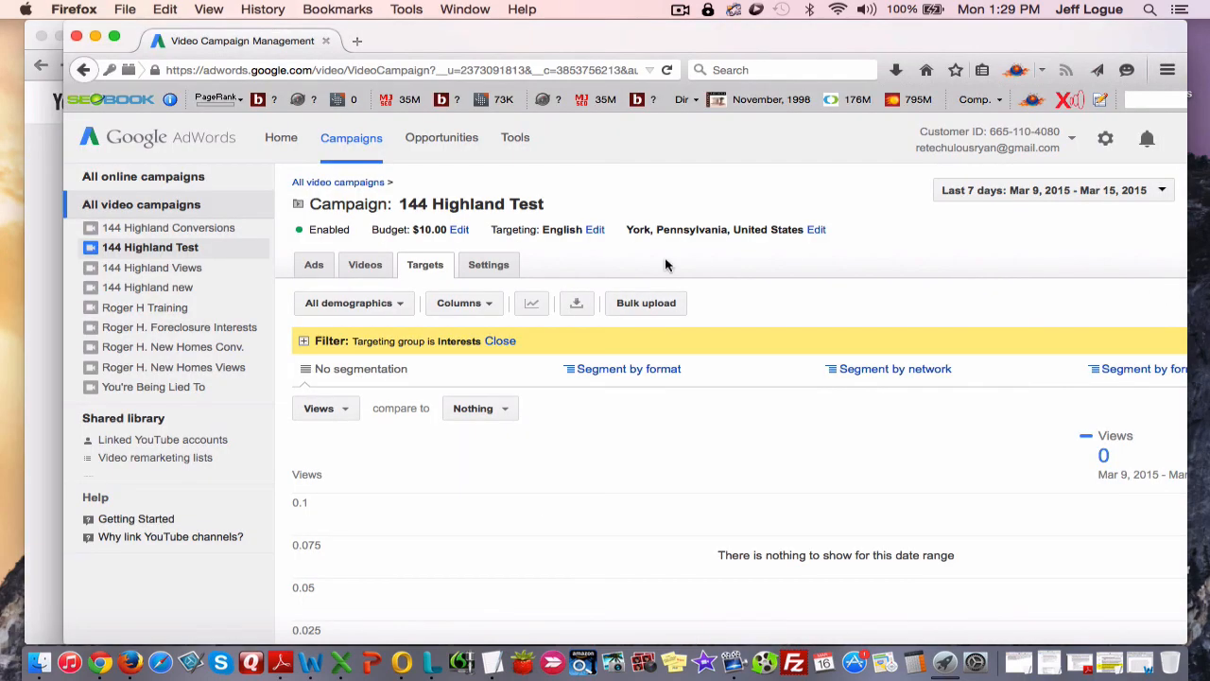